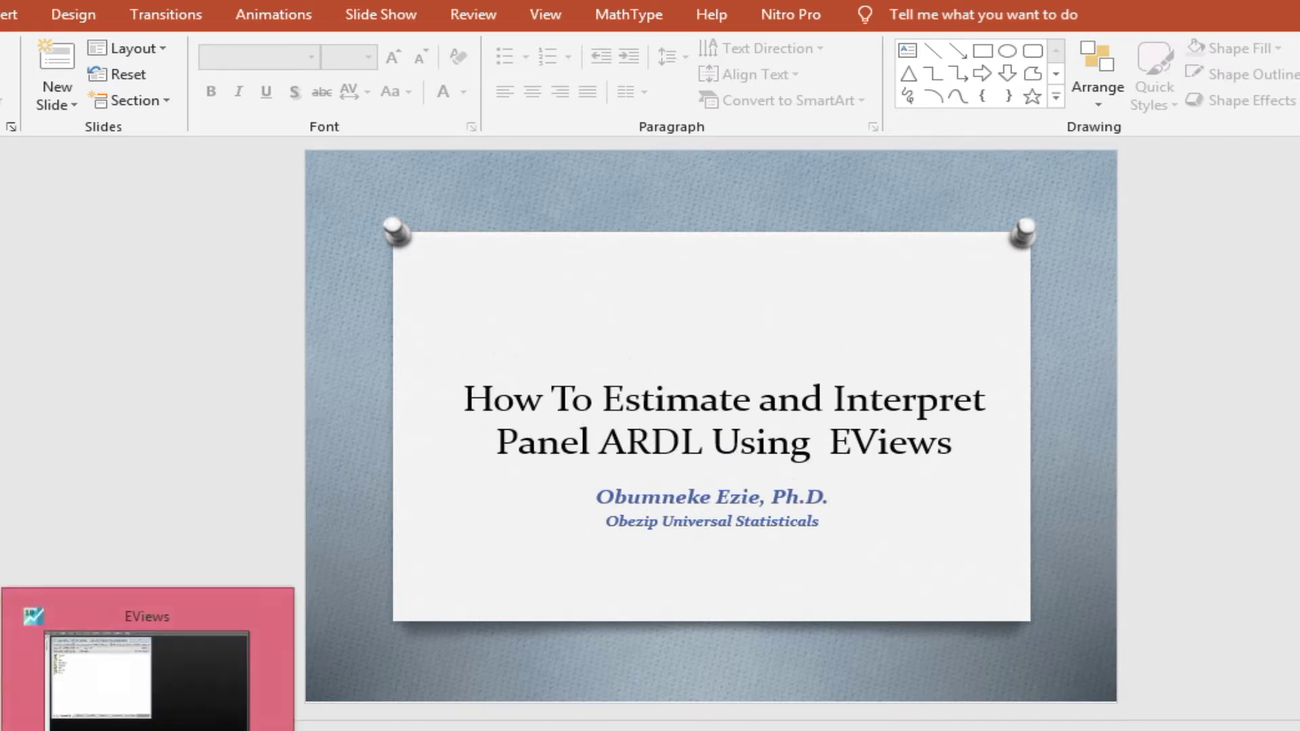
Switch to EViews and look through the banks series in the PANEL ARDL workfile, closing it when done
left_click(170, 664)
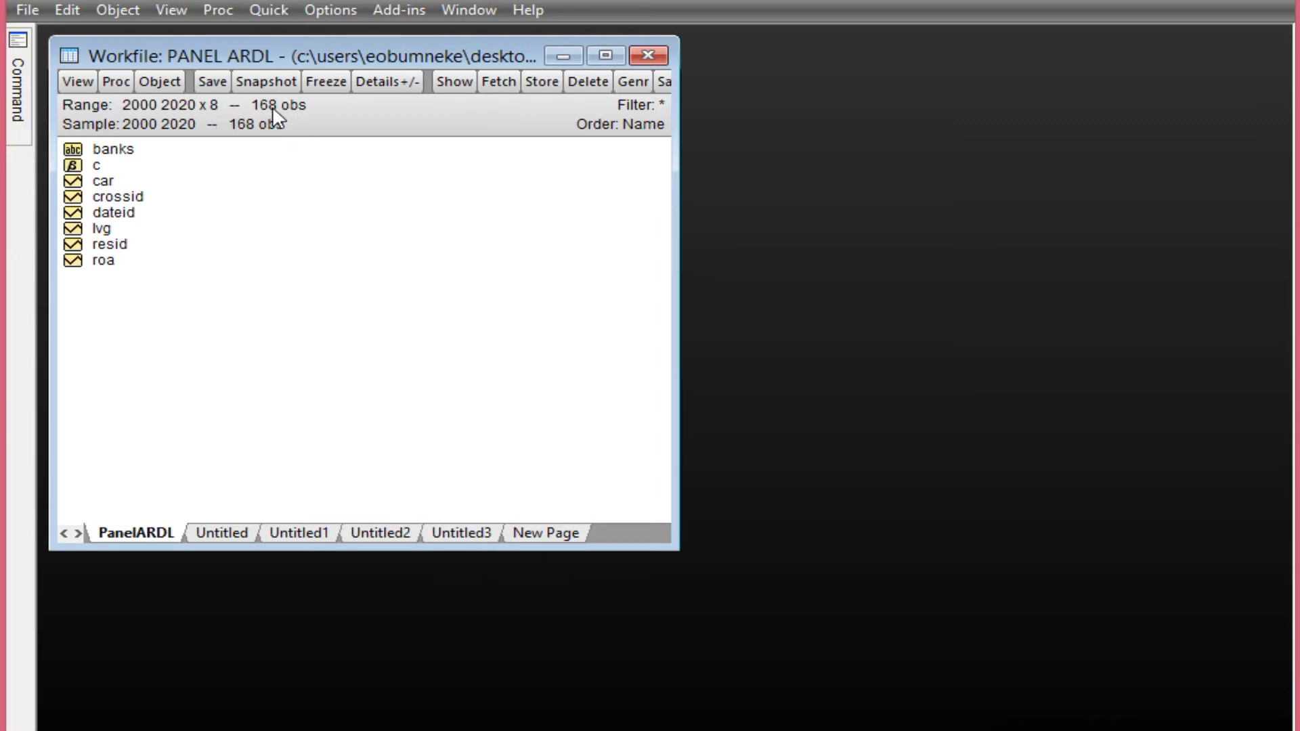
double_click(113, 149)
scroll(257, 332, "down", 1)
scroll(230, 328, "up", 1)
scroll(241, 328, "down", 1)
scroll(242, 359, "down", 20)
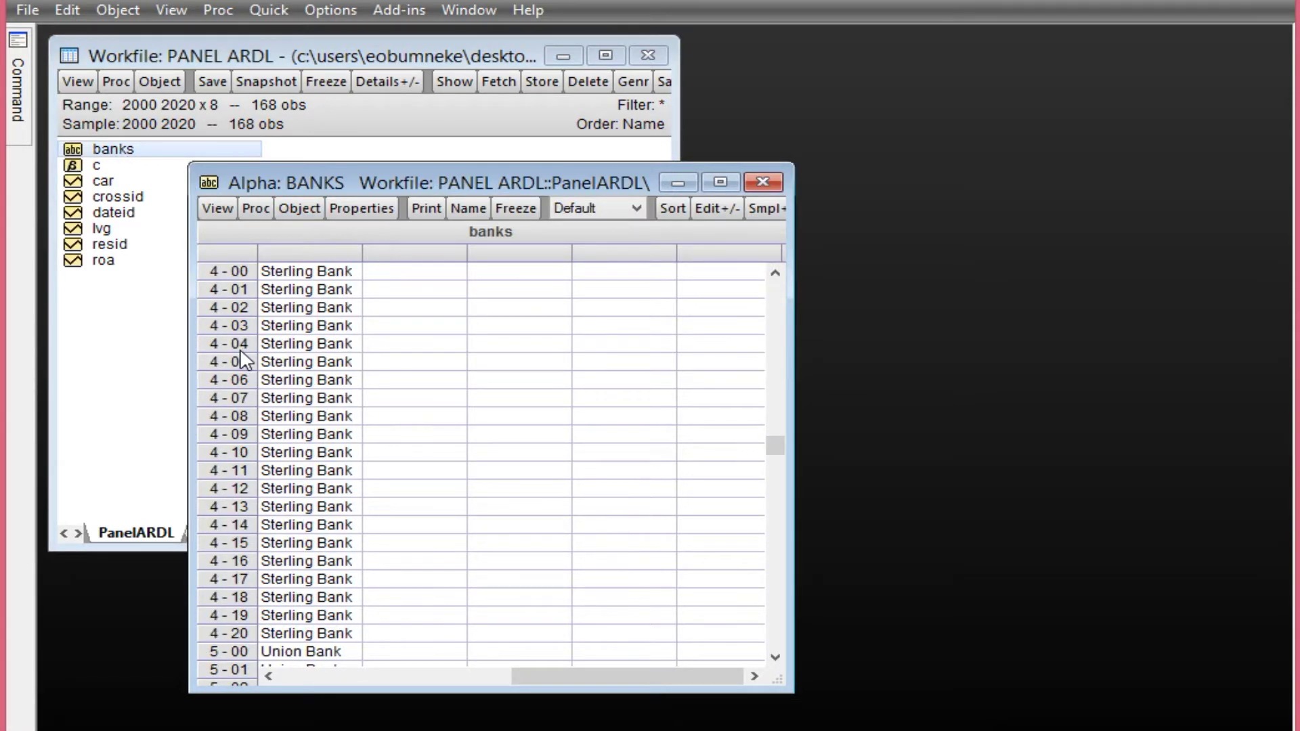
scroll(253, 437, "up", 20)
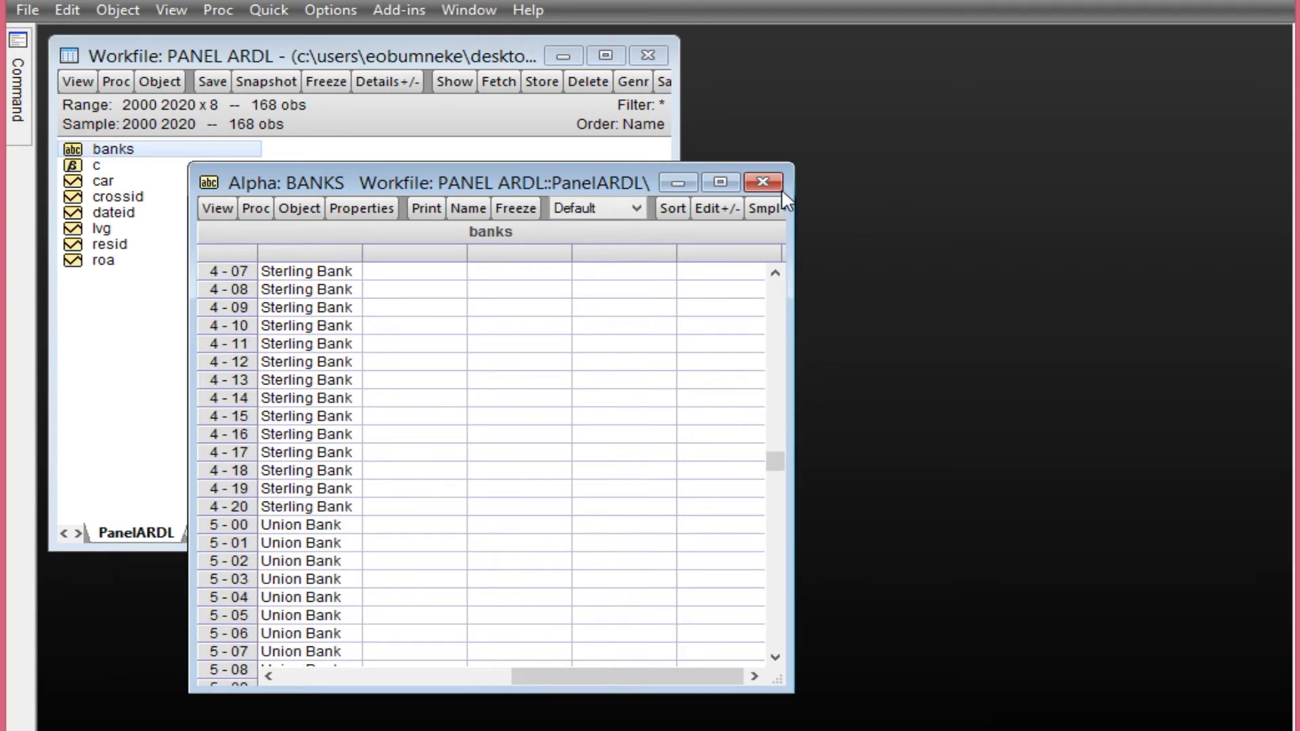
left_click(763, 182)
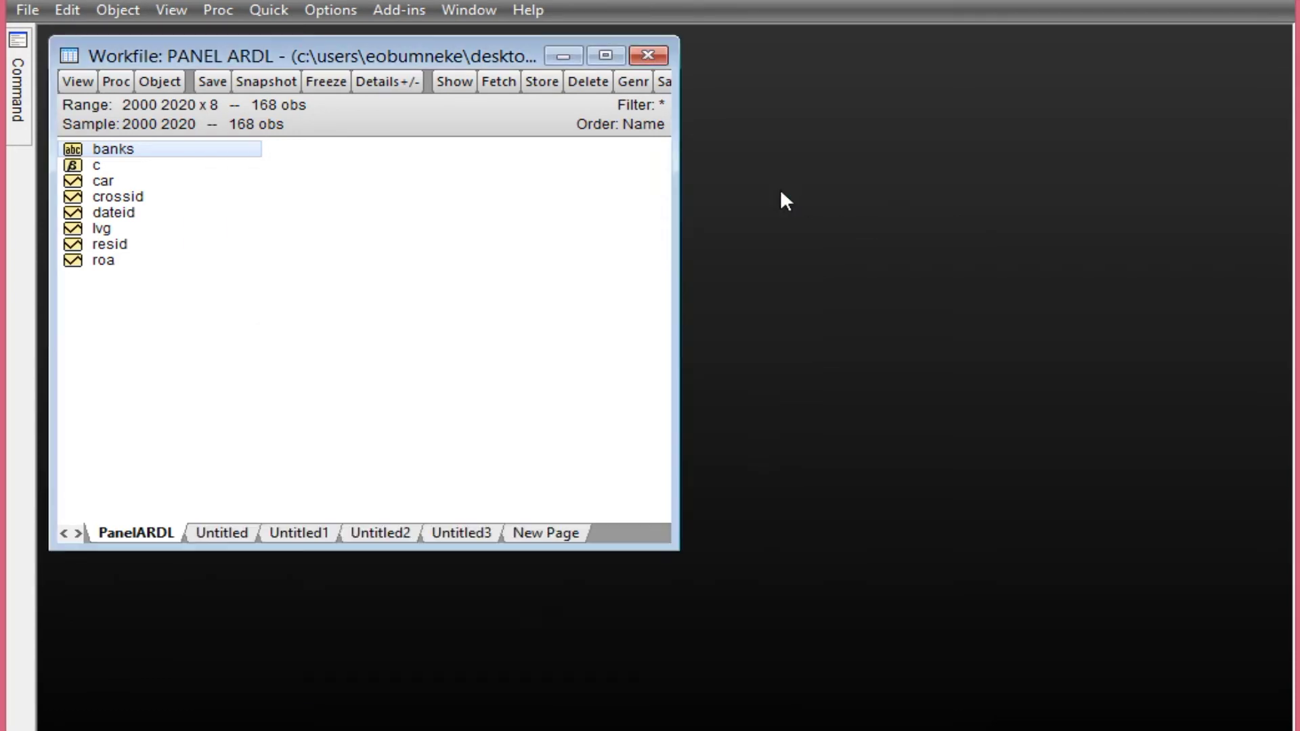
Review the car, lvg and roa series in the workfile's object list
left_click(110, 183)
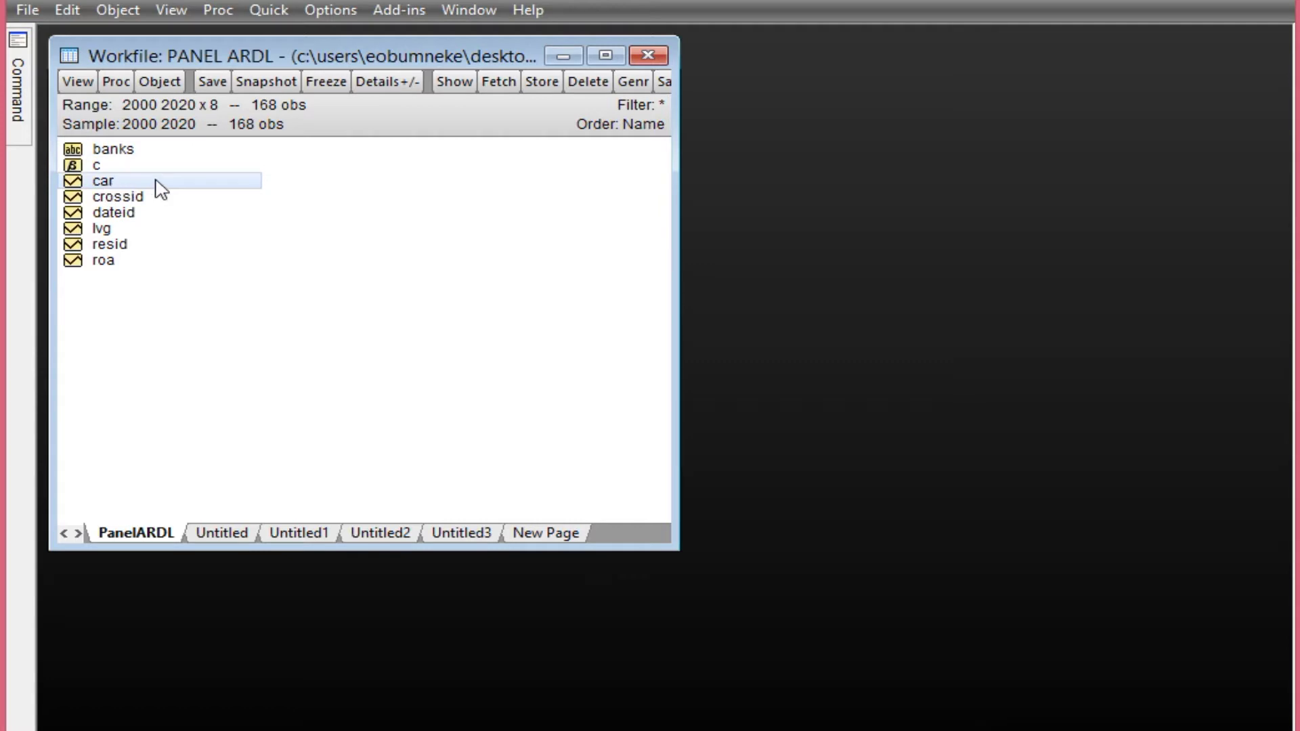
left_click(107, 235)
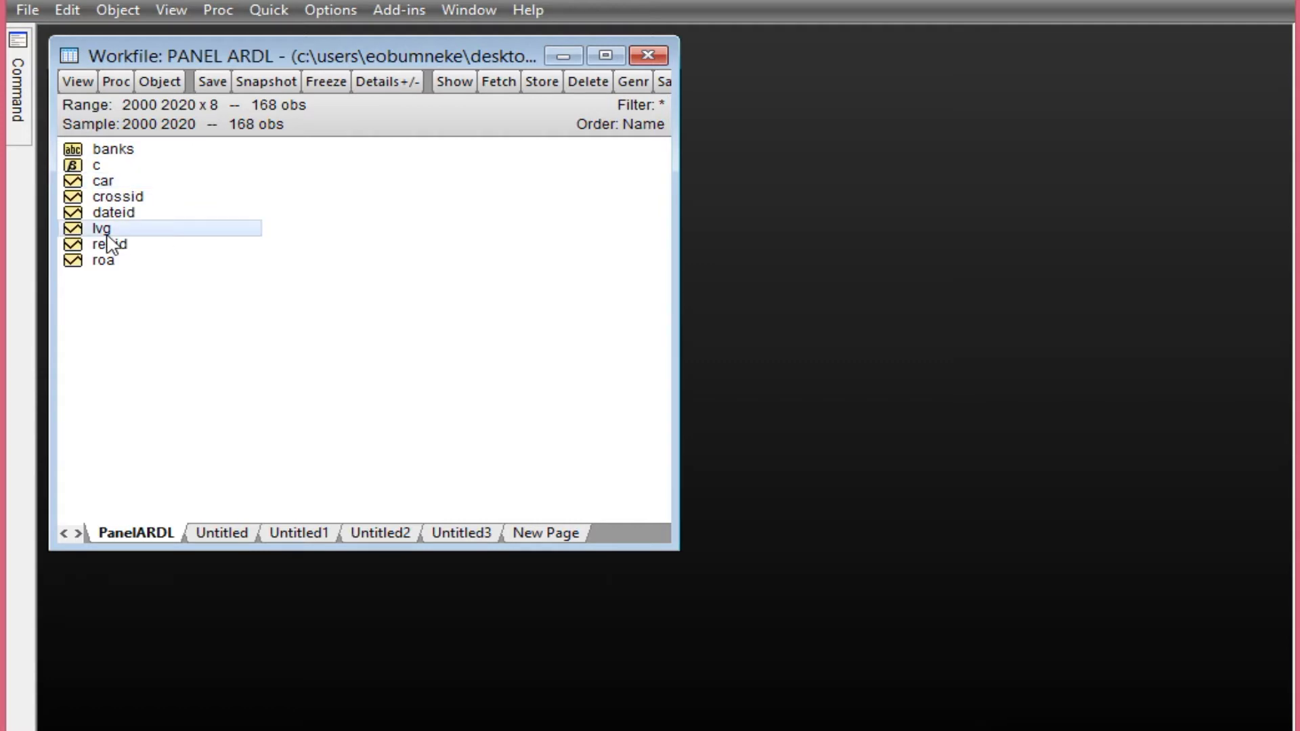
left_click(108, 266)
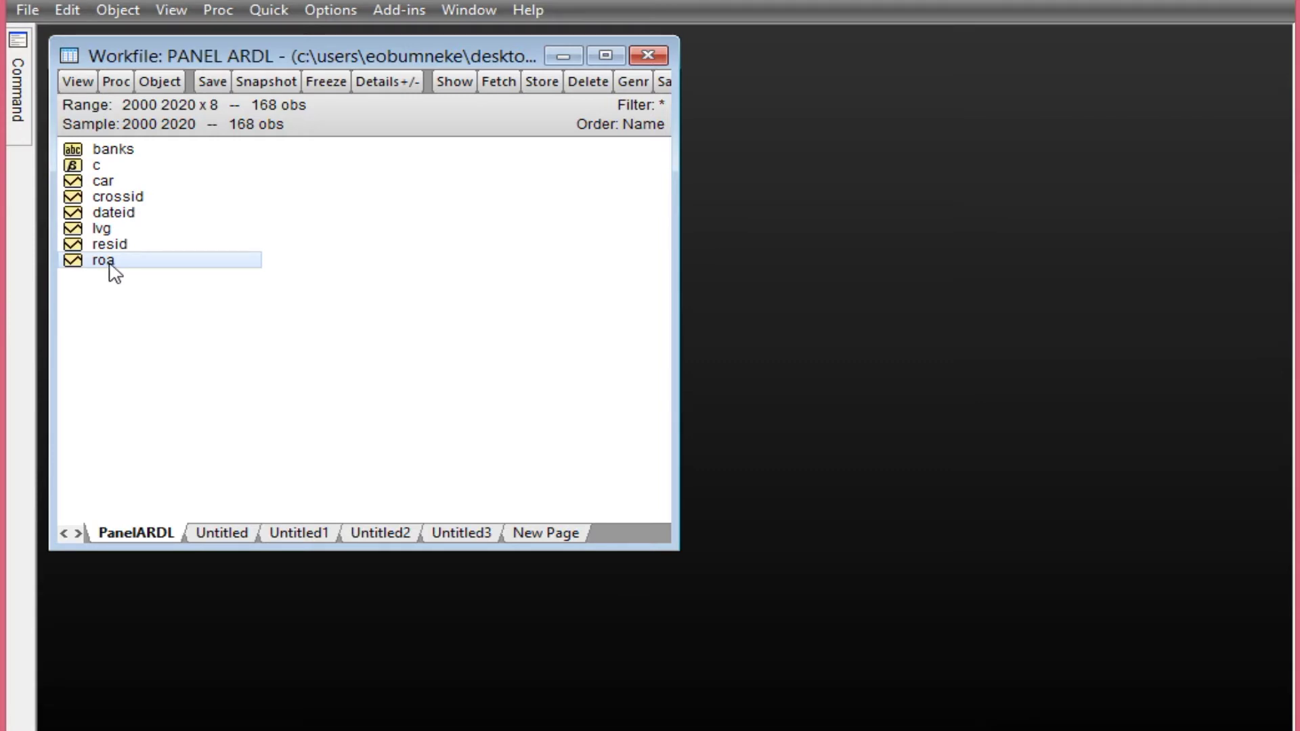
left_click(107, 233)
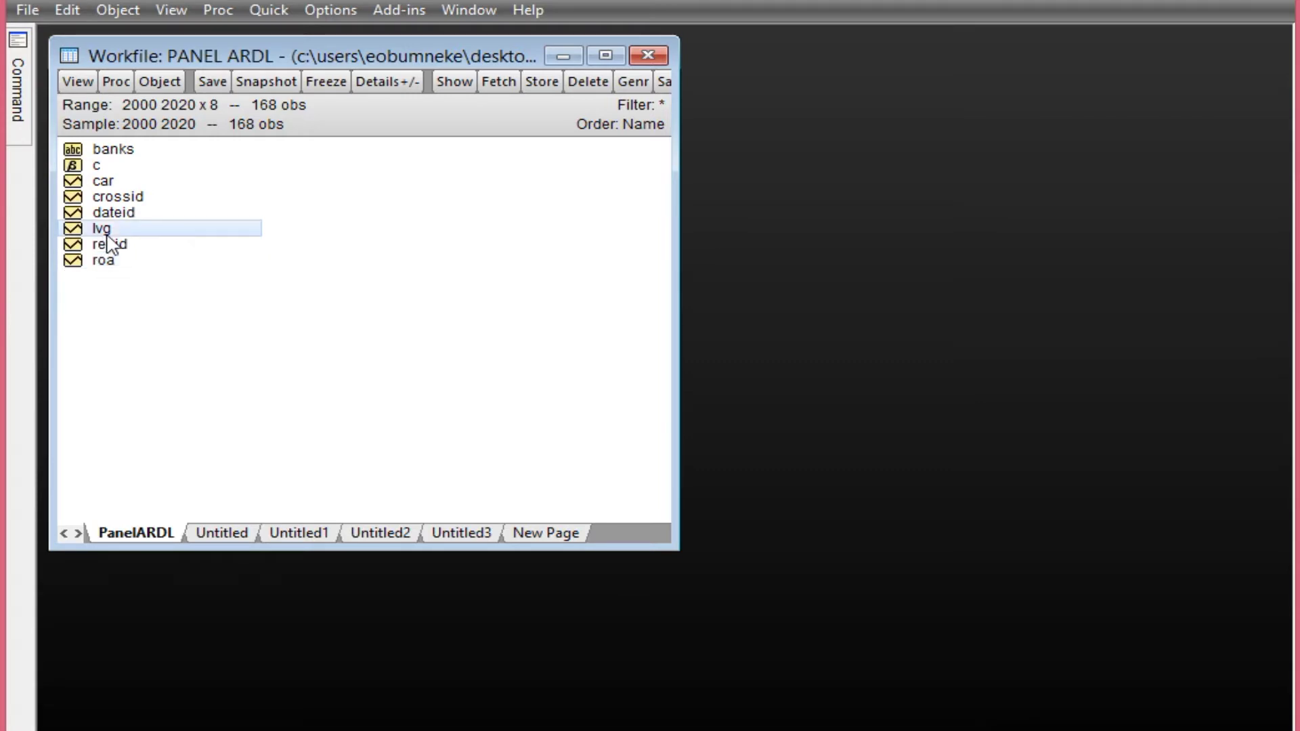
left_click(109, 184)
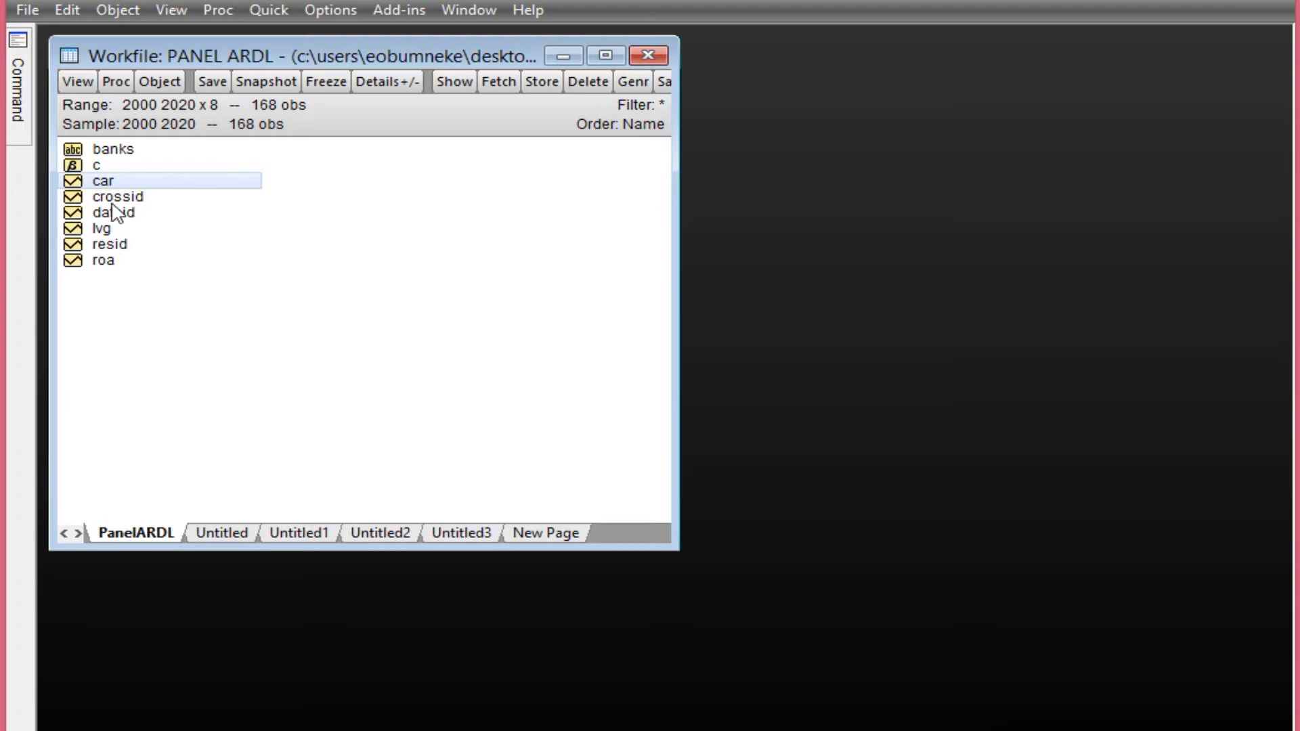
left_click(125, 231)
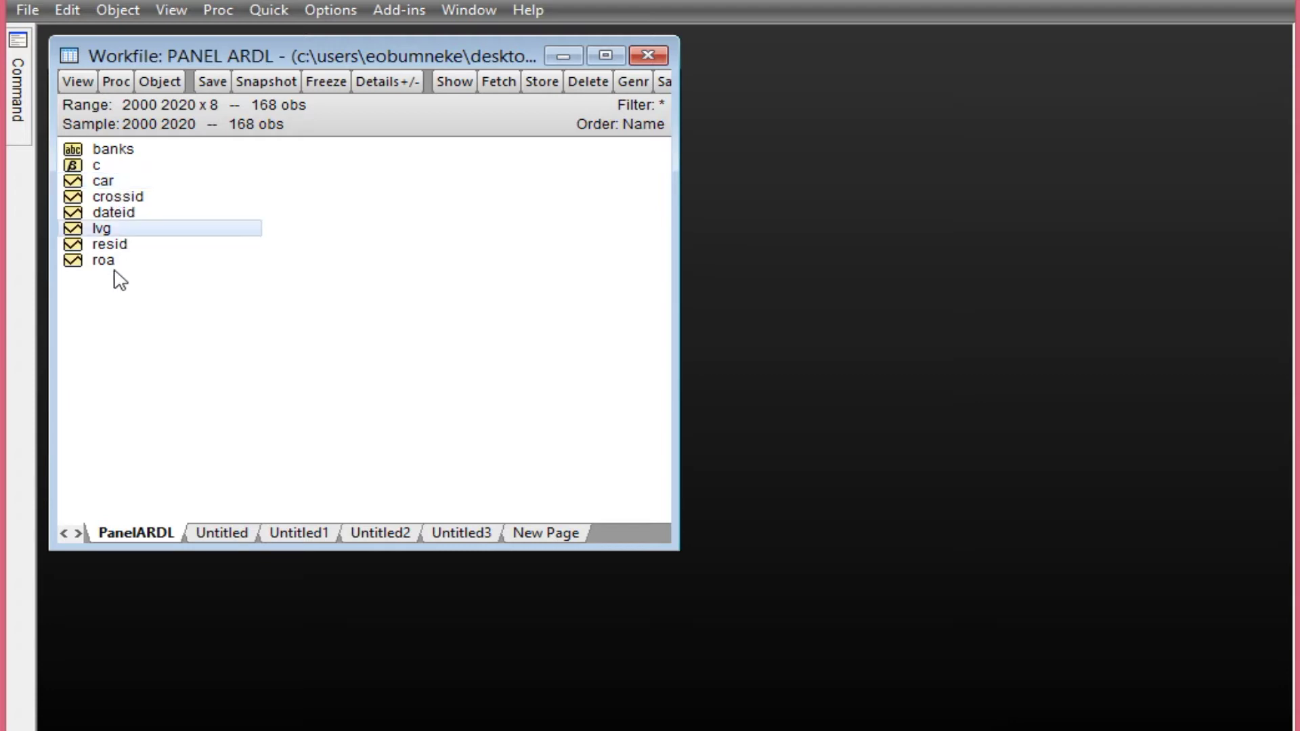
left_click(122, 181)
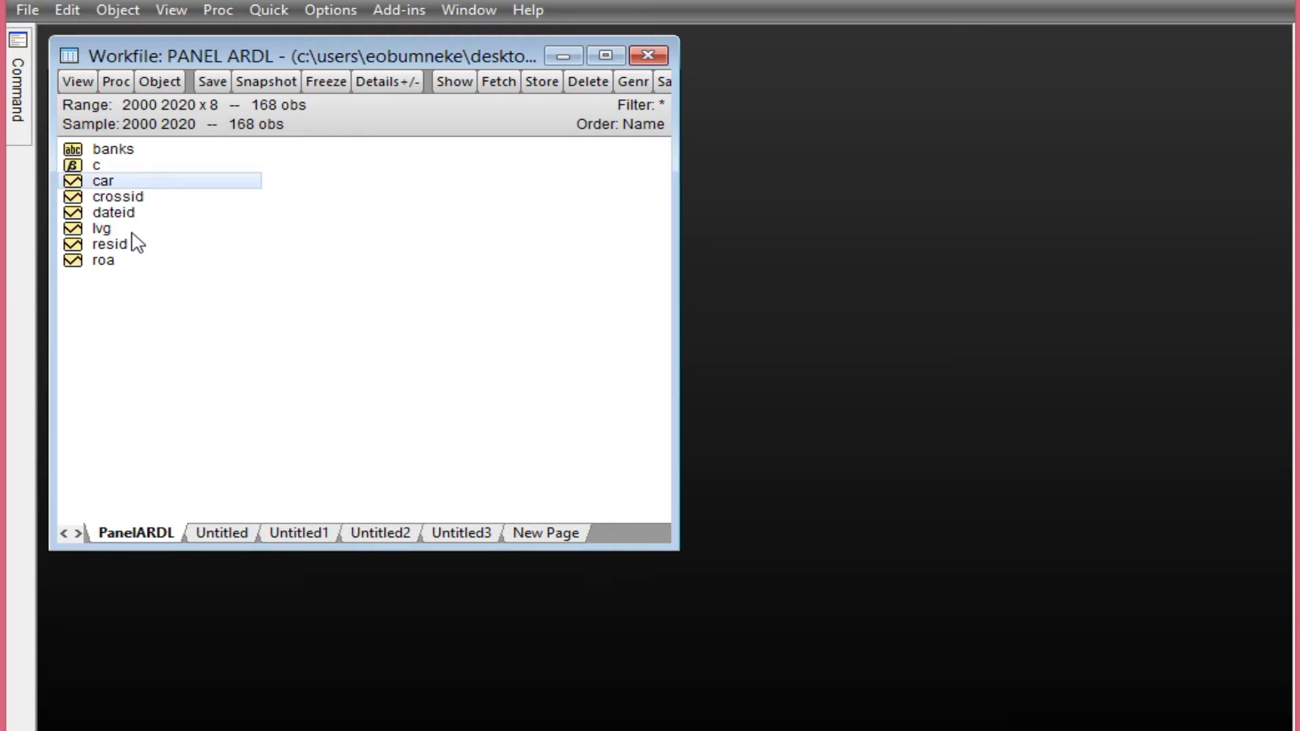
left_click(128, 235)
left_click(129, 262)
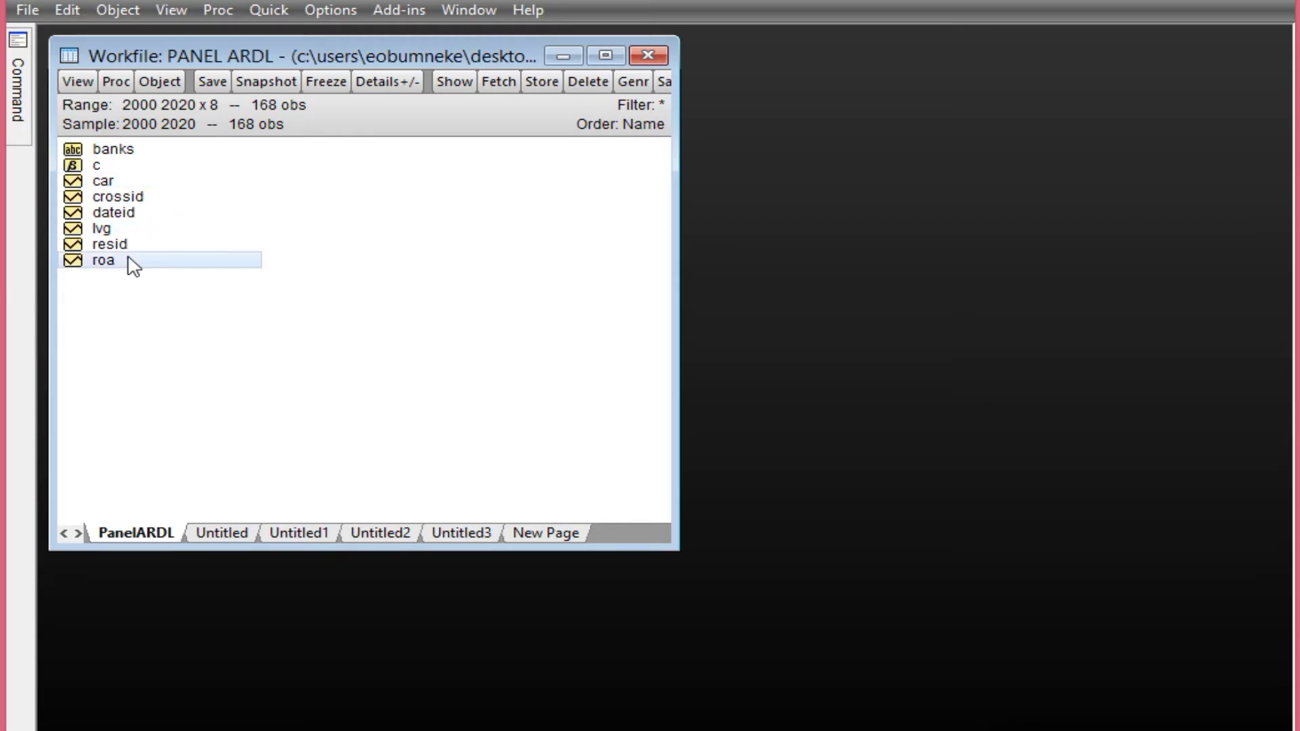
left_click(279, 11)
left_click(349, 216)
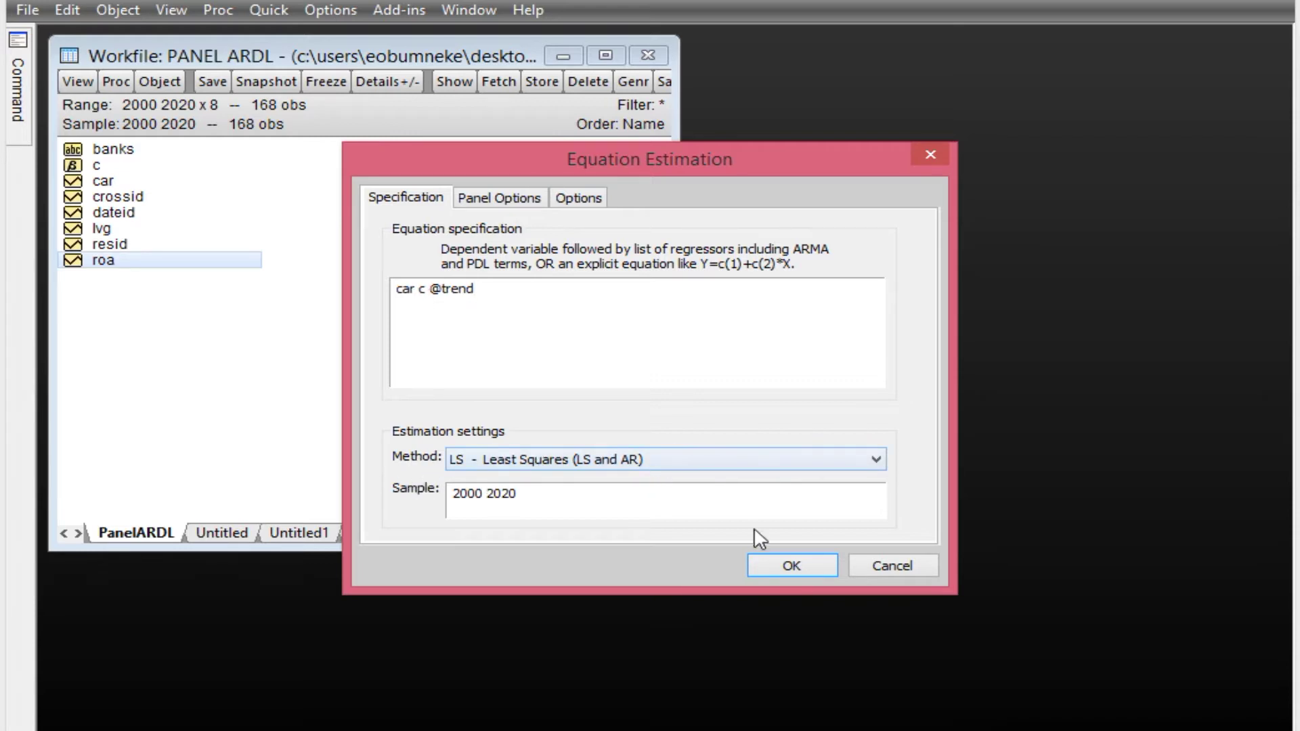
left_click(765, 563)
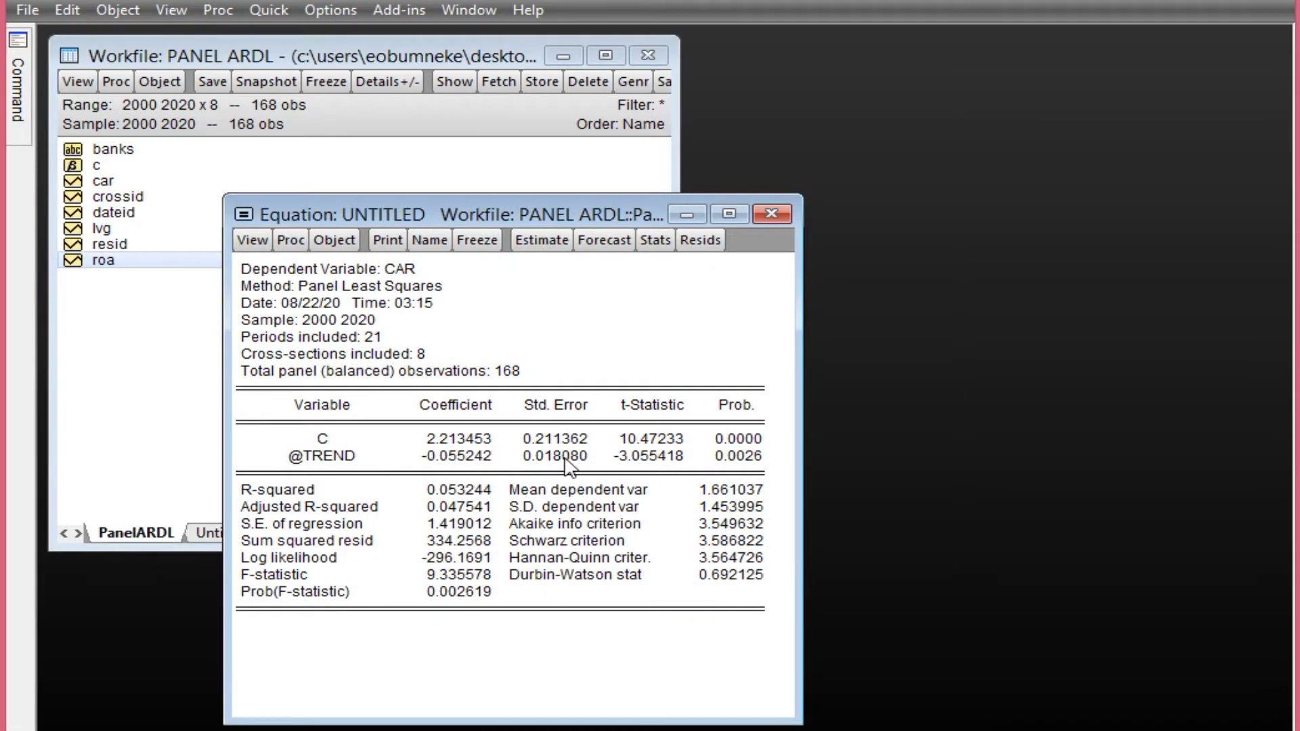
Check the probabilities of the constant and trend terms in the regression output, and discard the untitled equation
left_click(330, 439)
left_click(734, 440)
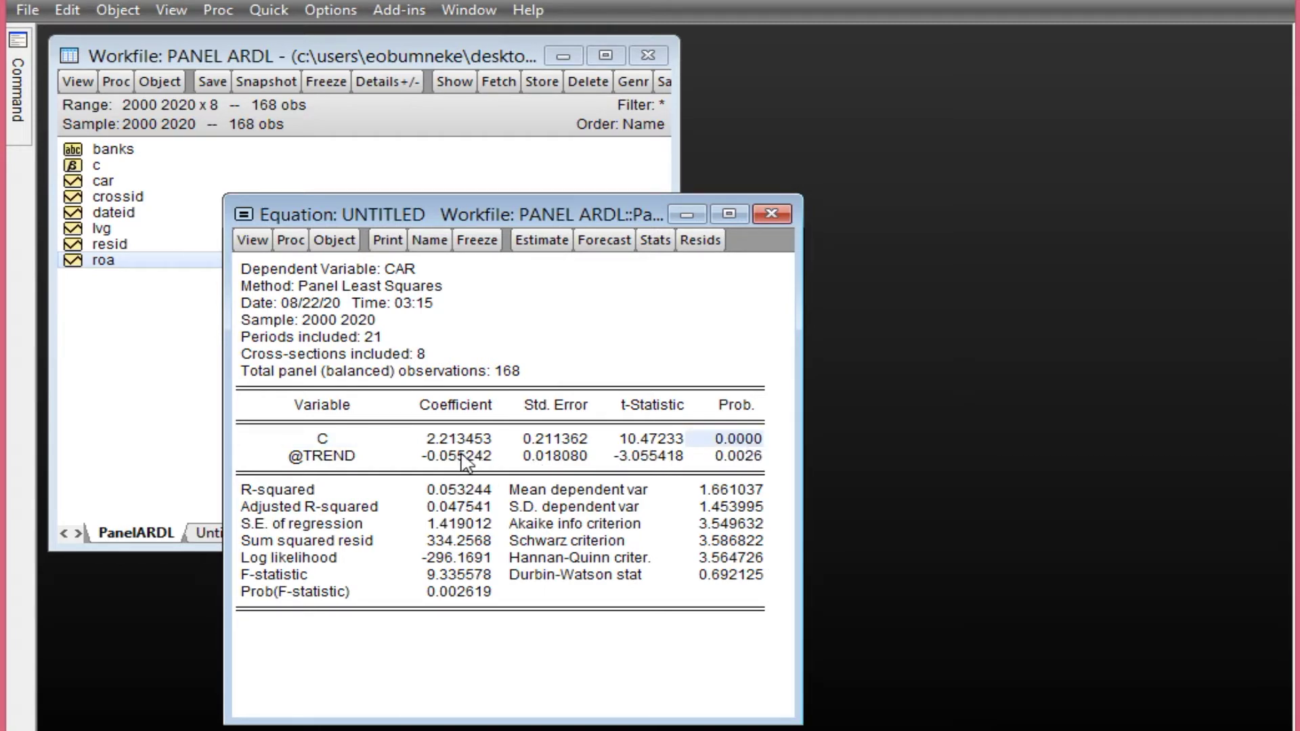
left_click(348, 456)
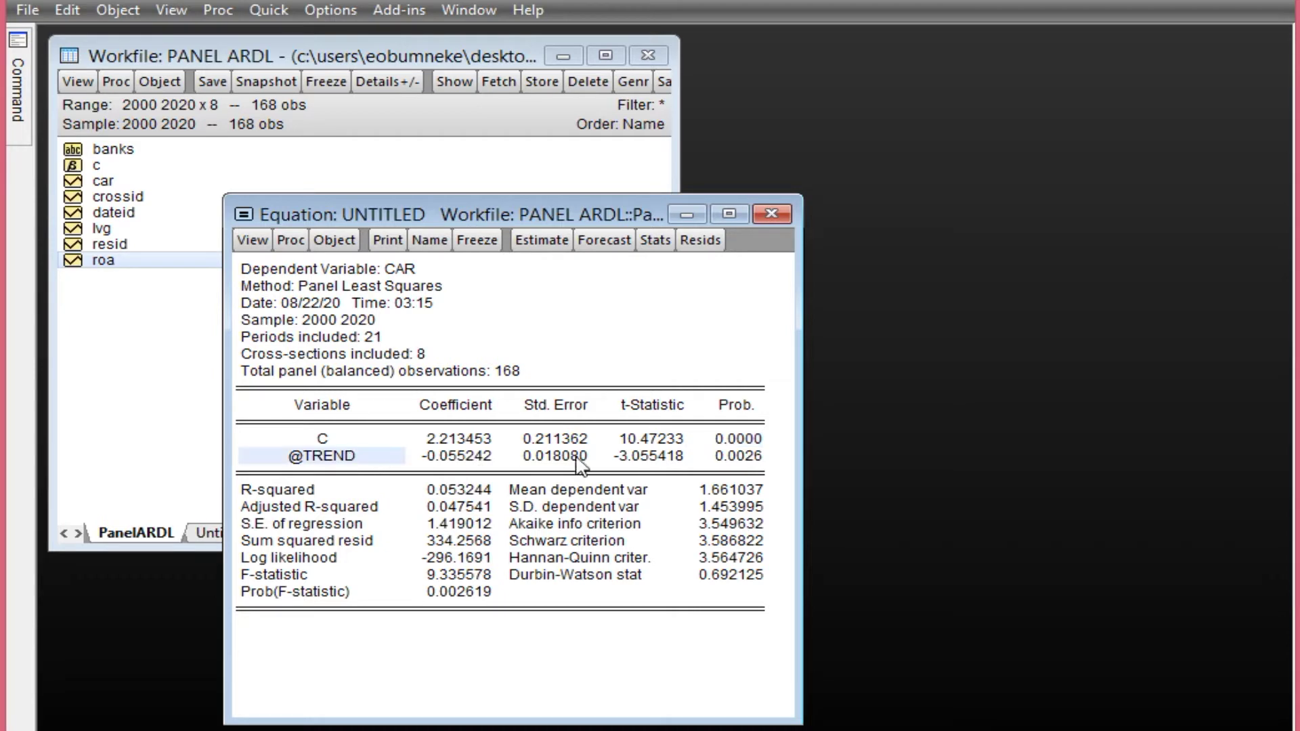
left_click(752, 457)
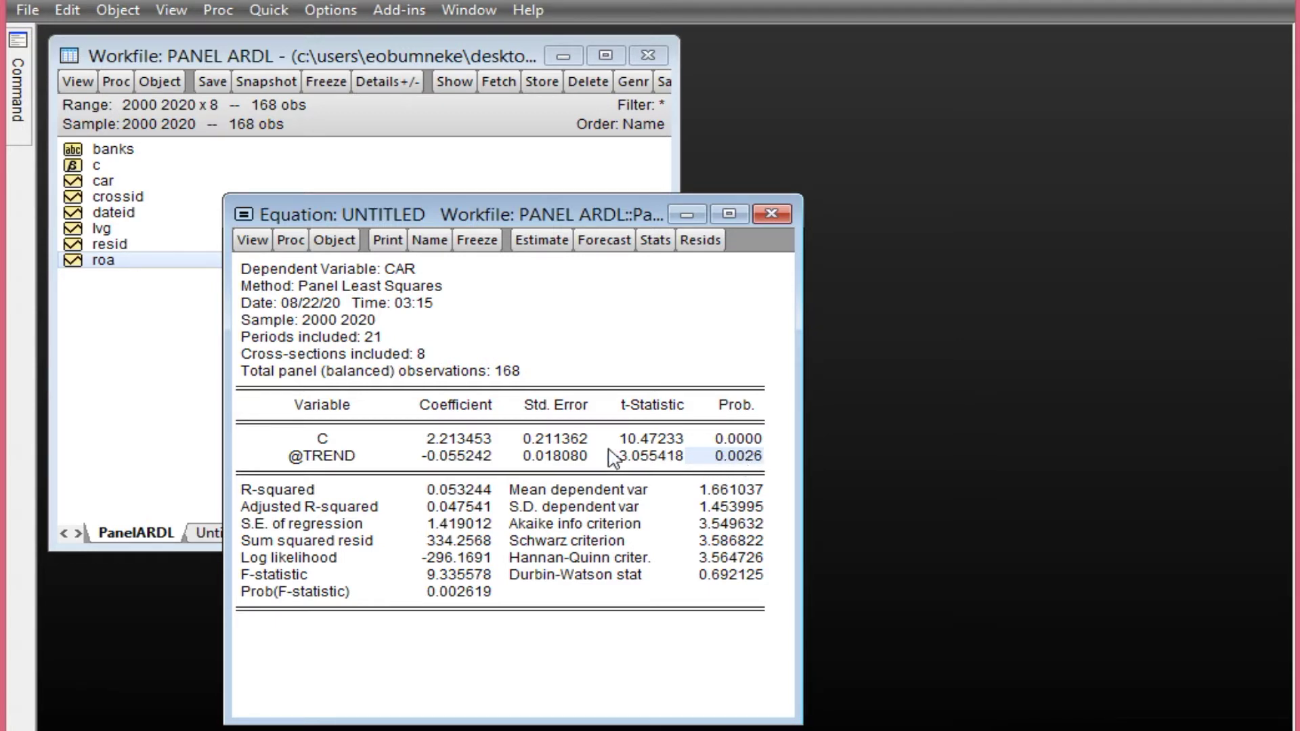
left_click(734, 444)
left_click(742, 458)
left_click(738, 438)
left_click(748, 456)
left_click(748, 438)
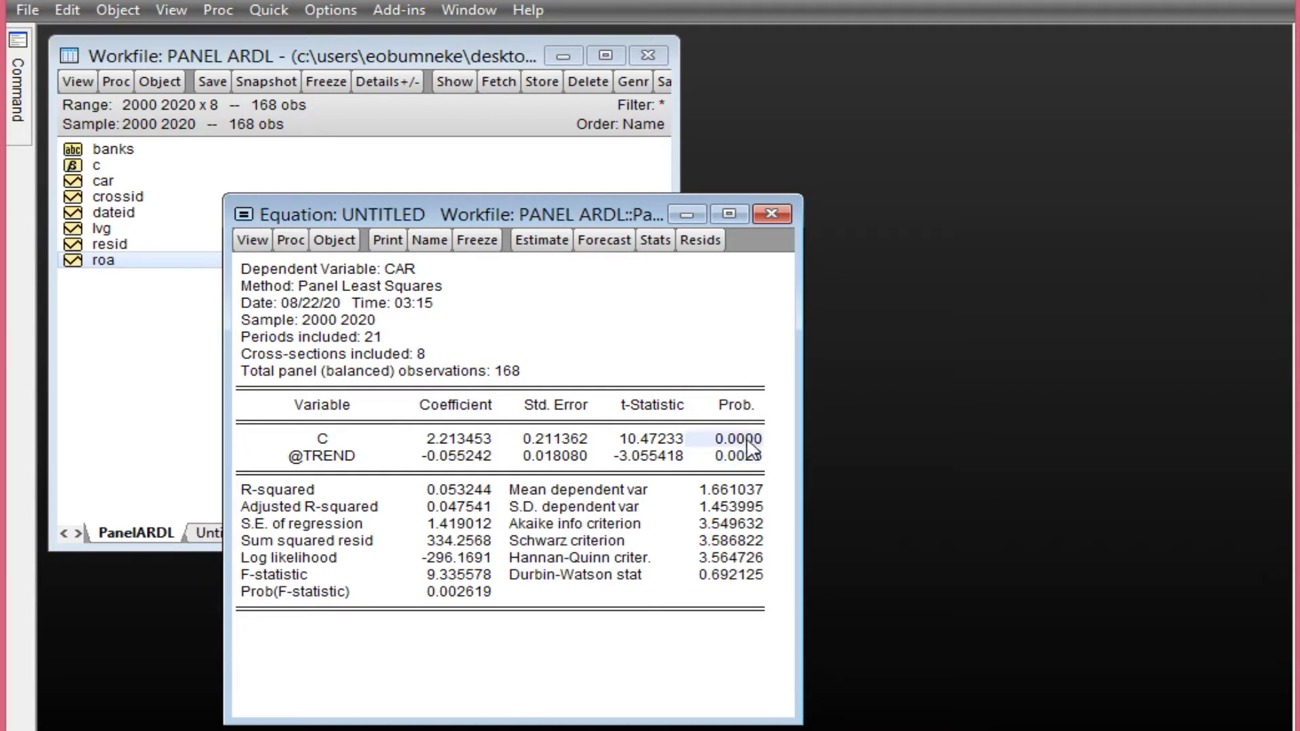
left_click(773, 214)
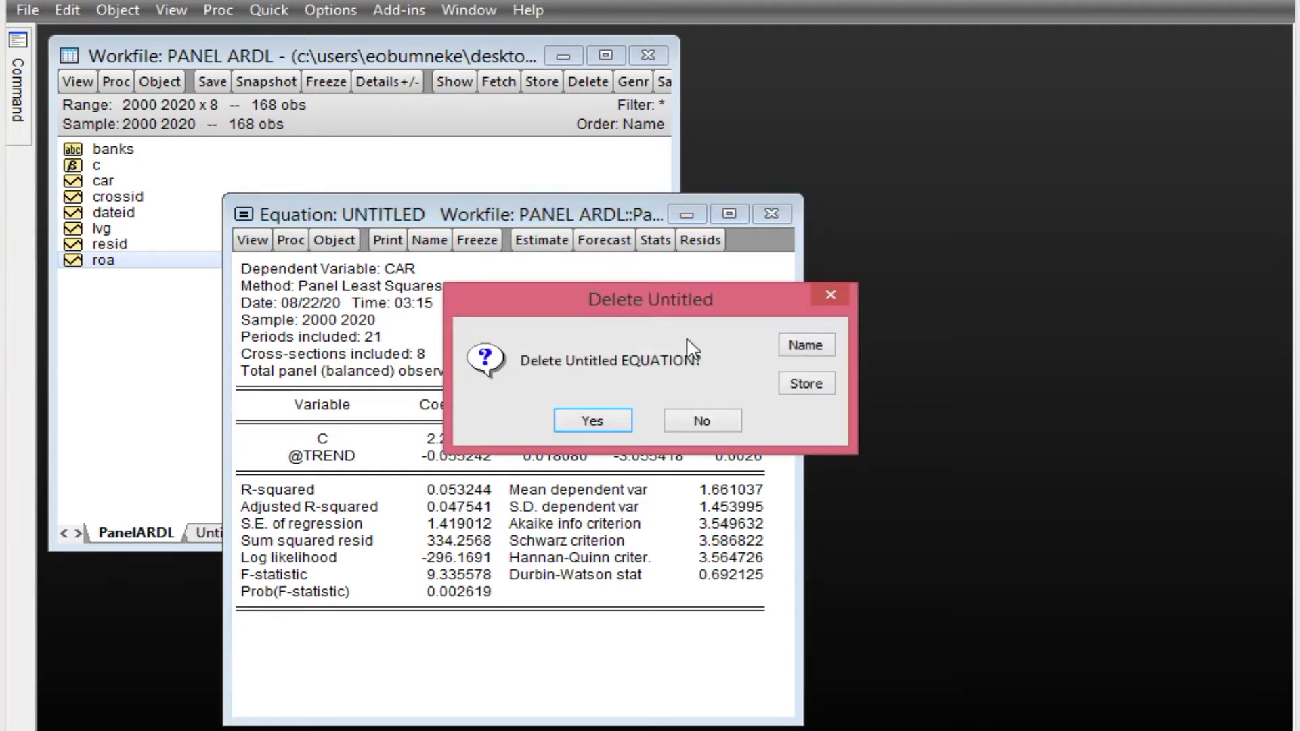
left_click(615, 420)
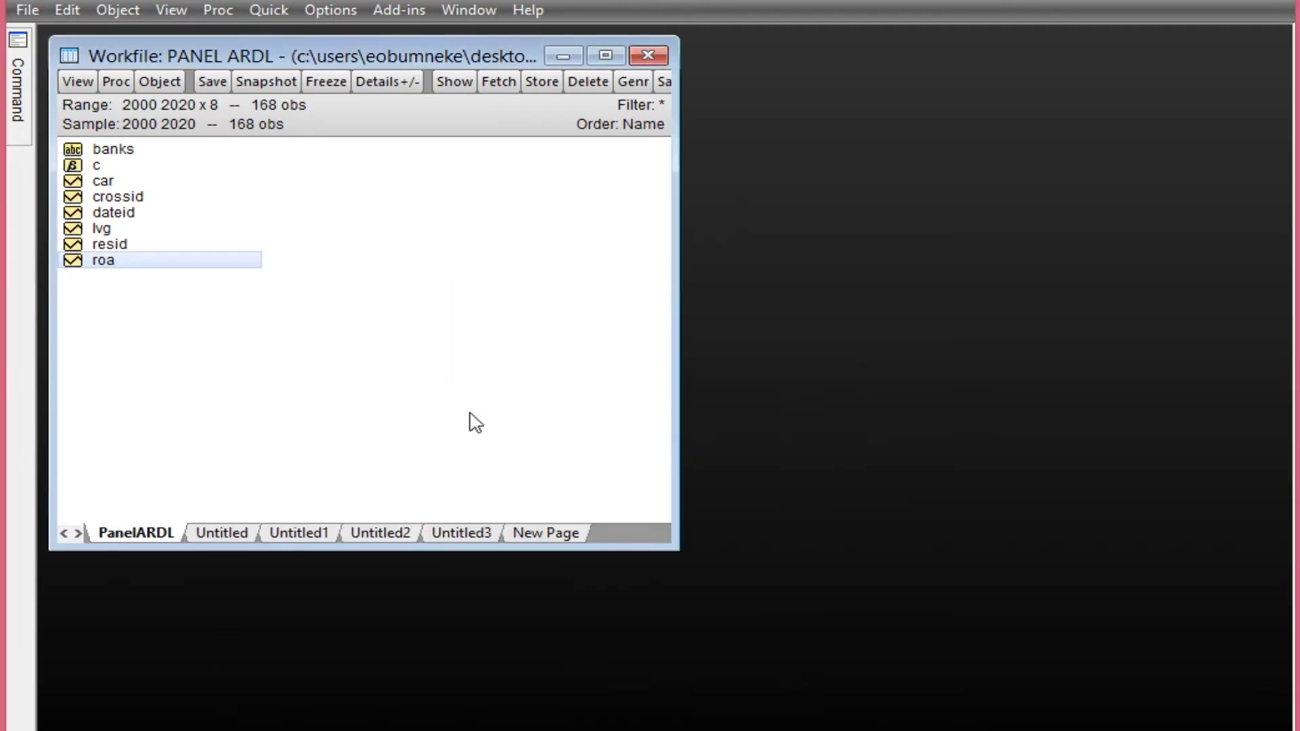
Set up a panel unit root test on the car series with test type Individual root - Fisher - ADF
double_click(112, 182)
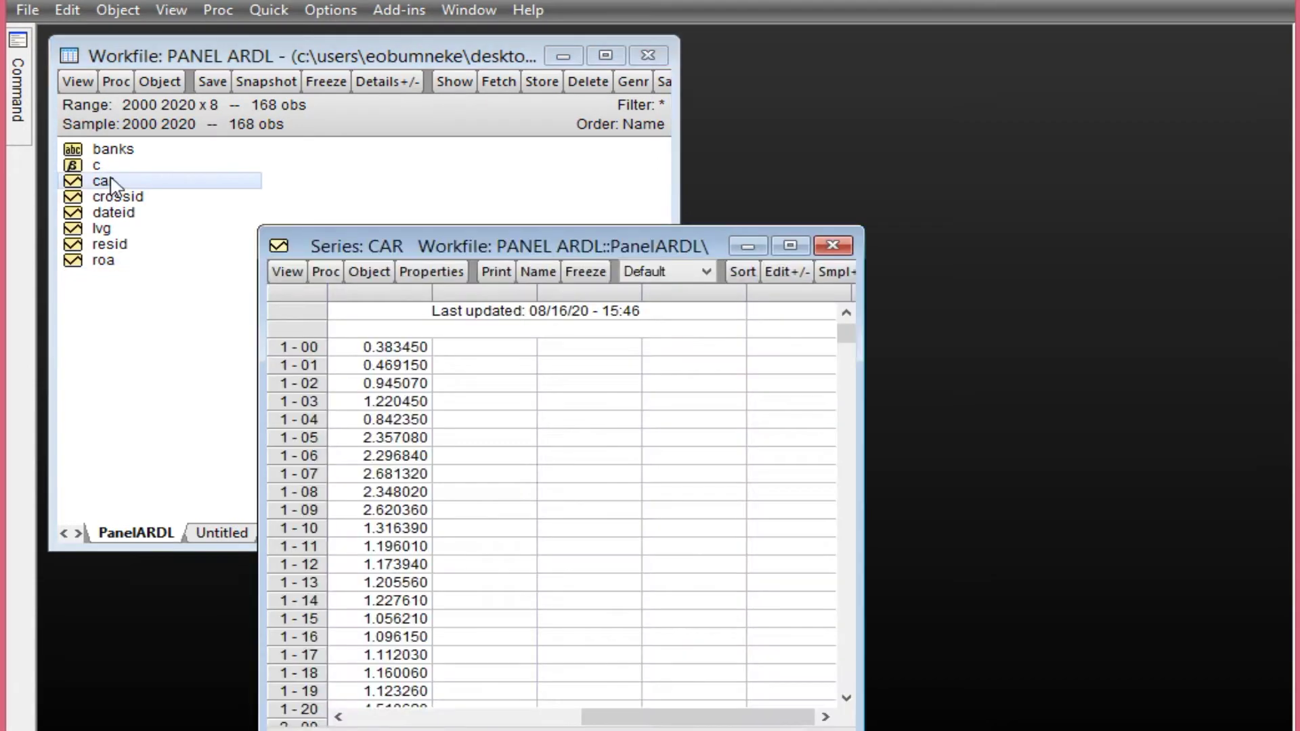
left_click(294, 272)
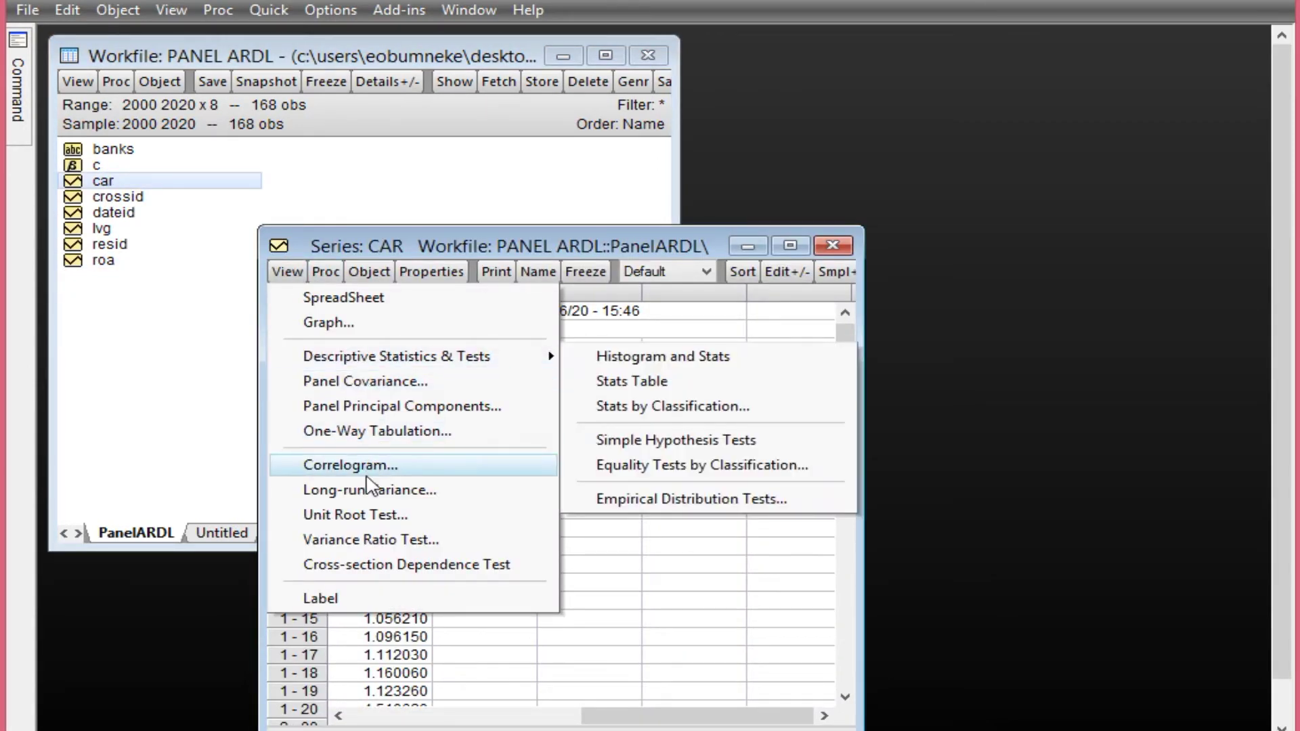
left_click(369, 514)
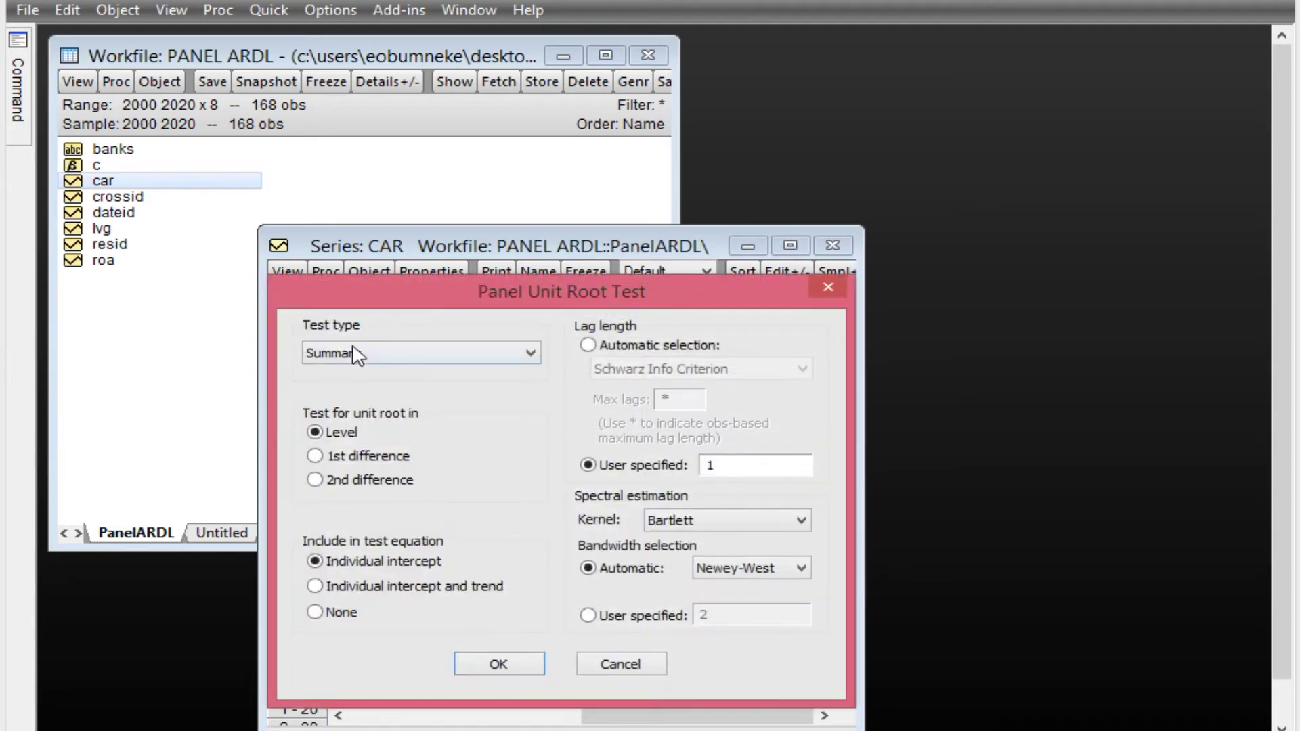
left_click(533, 355)
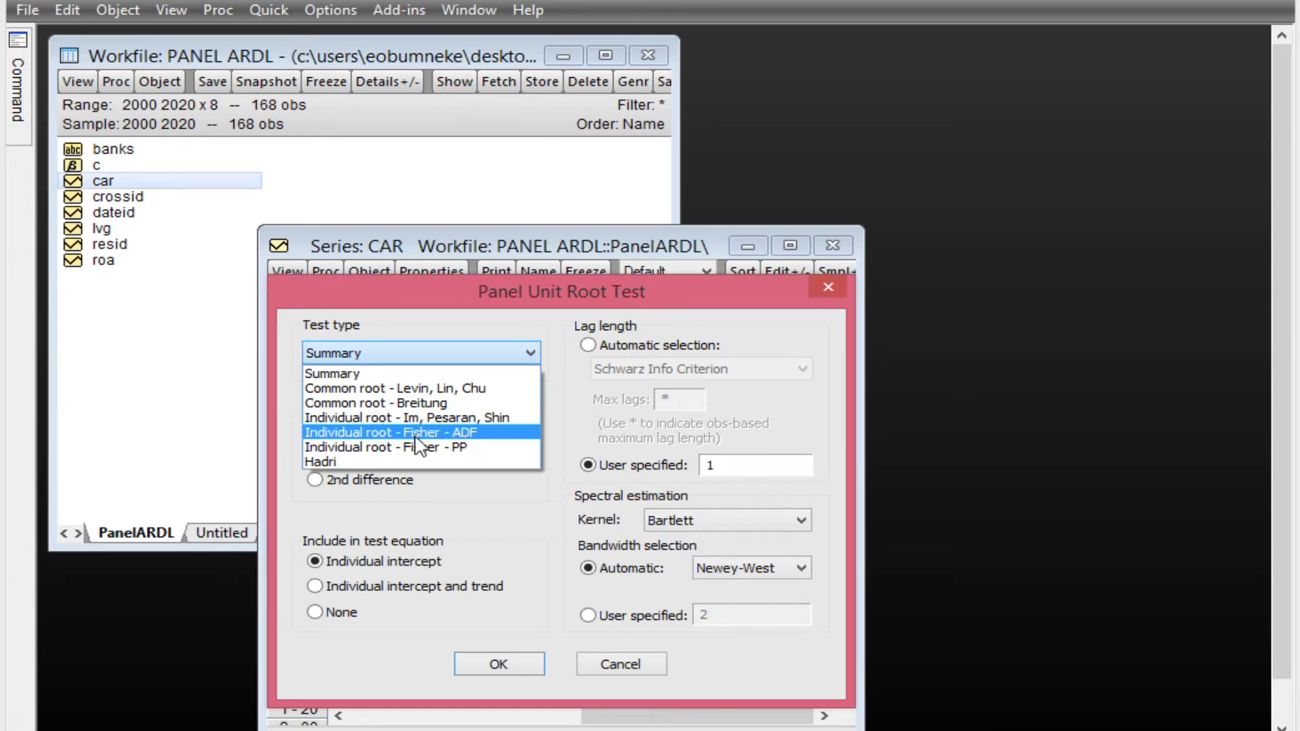
left_click(351, 349)
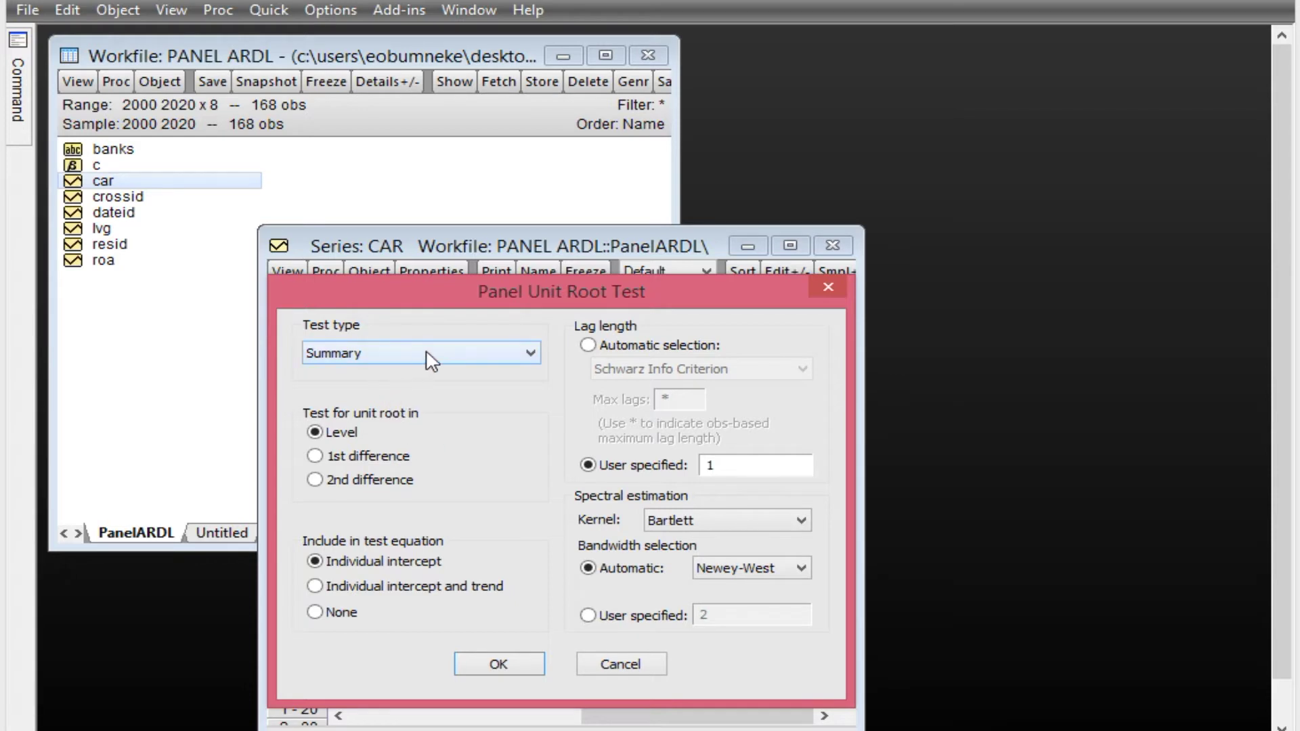
left_click(532, 358)
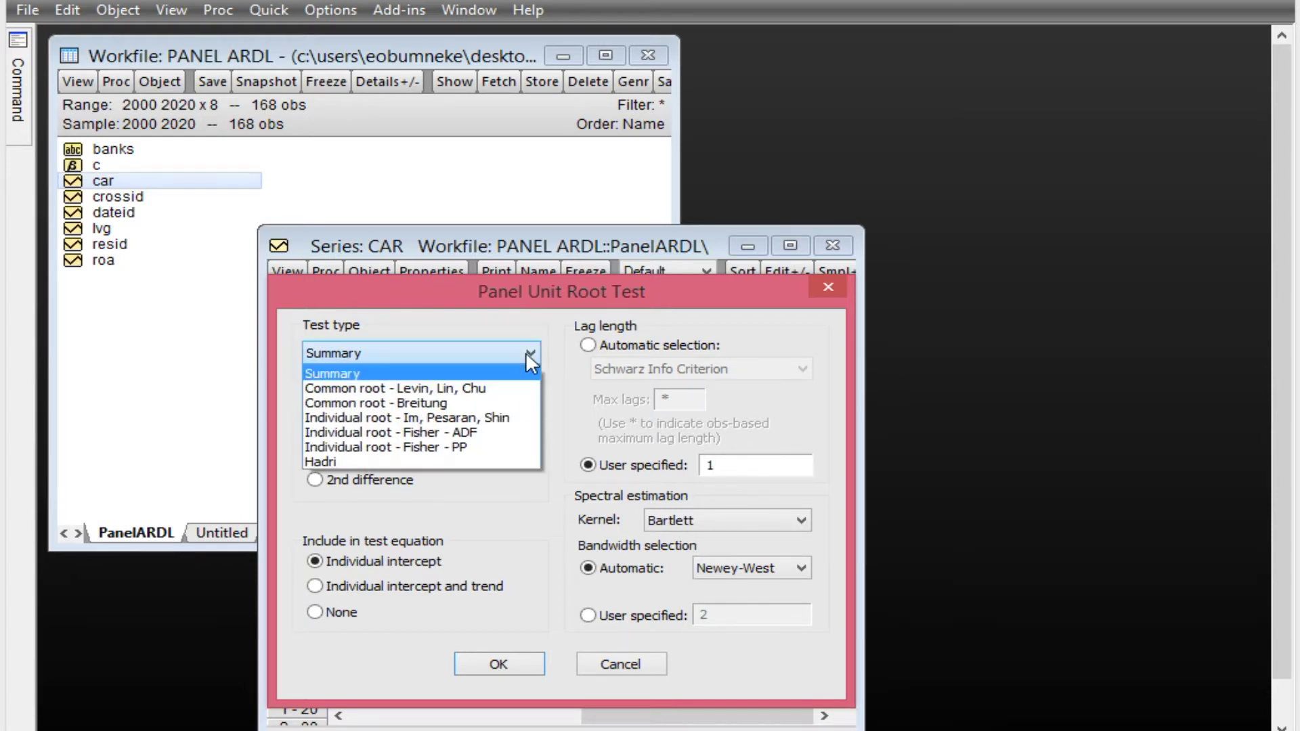
left_click(484, 439)
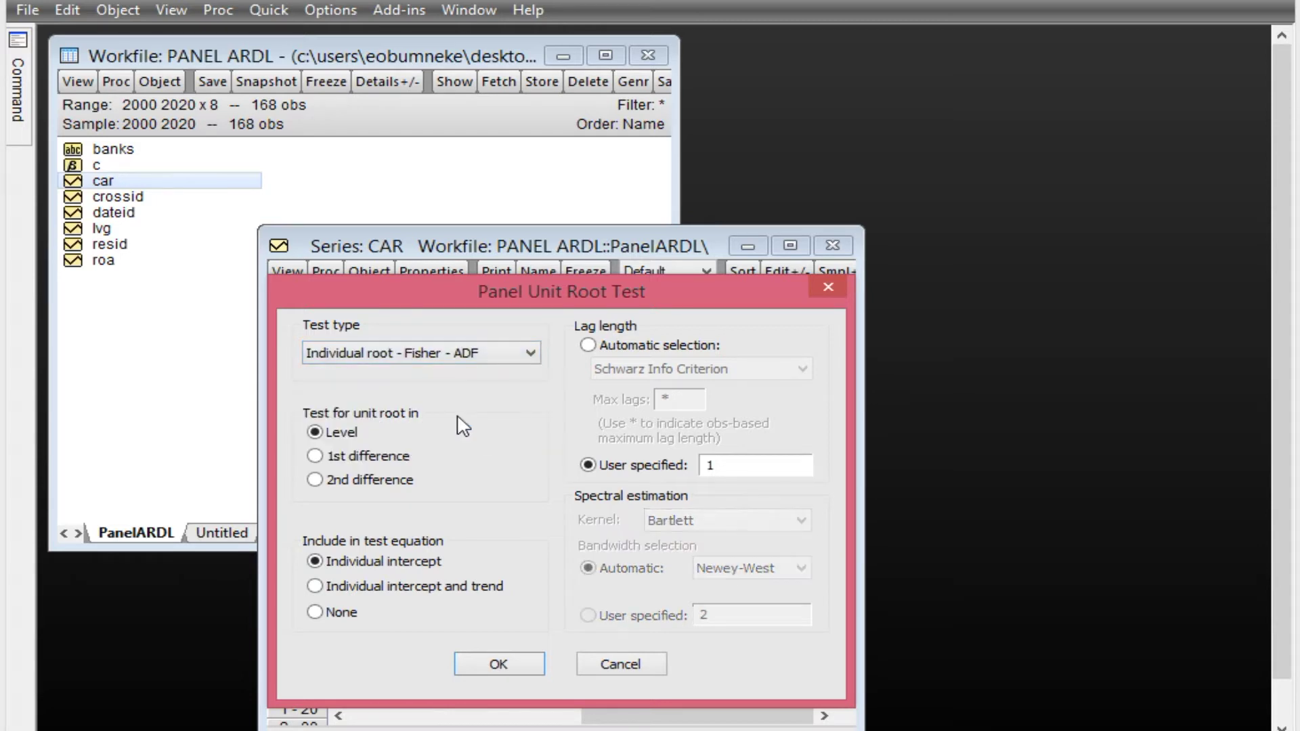
Run the test at level with automatic Schwarz Info Criterion lag selection and individual intercept and trend
left_click(588, 346)
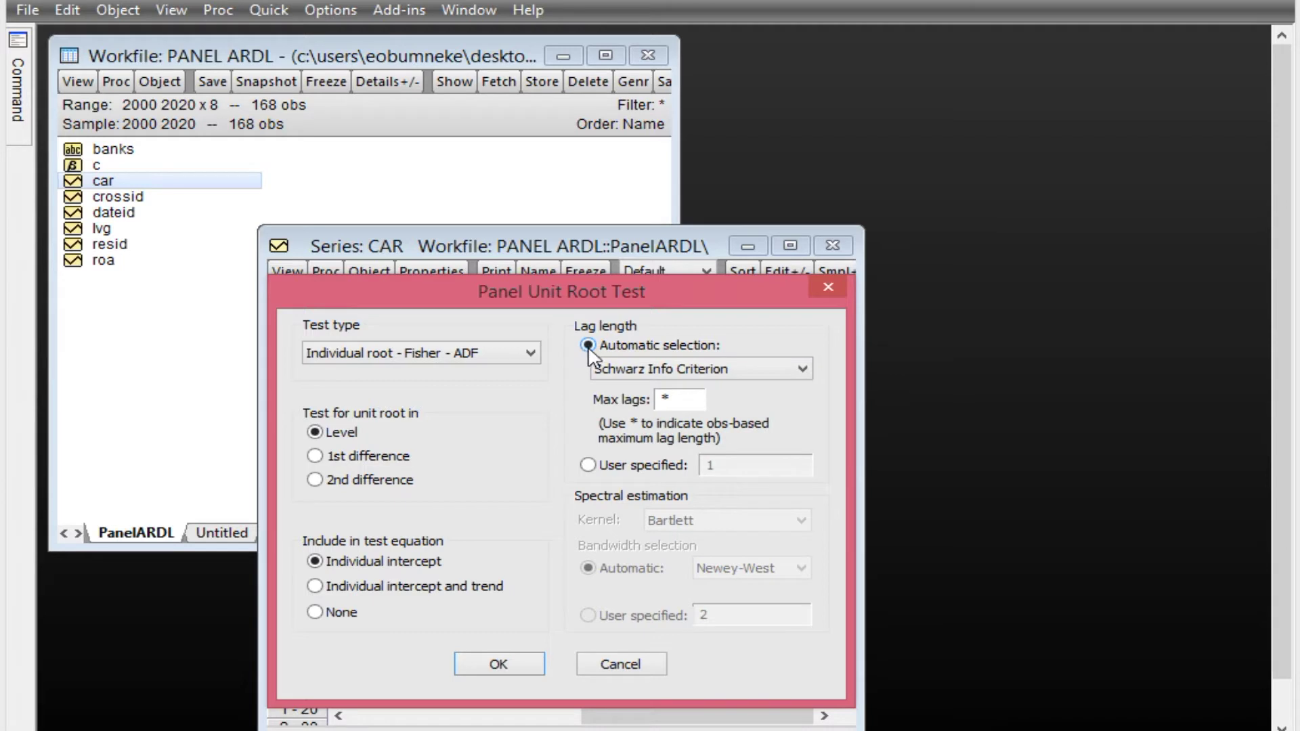
left_click(803, 370)
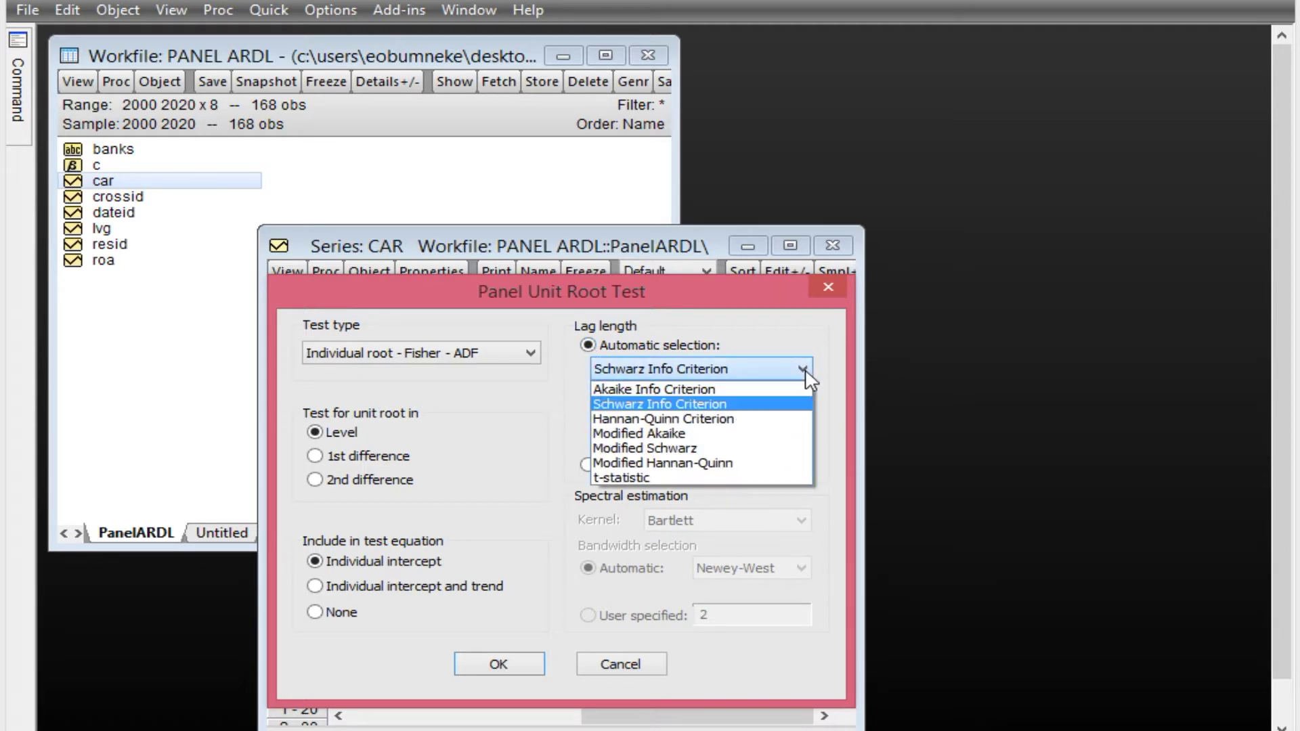
left_click(720, 408)
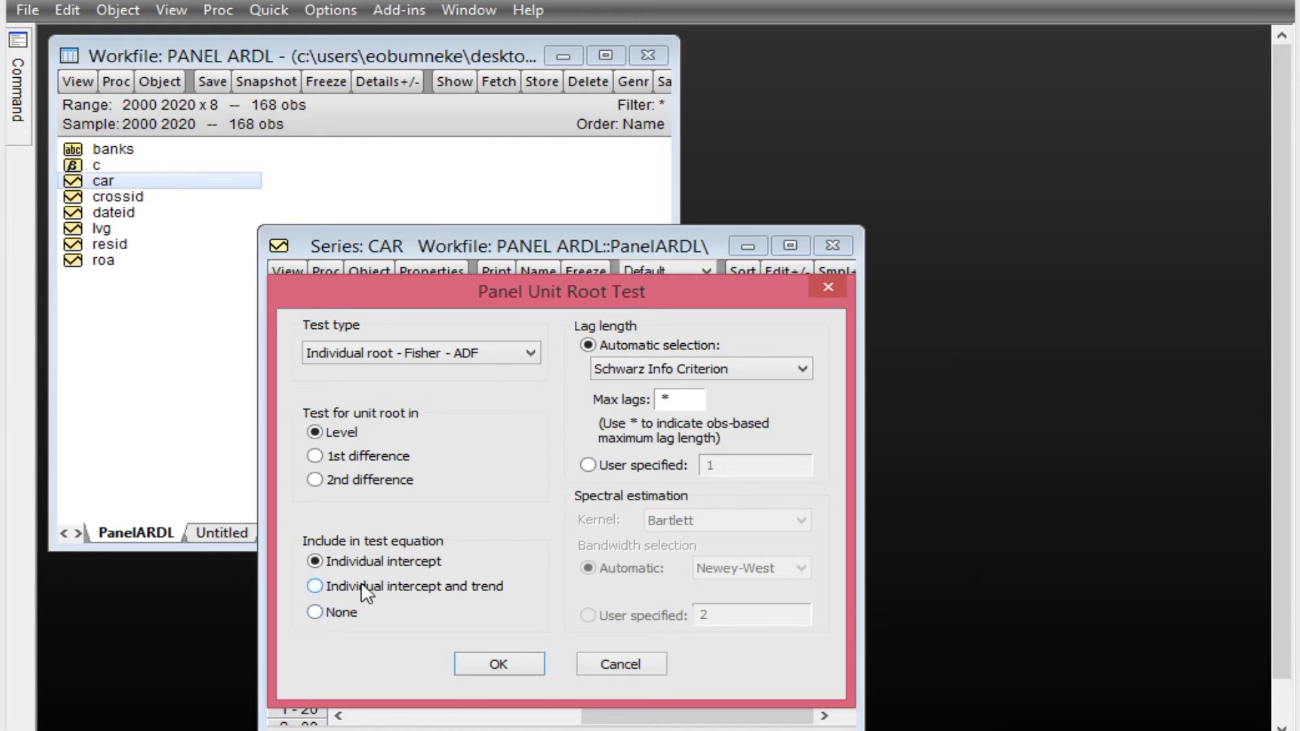
left_click(317, 590)
left_click(522, 669)
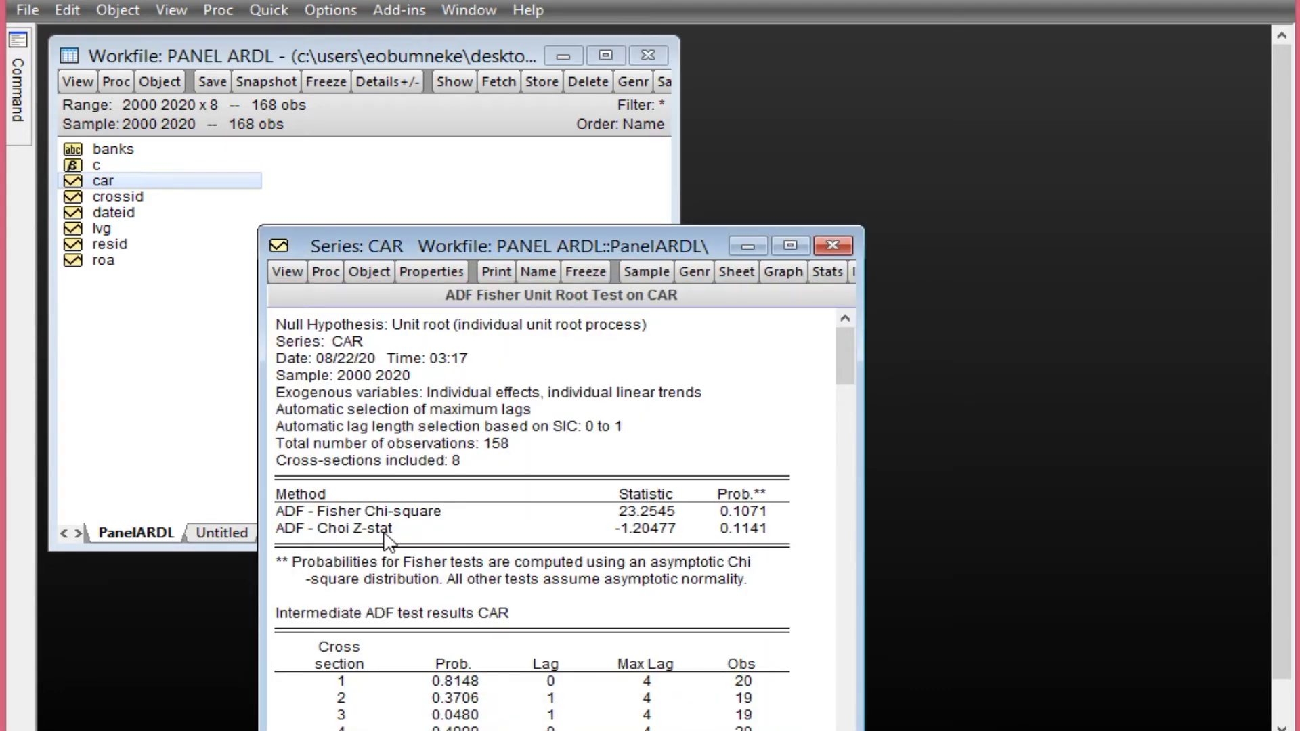
Examine the probabilities of the ADF - Fisher Chi-square and ADF - Choi Z-stat tests for car
left_click(755, 513)
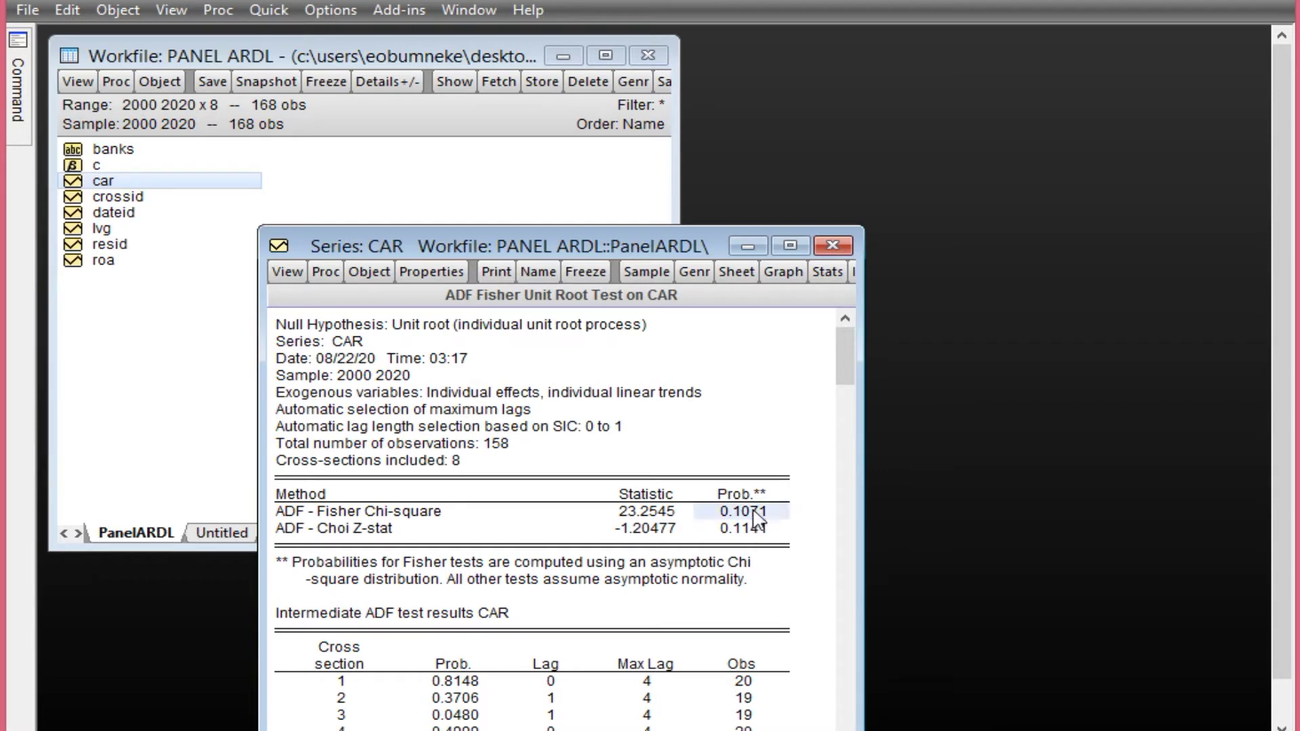
left_click(753, 528)
left_click(358, 512)
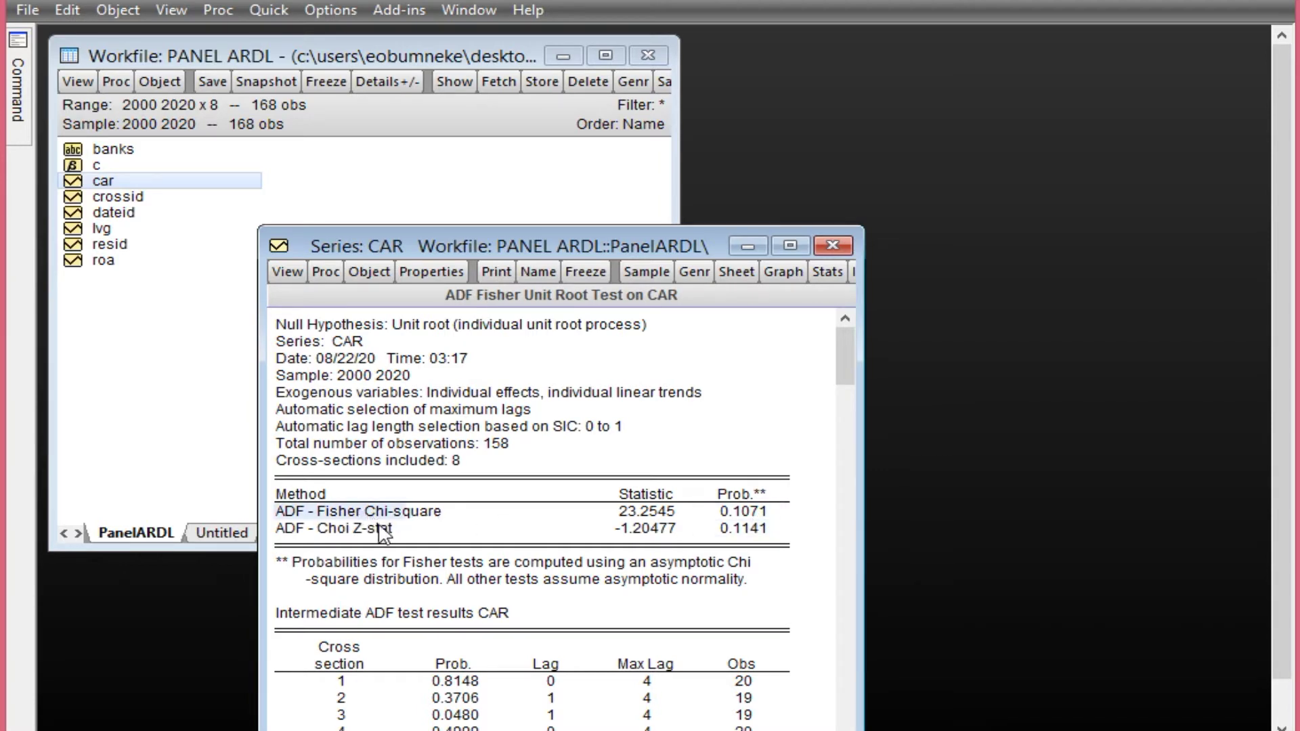
left_click(378, 528)
left_click(374, 517)
left_click(752, 518)
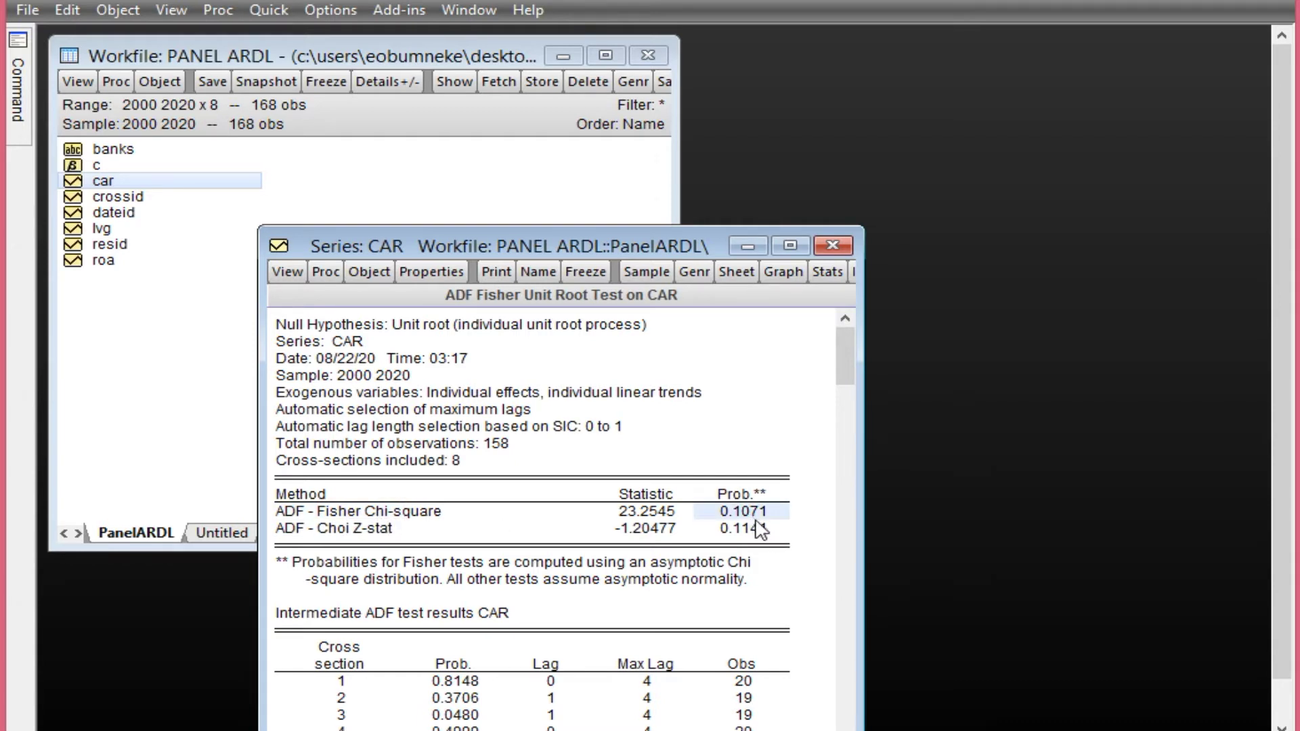
left_click(759, 529)
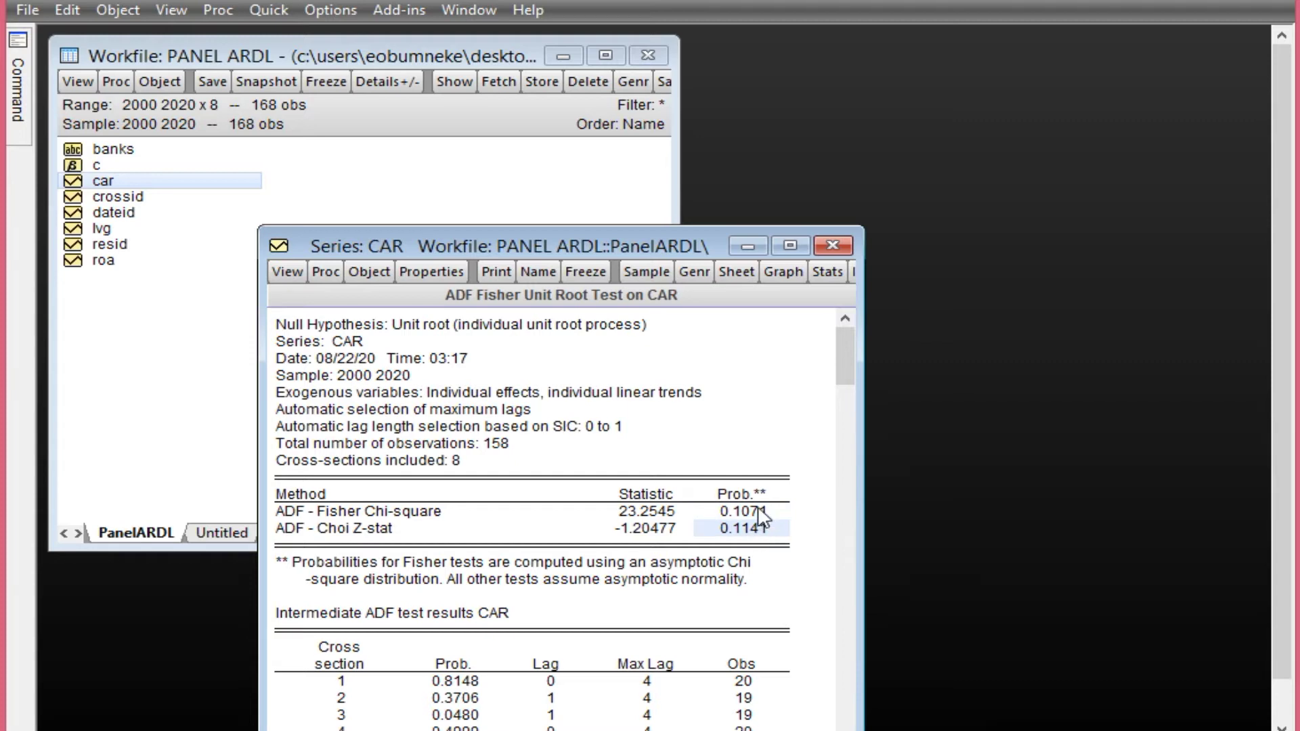
Compare the Fisher Chi-square and Choi Z-stat probabilities of the level unit root test on car
left_click(758, 512)
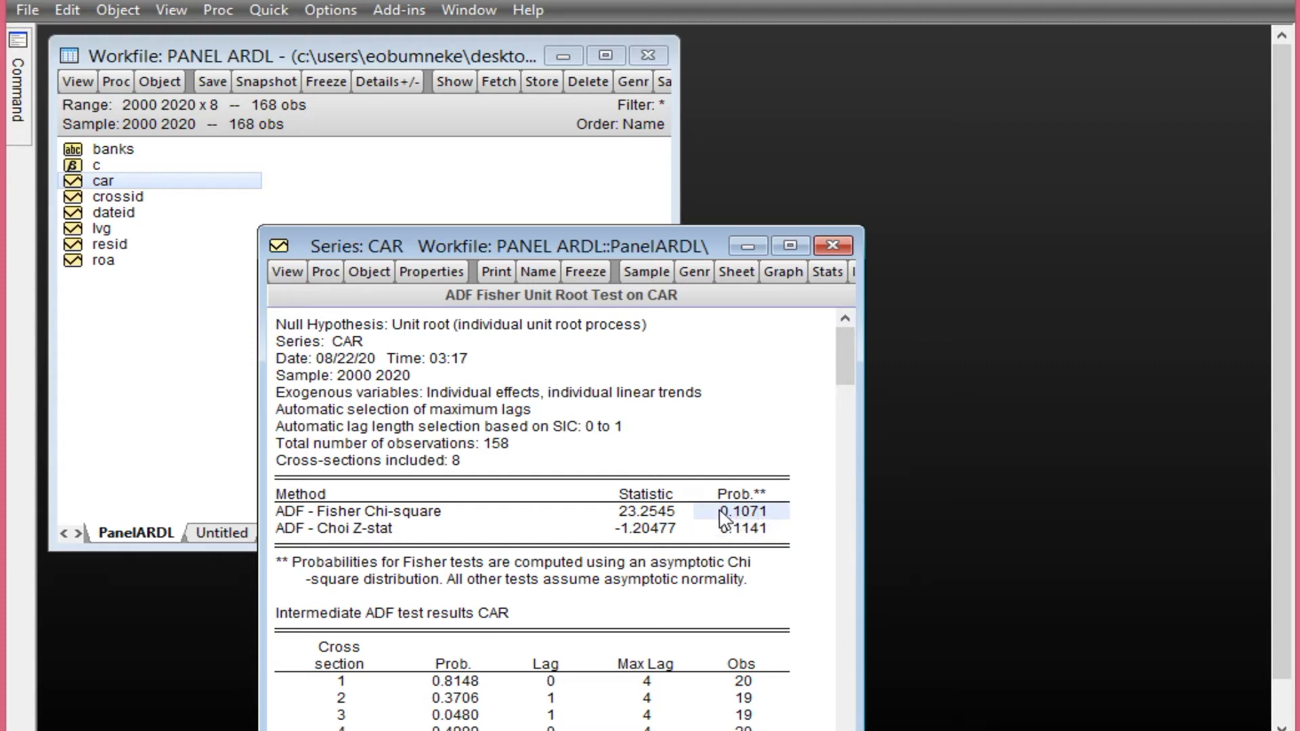
left_click(756, 529)
left_click(757, 512)
left_click(760, 529)
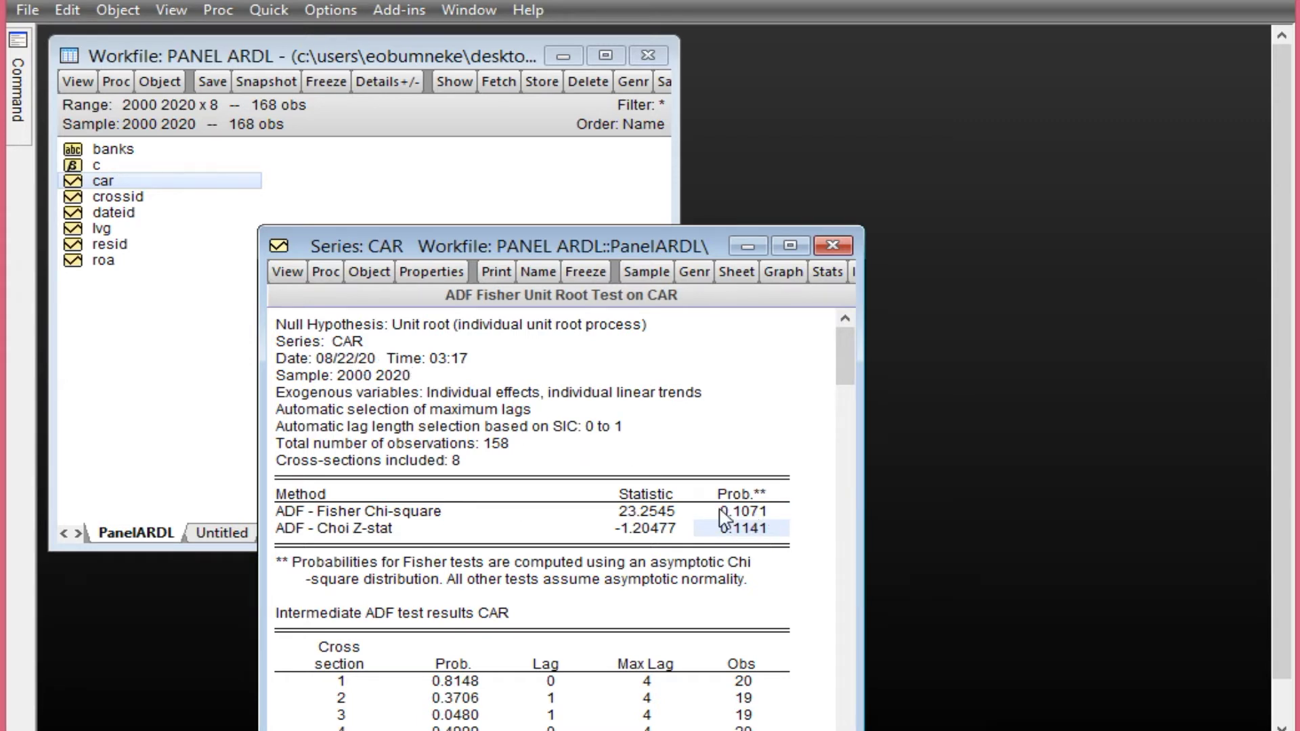
left_click(742, 514)
left_click(755, 530)
left_click(753, 514)
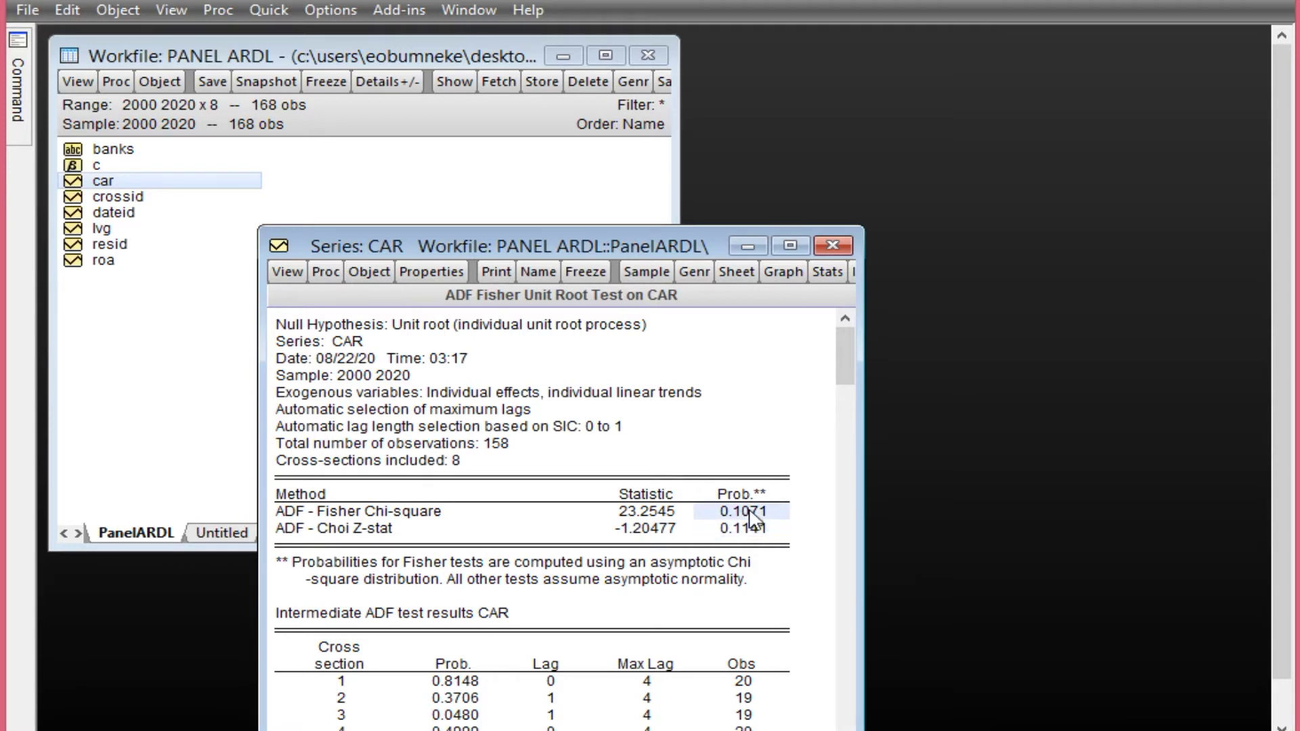
left_click(755, 530)
left_click(747, 515)
Run the Fisher - ADF panel unit root test on car at 1st difference with individual intercept and trend
left_click(287, 271)
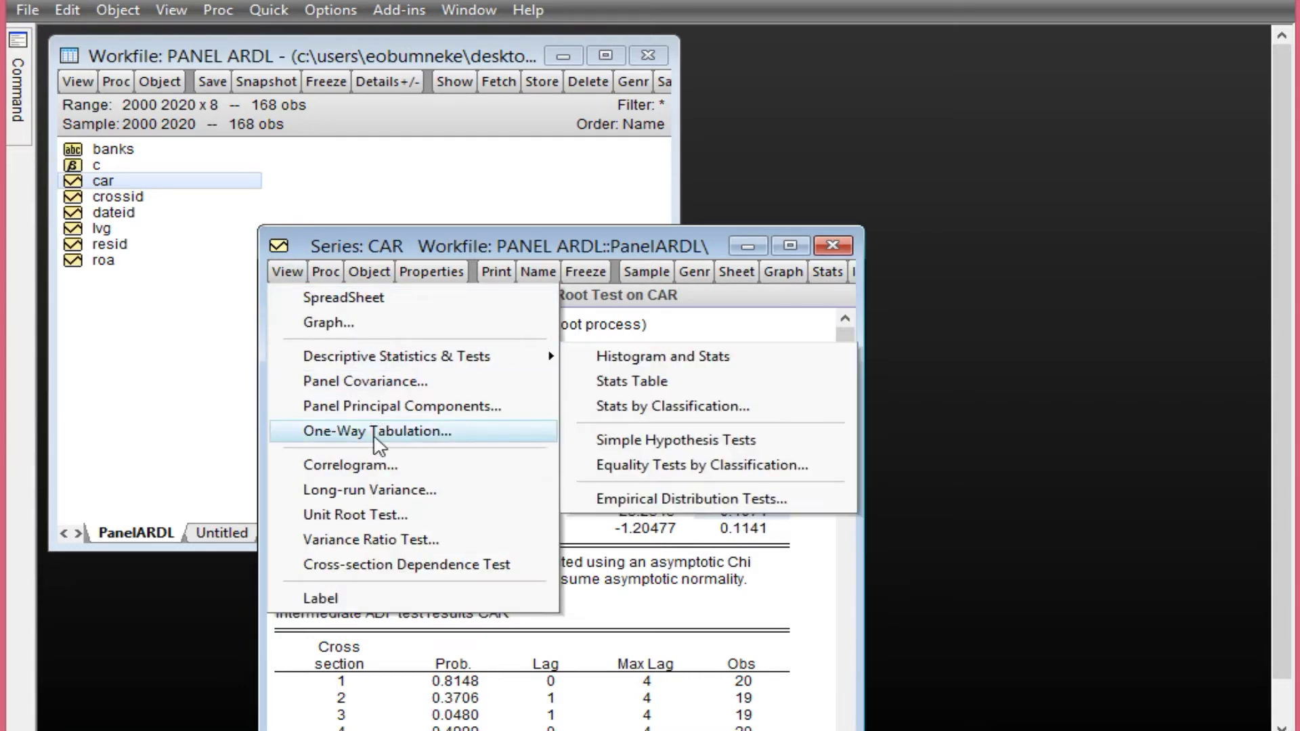
left_click(375, 516)
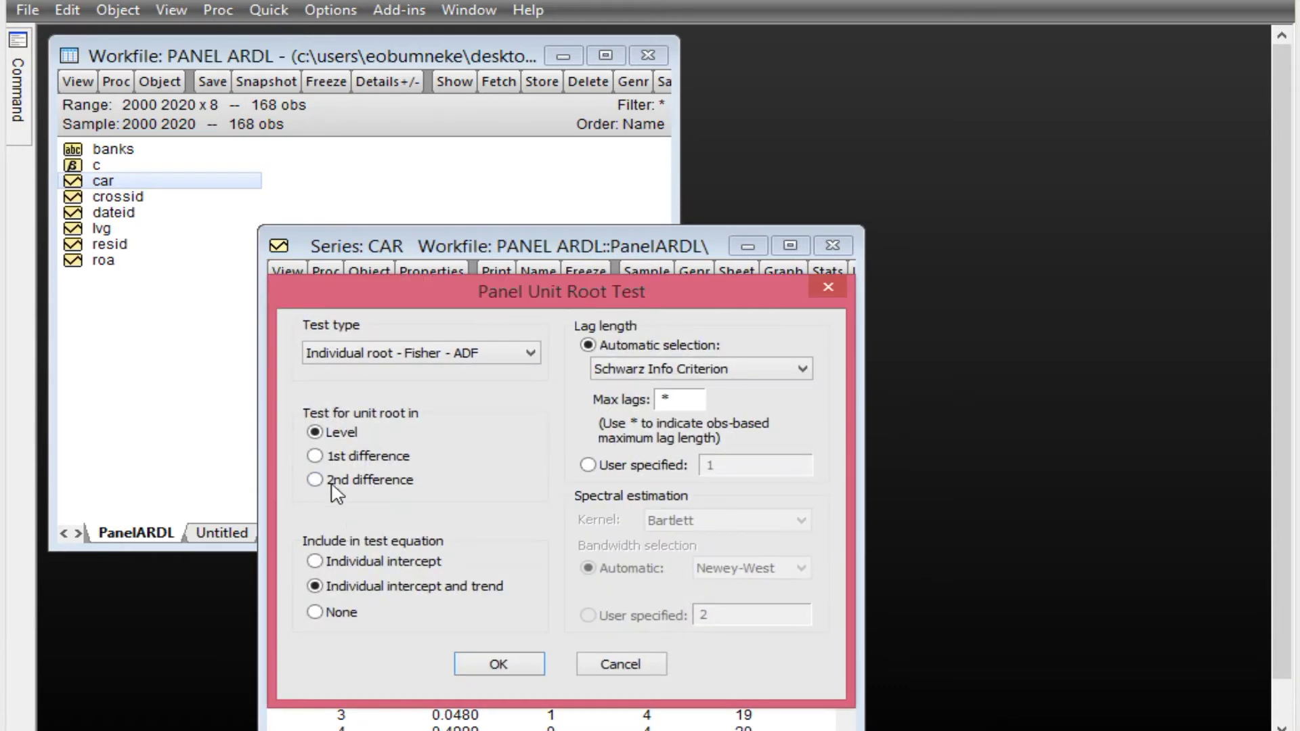
left_click(337, 459)
left_click(503, 664)
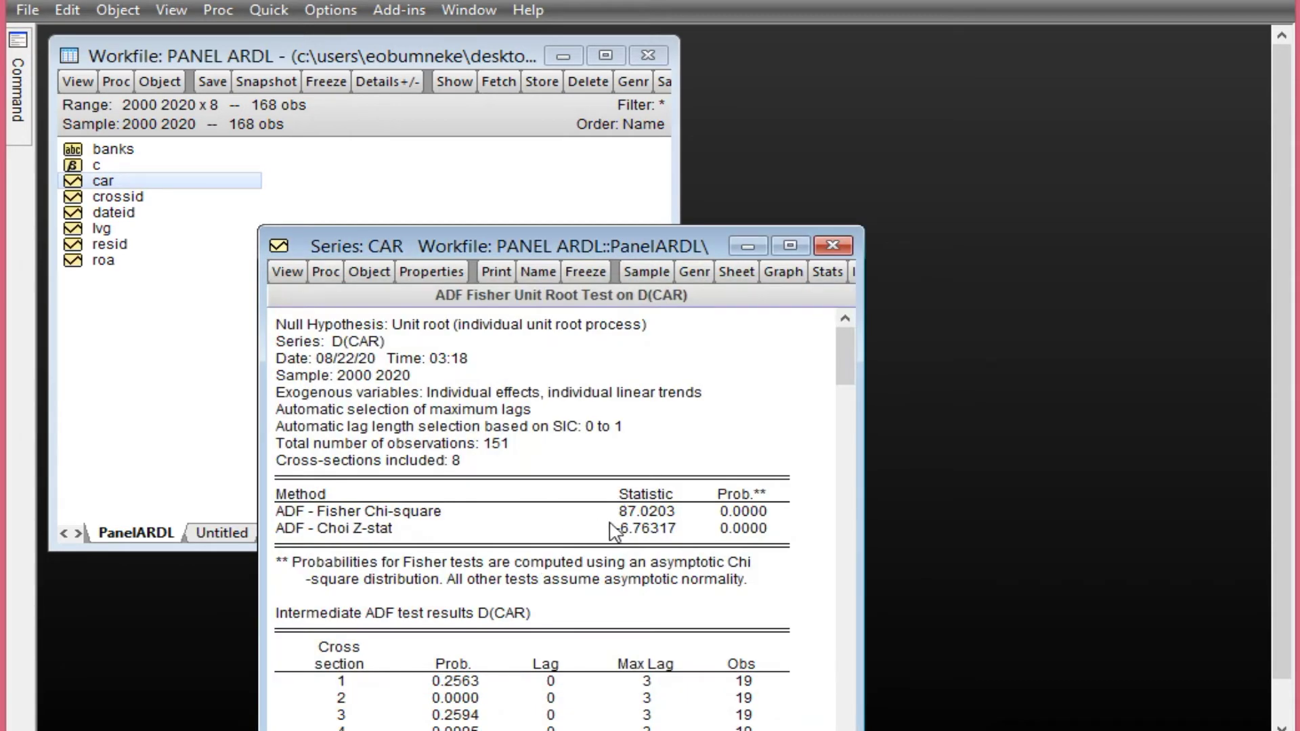
Examine the Fisher Chi-square and Choi Z-stat probabilities of the first-difference test on car, and close the series
left_click(749, 518)
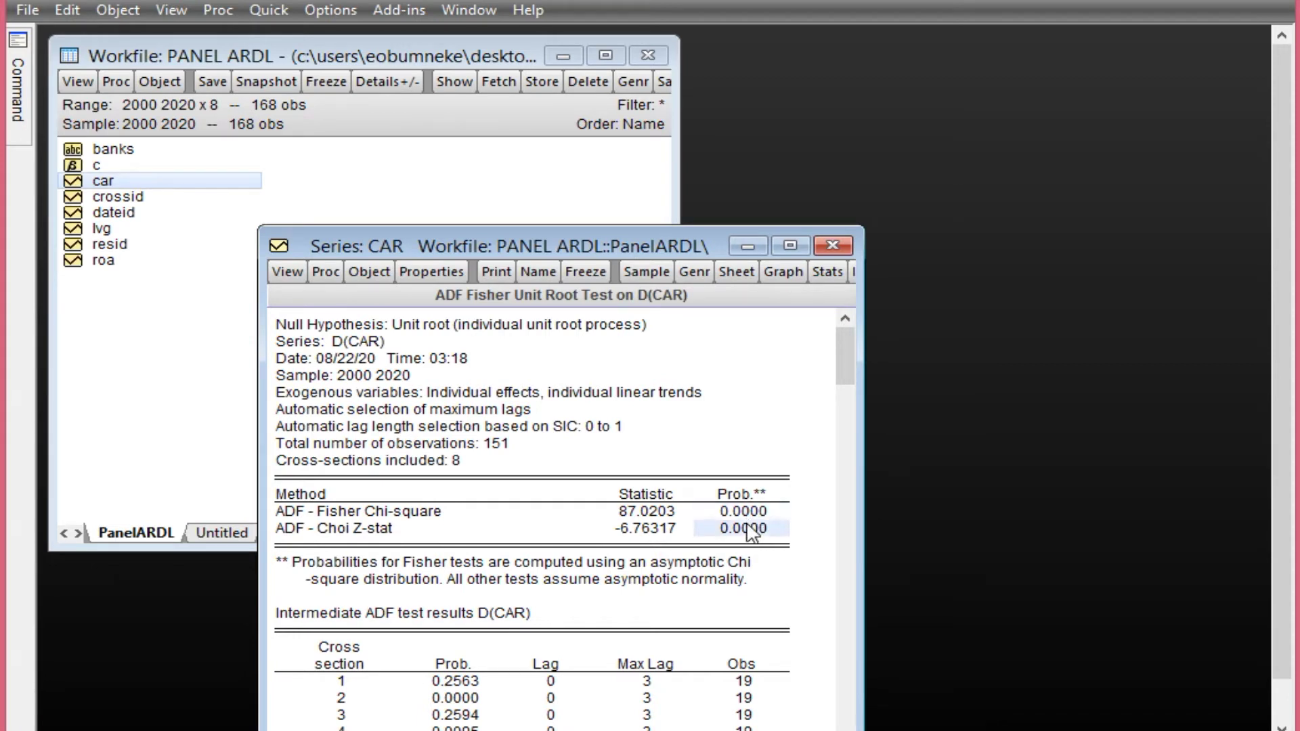
left_click(751, 530)
left_click(747, 519)
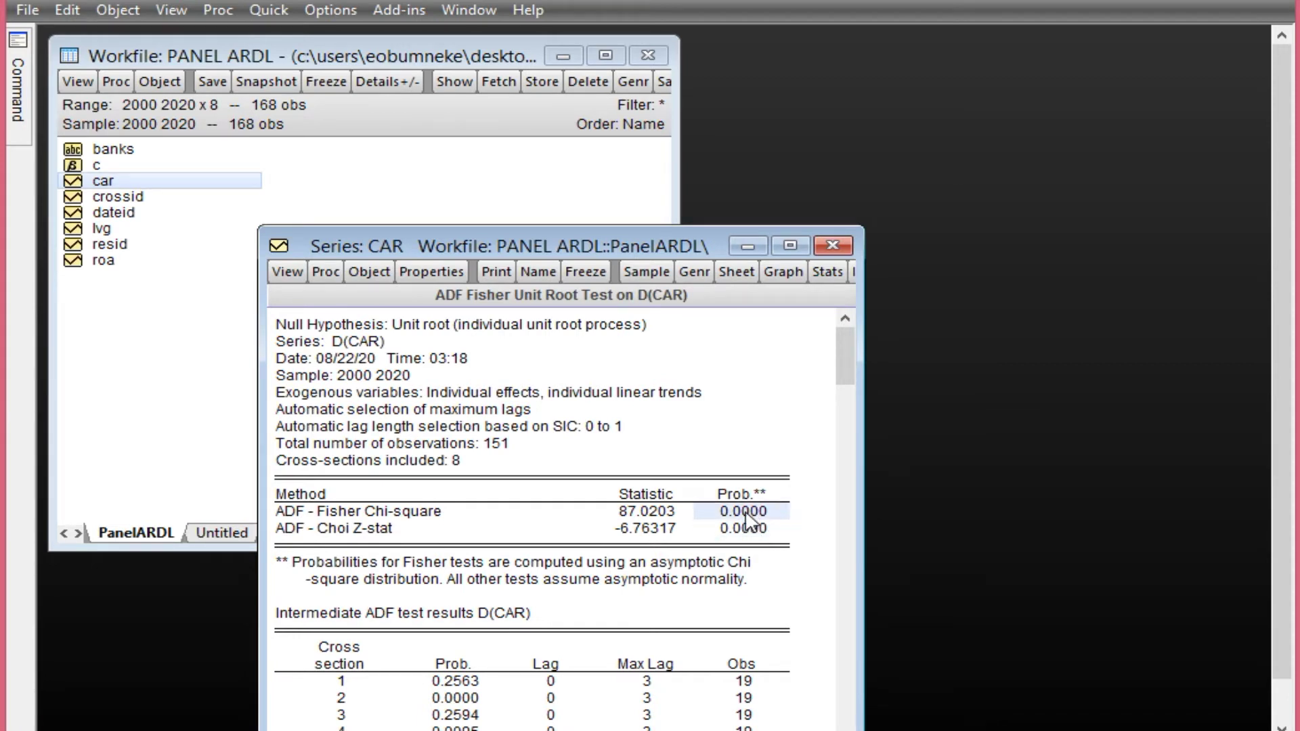
left_click(755, 530)
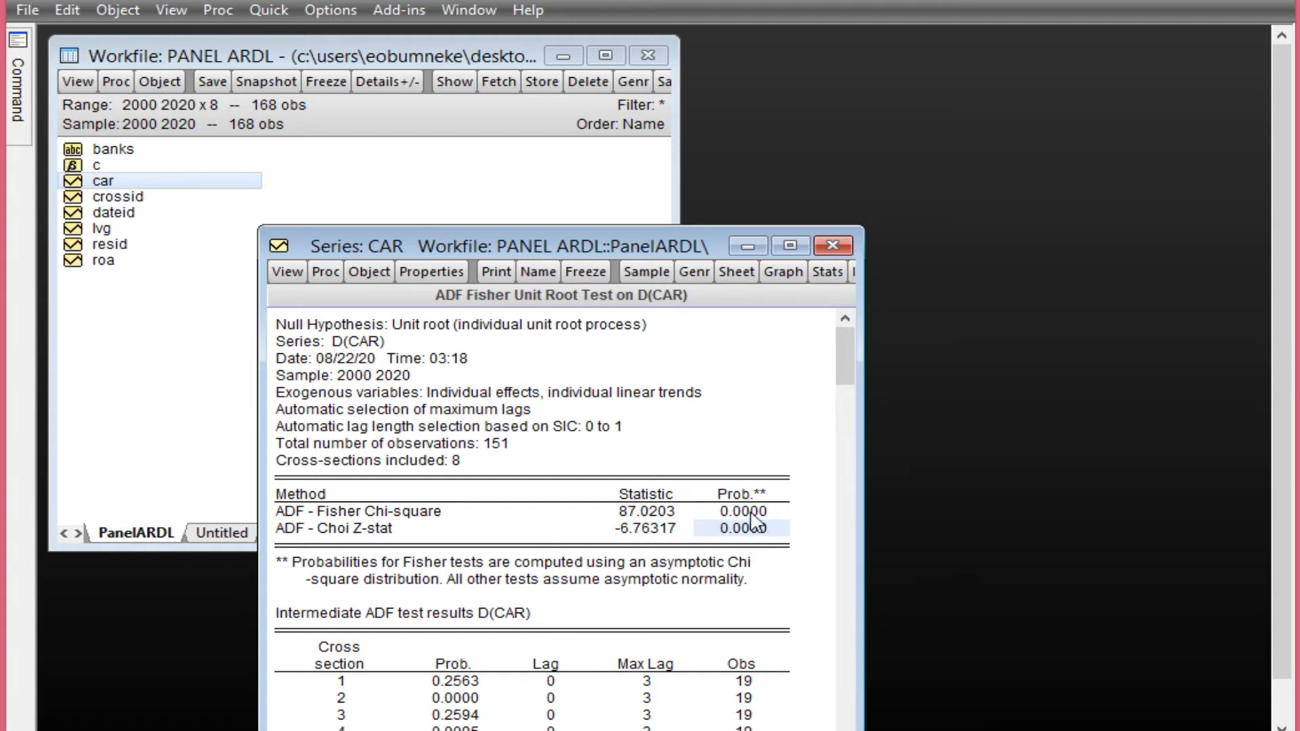
left_click(750, 516)
left_click(748, 532)
left_click(745, 512)
left_click(749, 529)
left_click(833, 245)
left_click(202, 279)
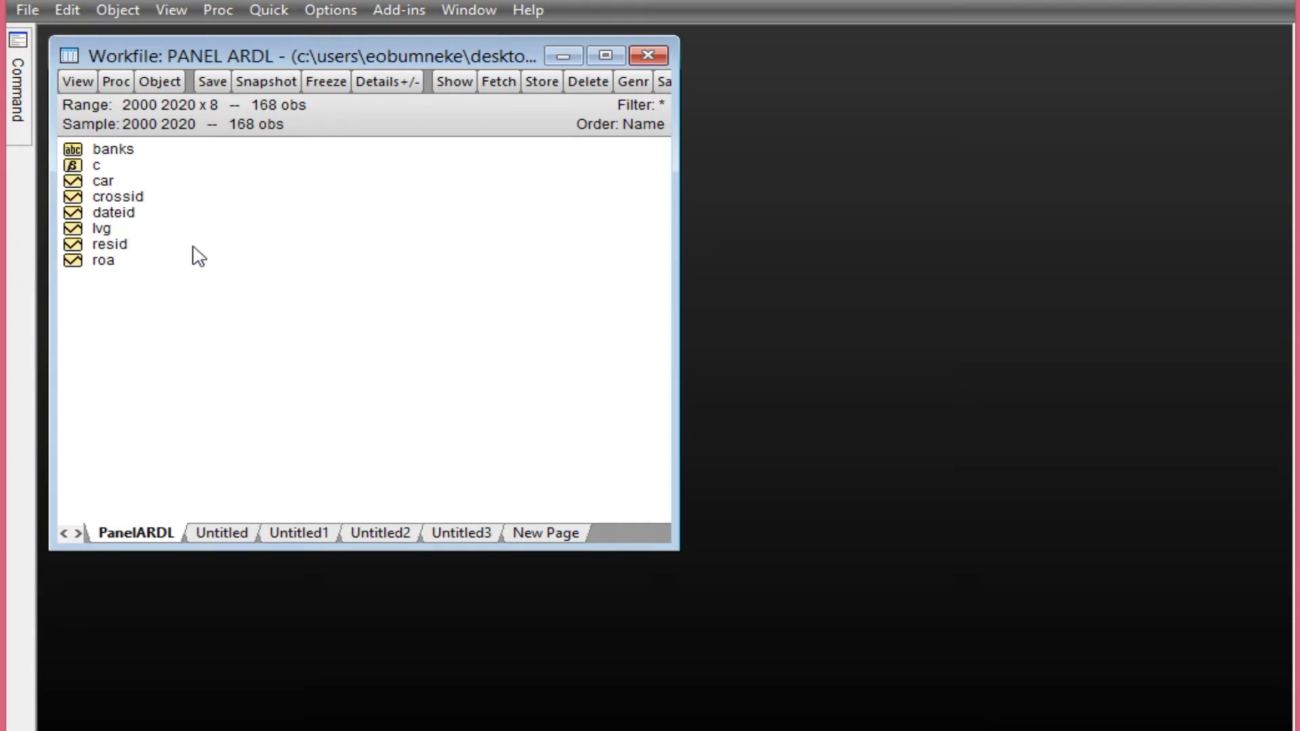
left_click(270, 14)
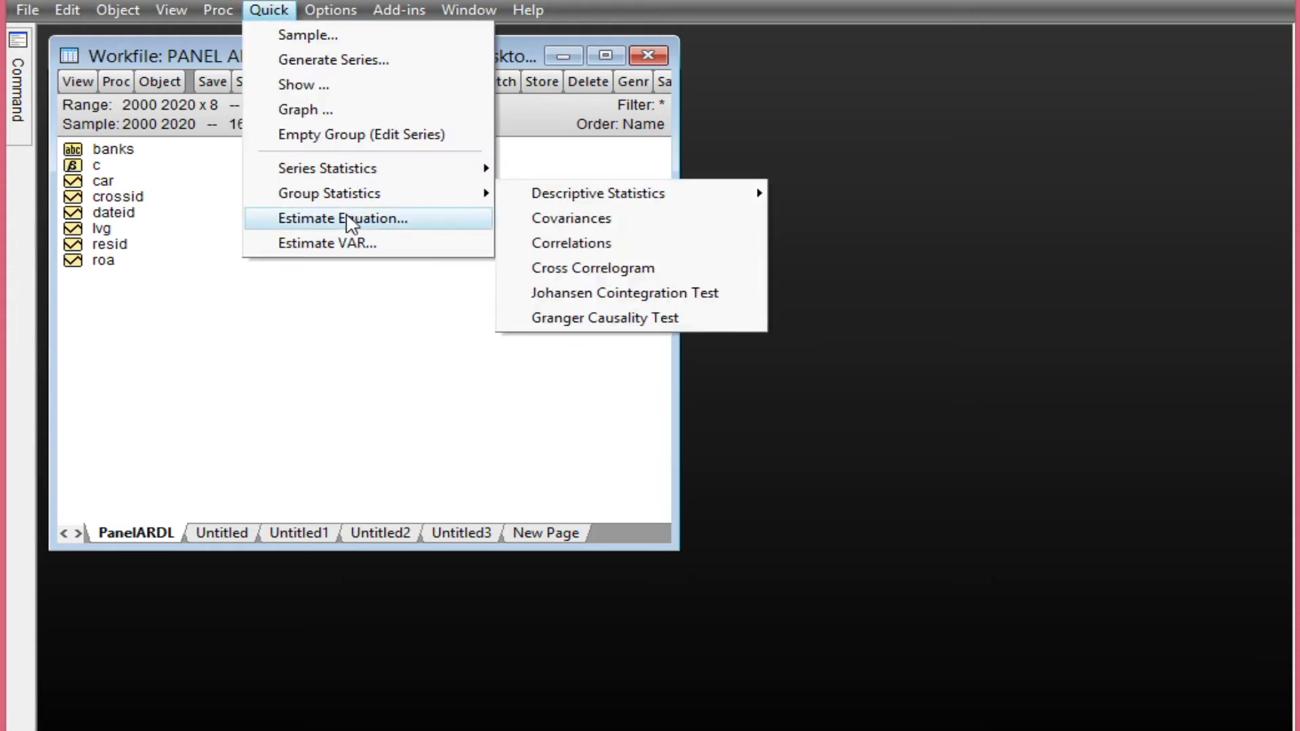
left_click(343, 217)
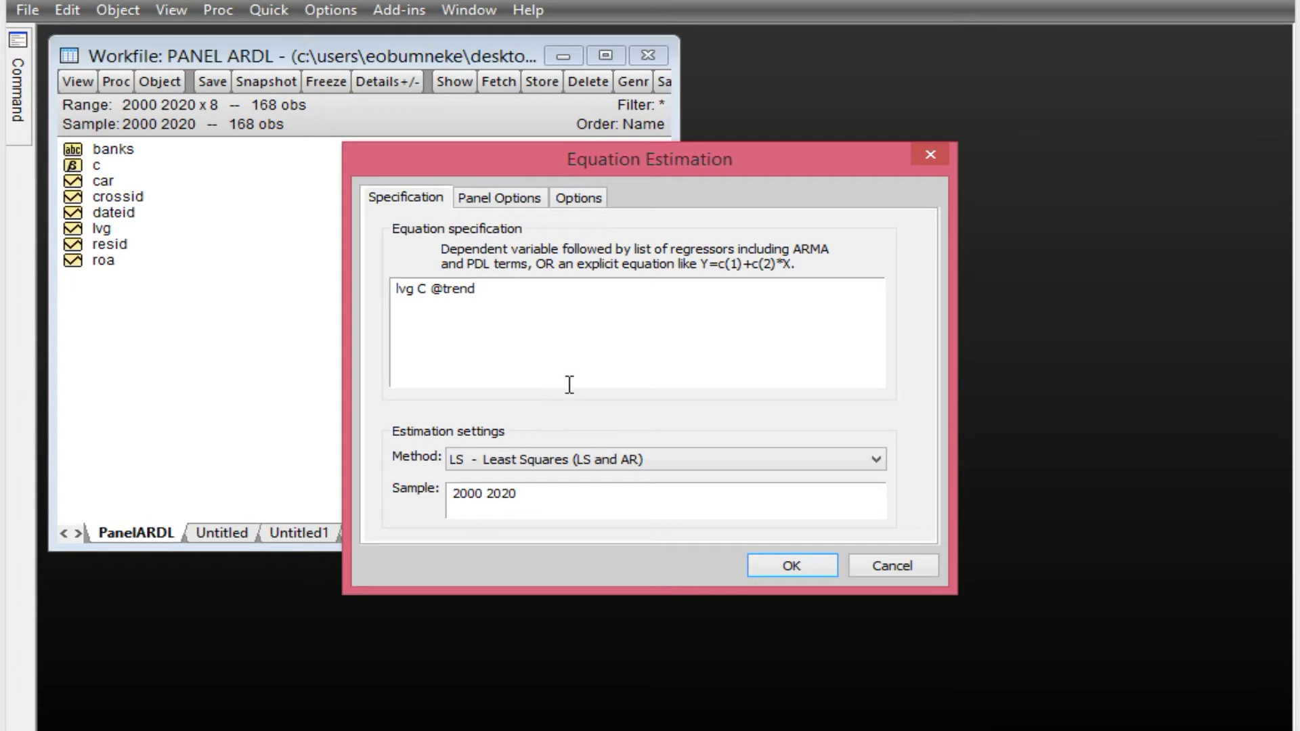
left_click(767, 565)
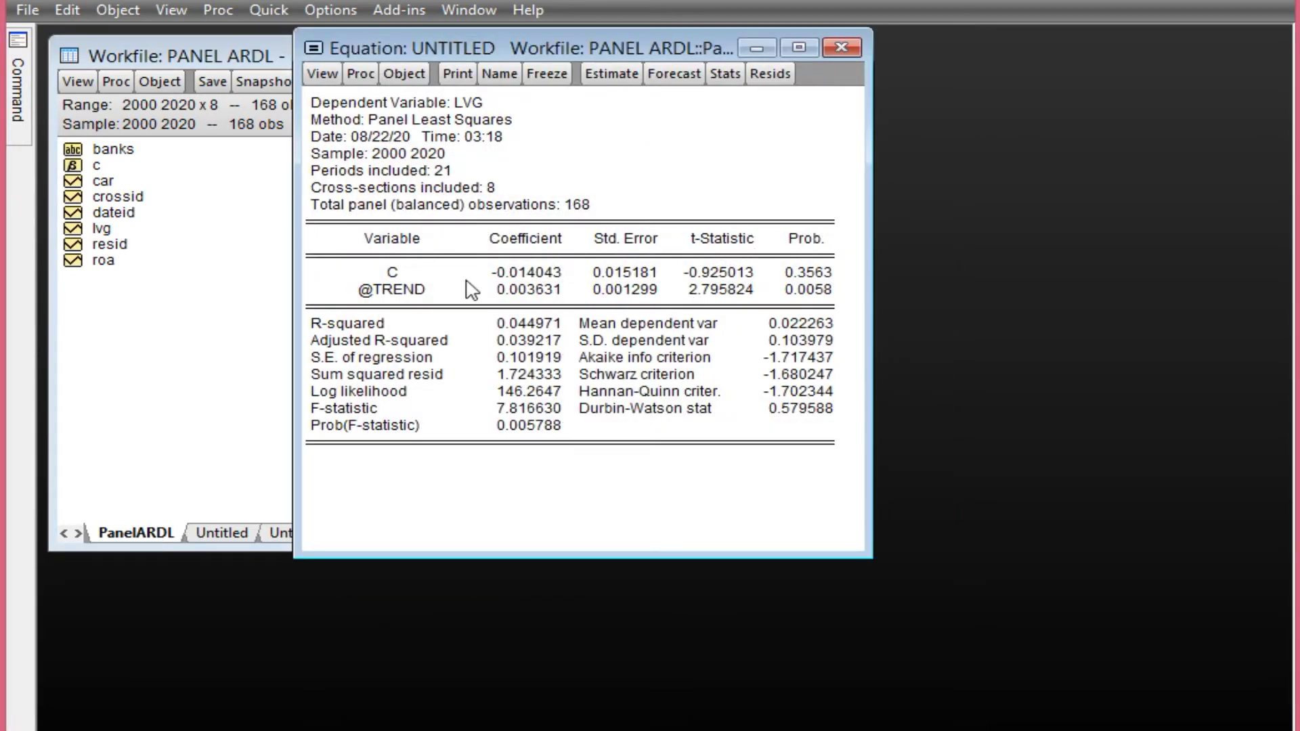
left_click(405, 276)
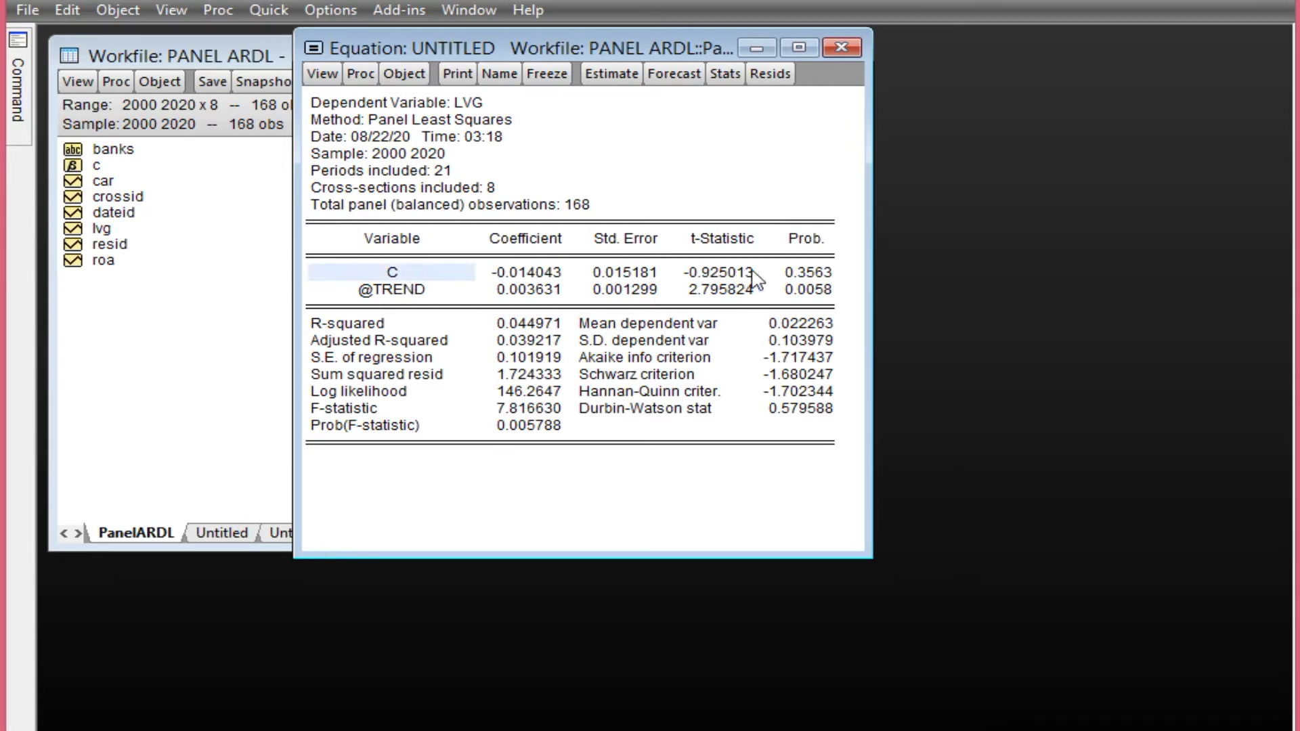
left_click(788, 273)
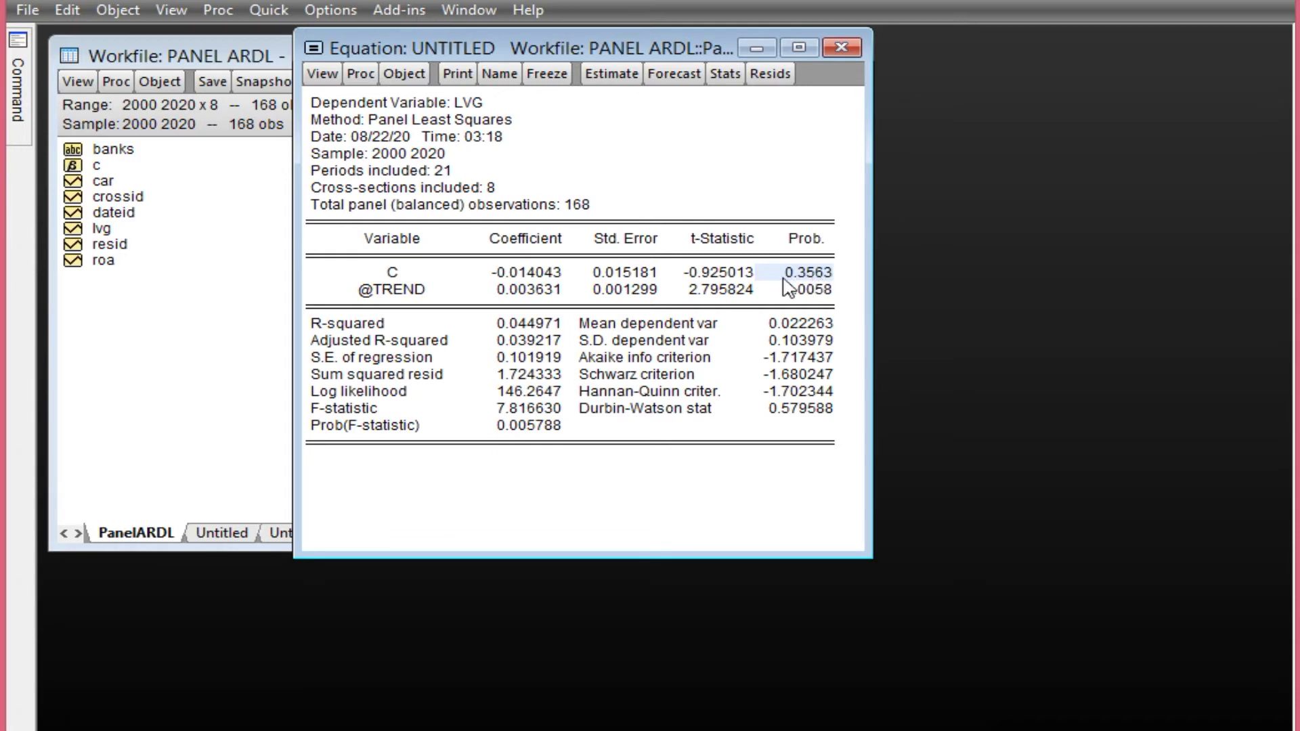
left_click(420, 291)
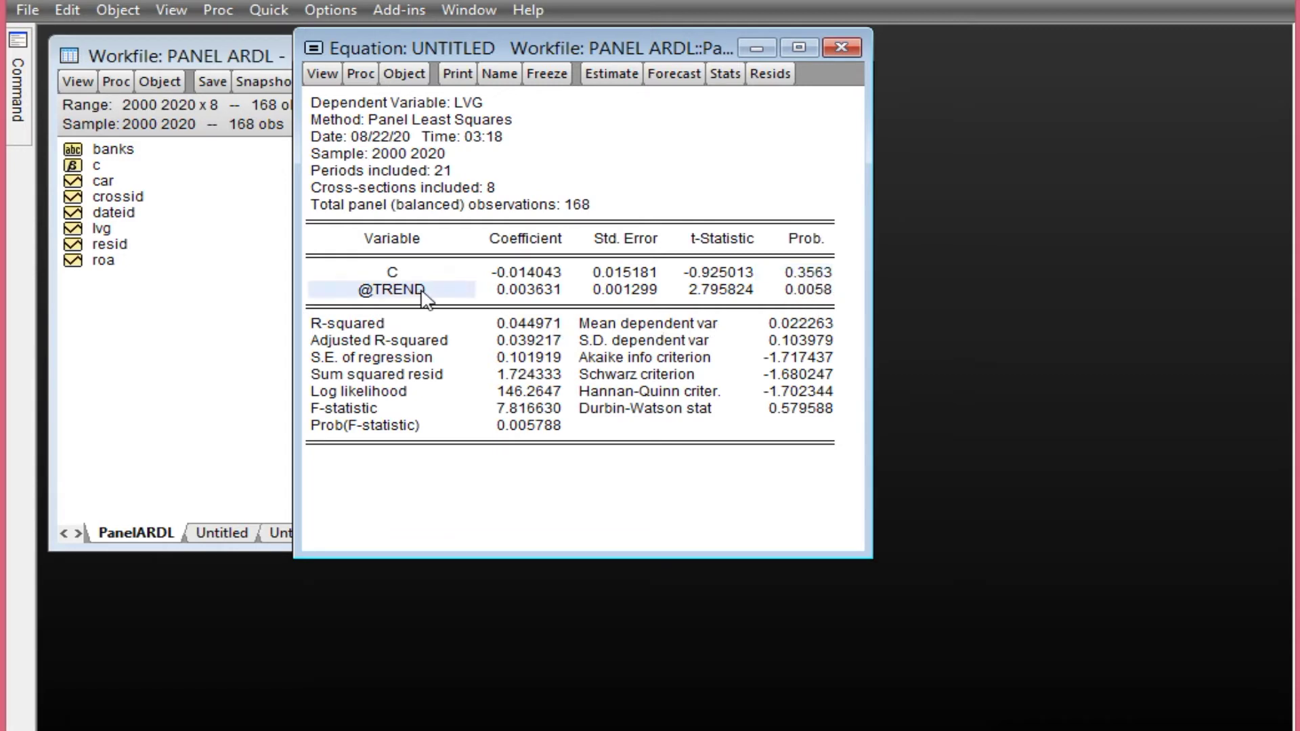
left_click(794, 291)
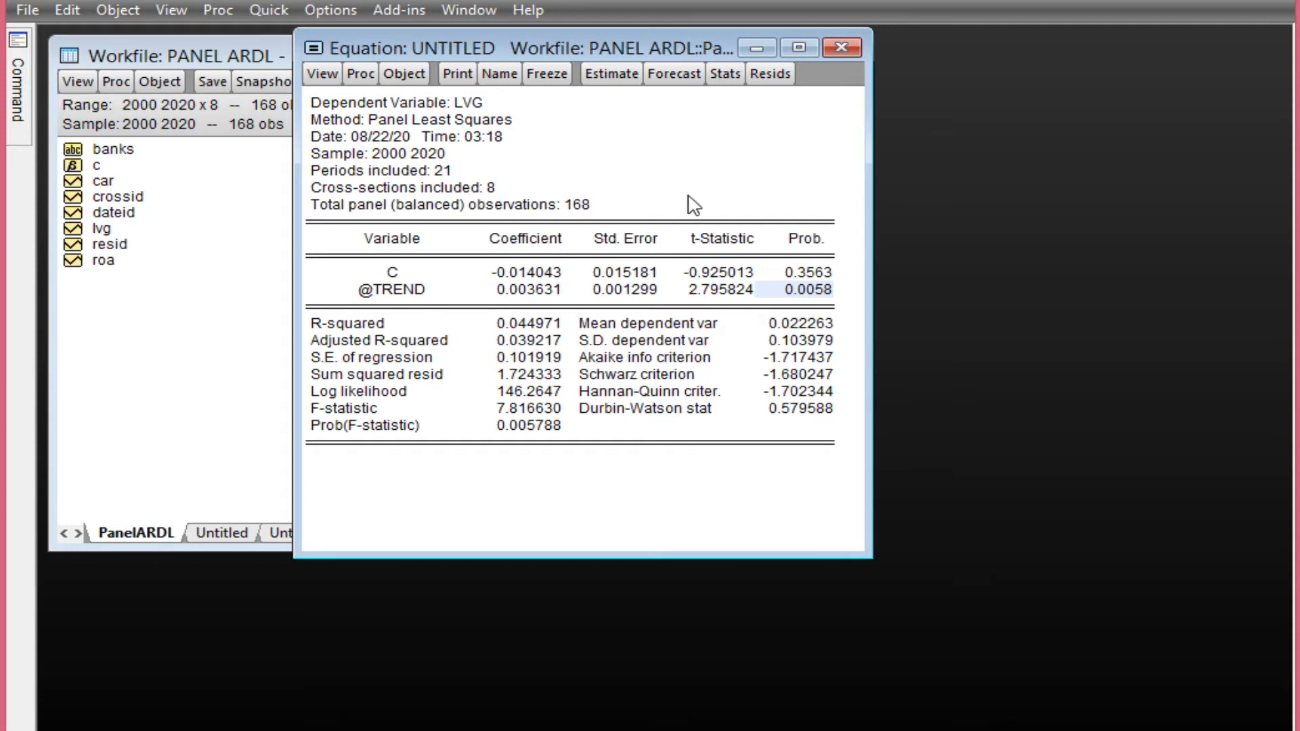
left_click(798, 275)
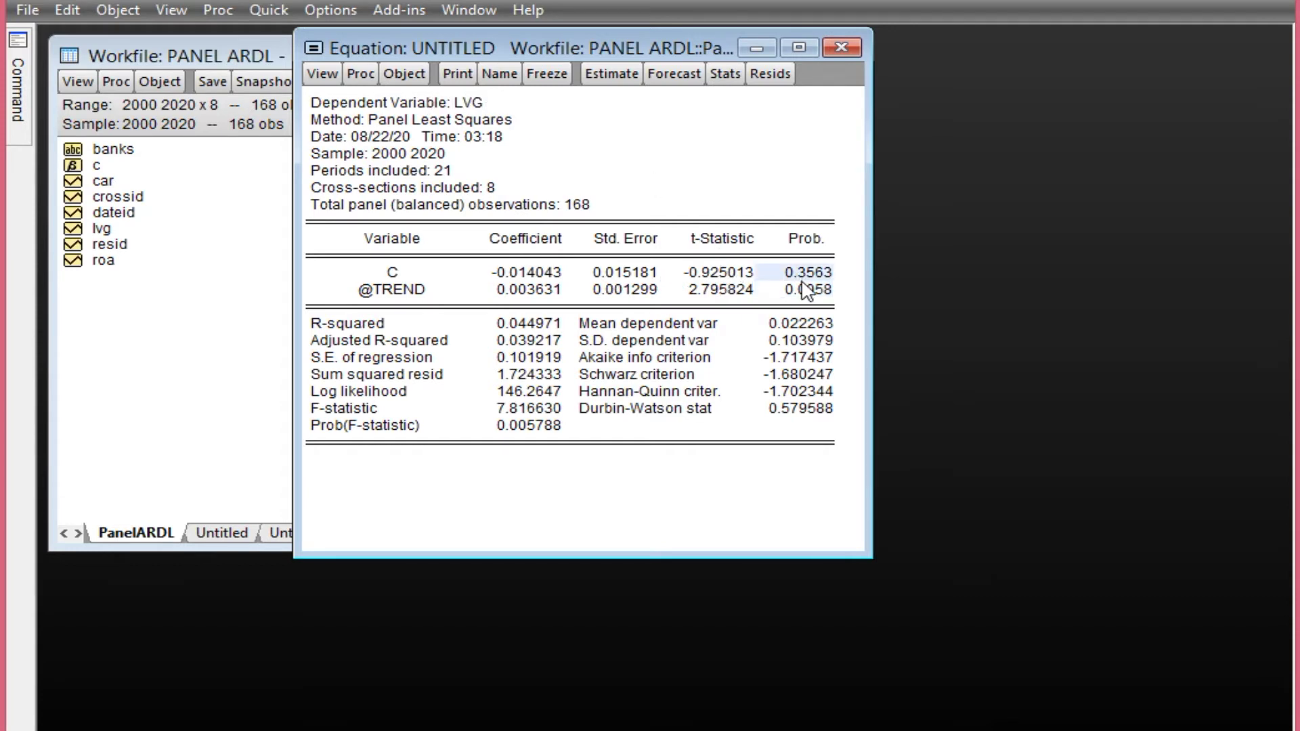
left_click(842, 47)
left_click(589, 413)
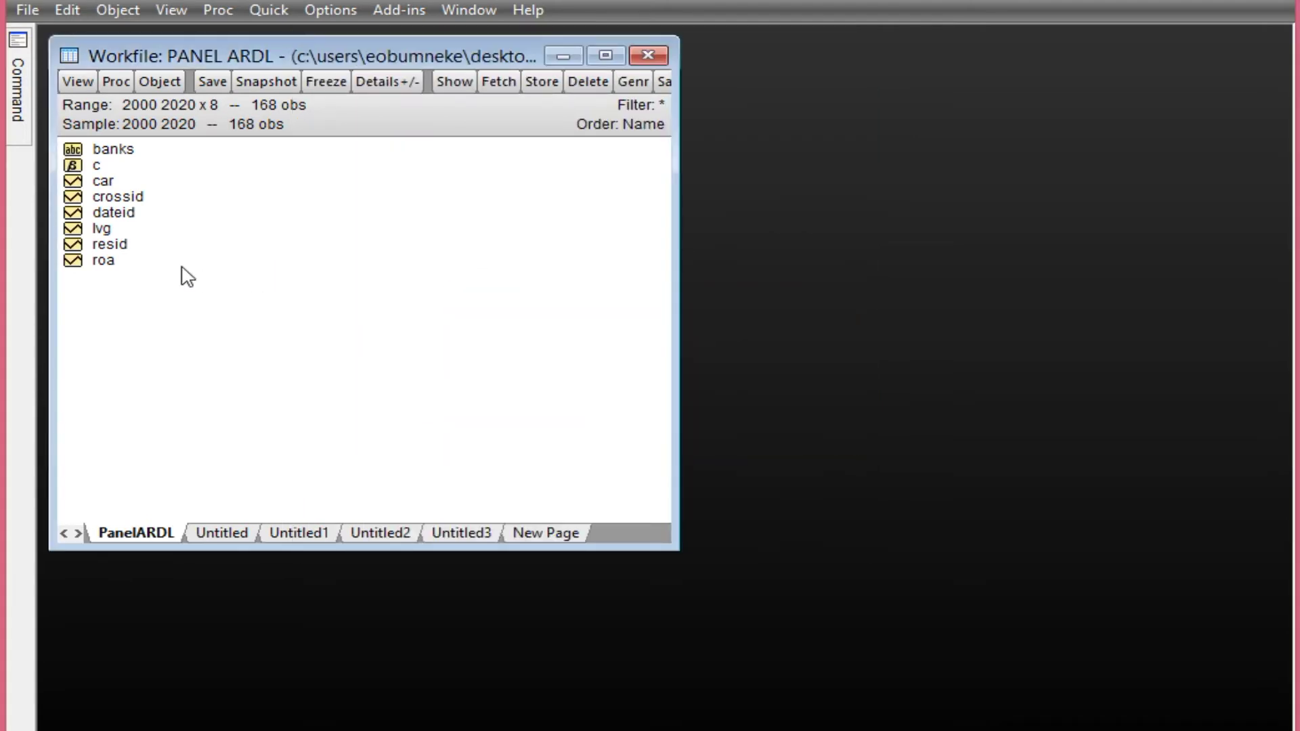
Run the Individual root - Fisher - ADF panel unit root test on lvg at level with individual intercept and trend
double_click(116, 229)
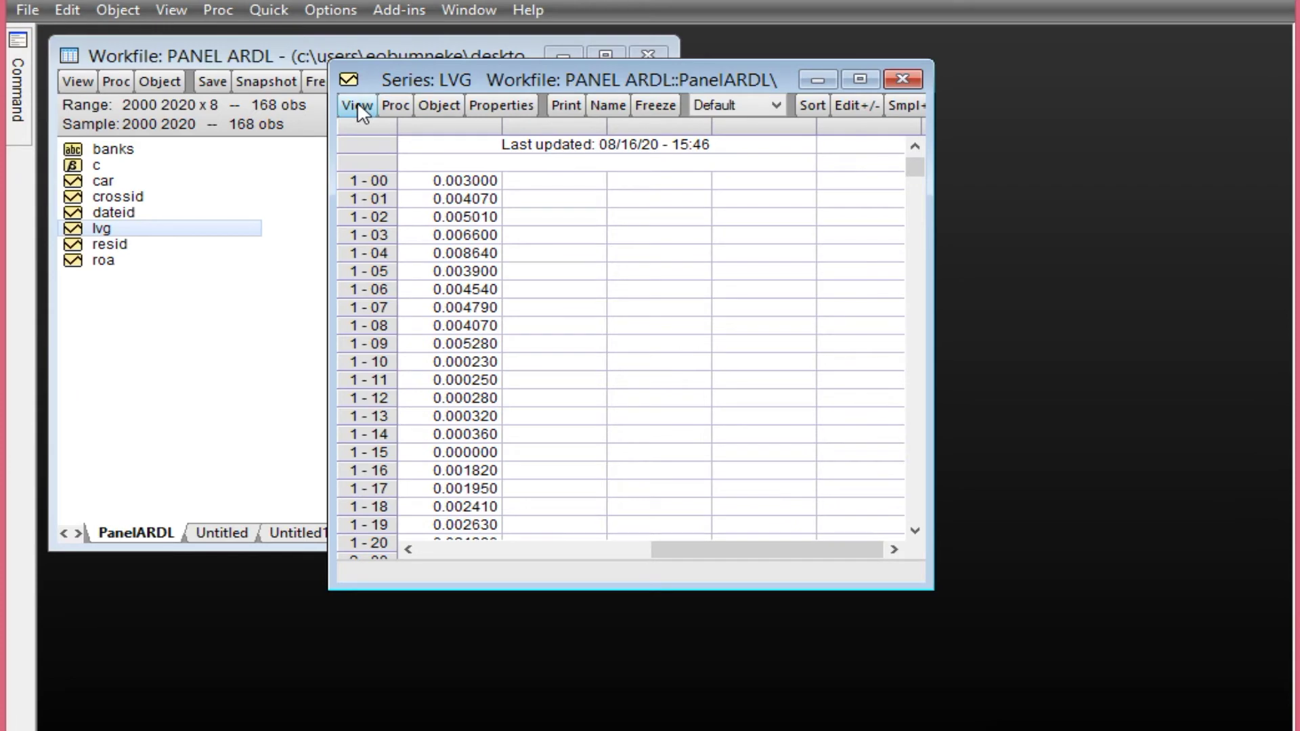
left_click(357, 106)
left_click(432, 348)
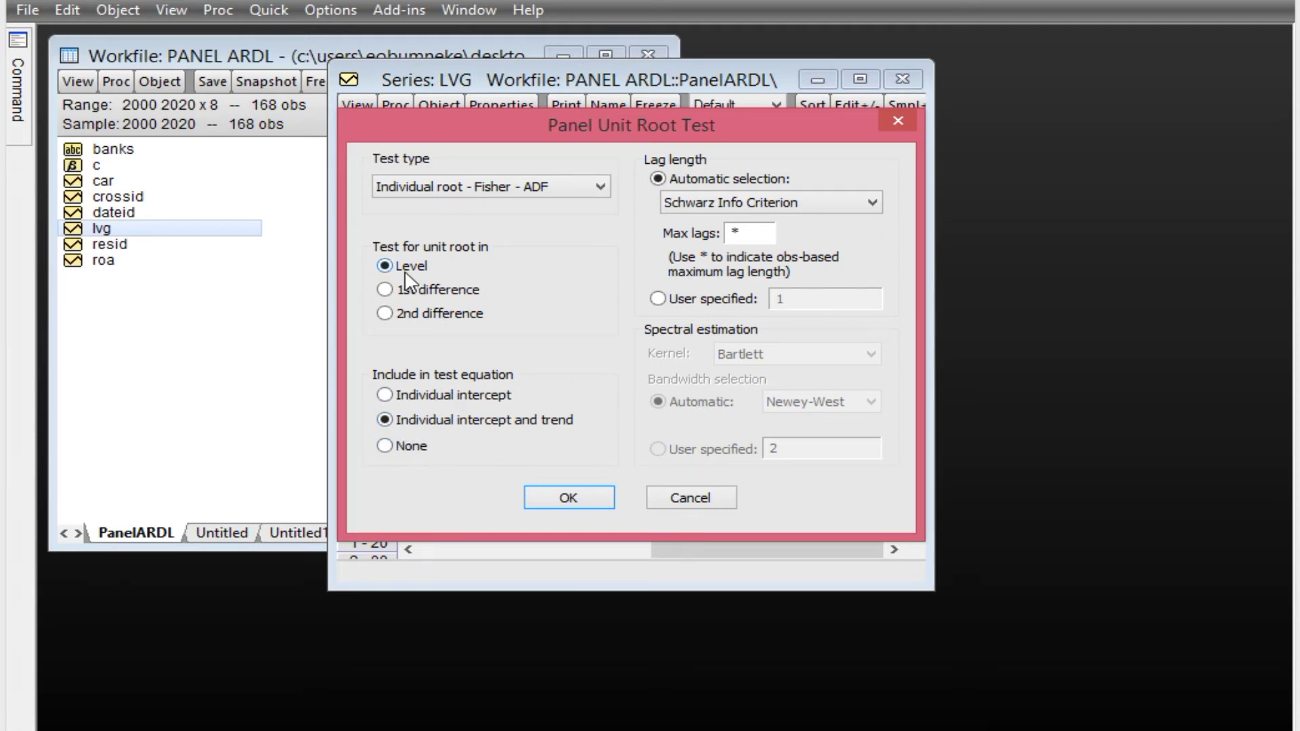
left_click(569, 500)
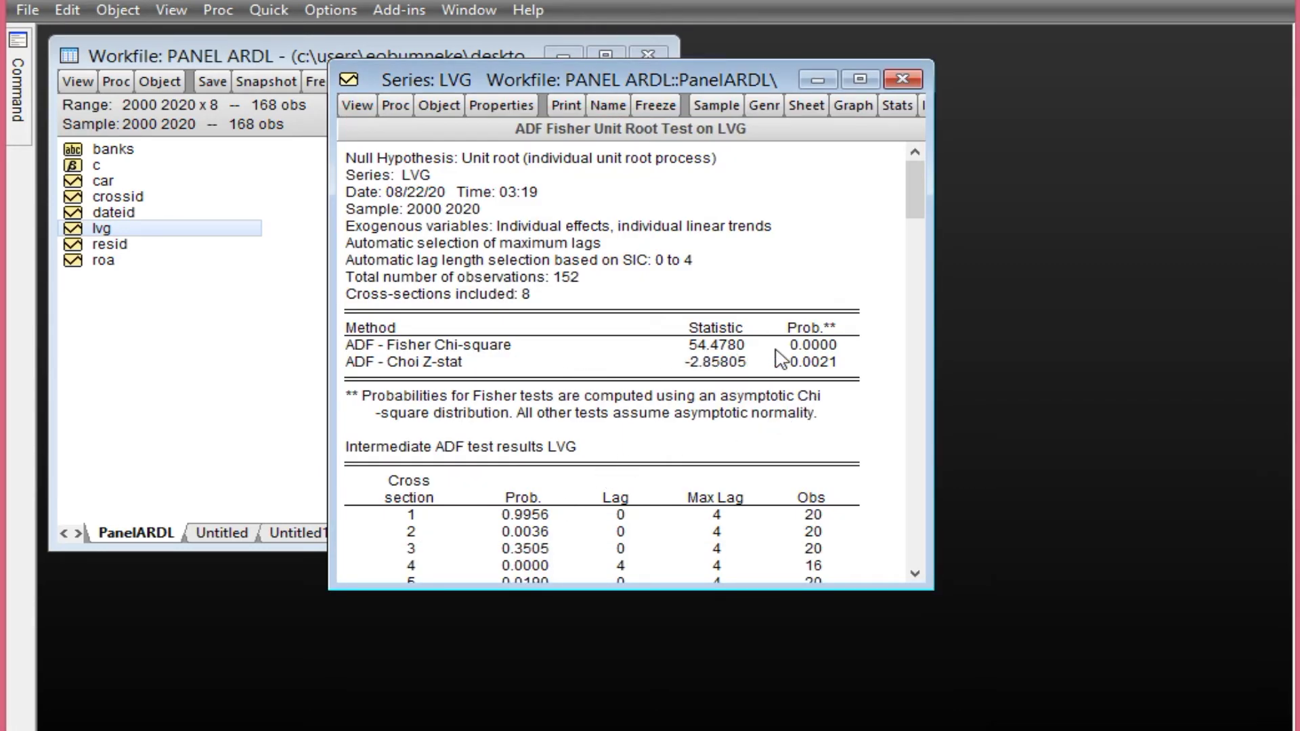
Examine the Fisher Chi-square and Choi Z-stat probabilities of the level test on lvg, and close the series
left_click(813, 349)
left_click(816, 361)
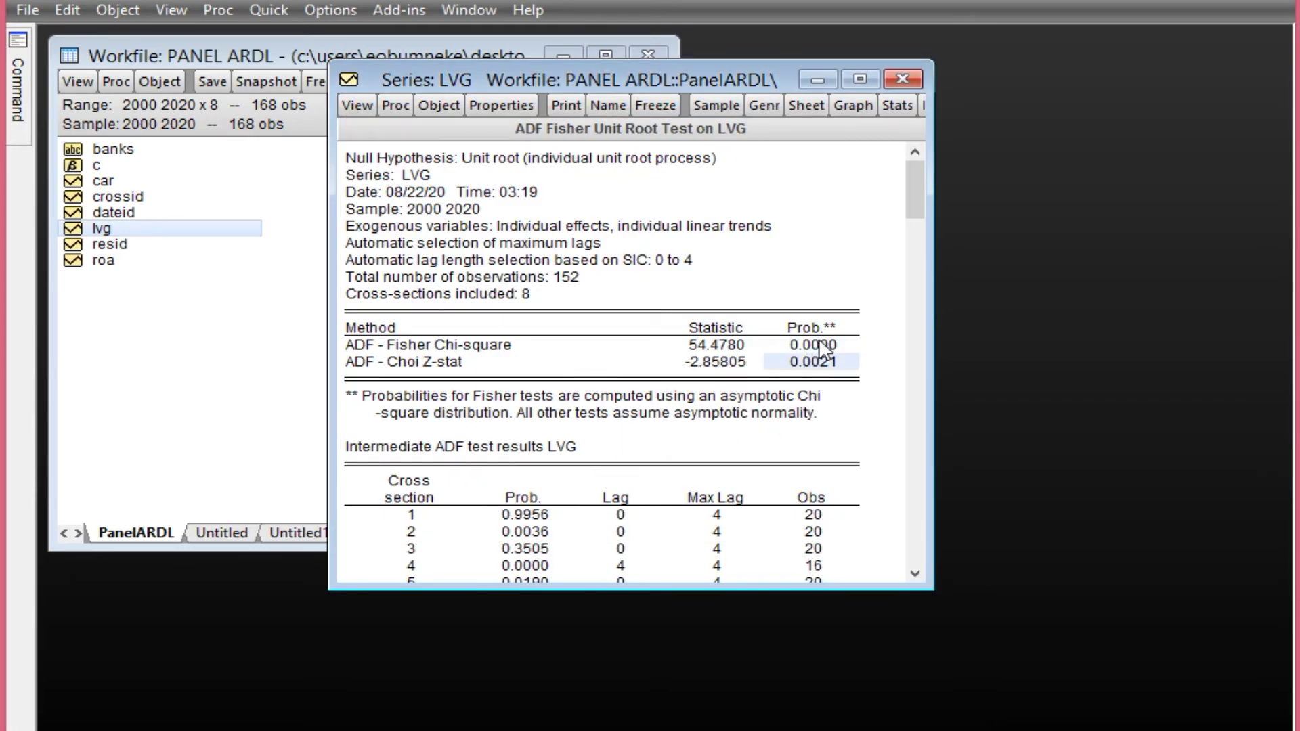
left_click(822, 347)
left_click(817, 364)
left_click(826, 347)
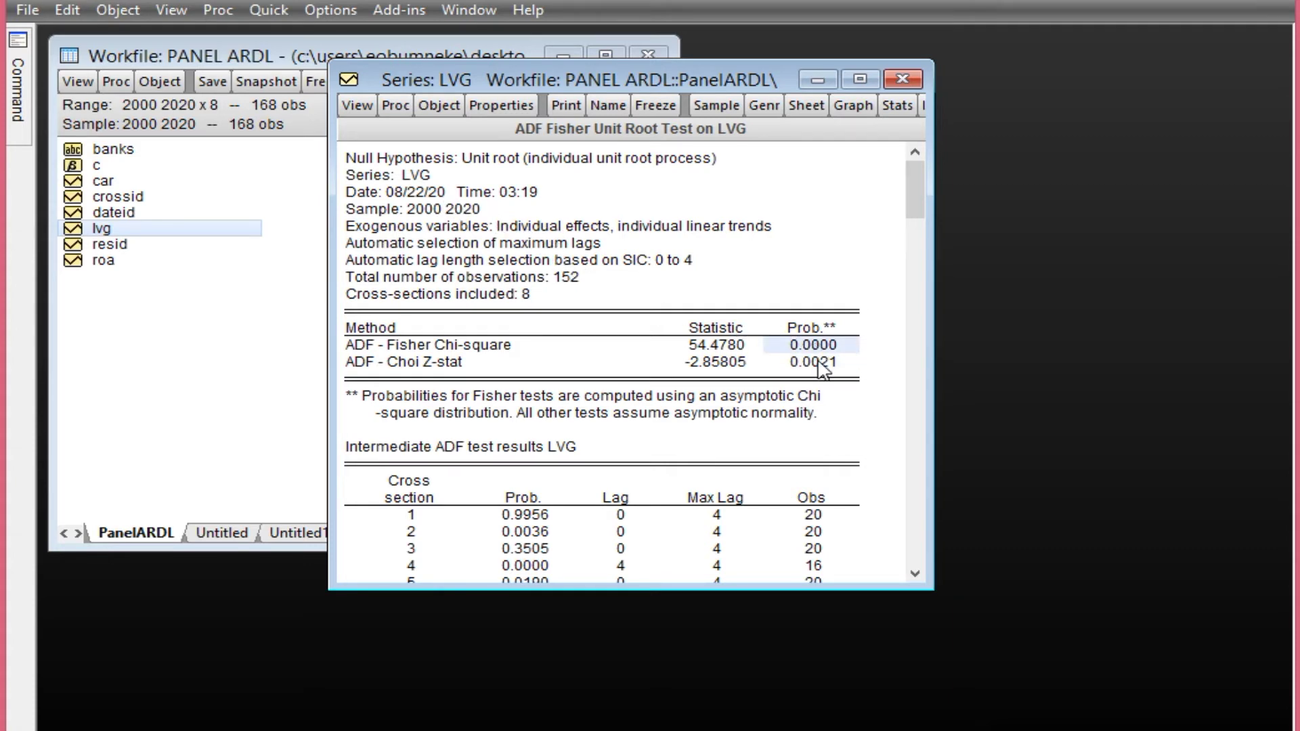
left_click(823, 362)
left_click(819, 346)
left_click(823, 362)
left_click(809, 344)
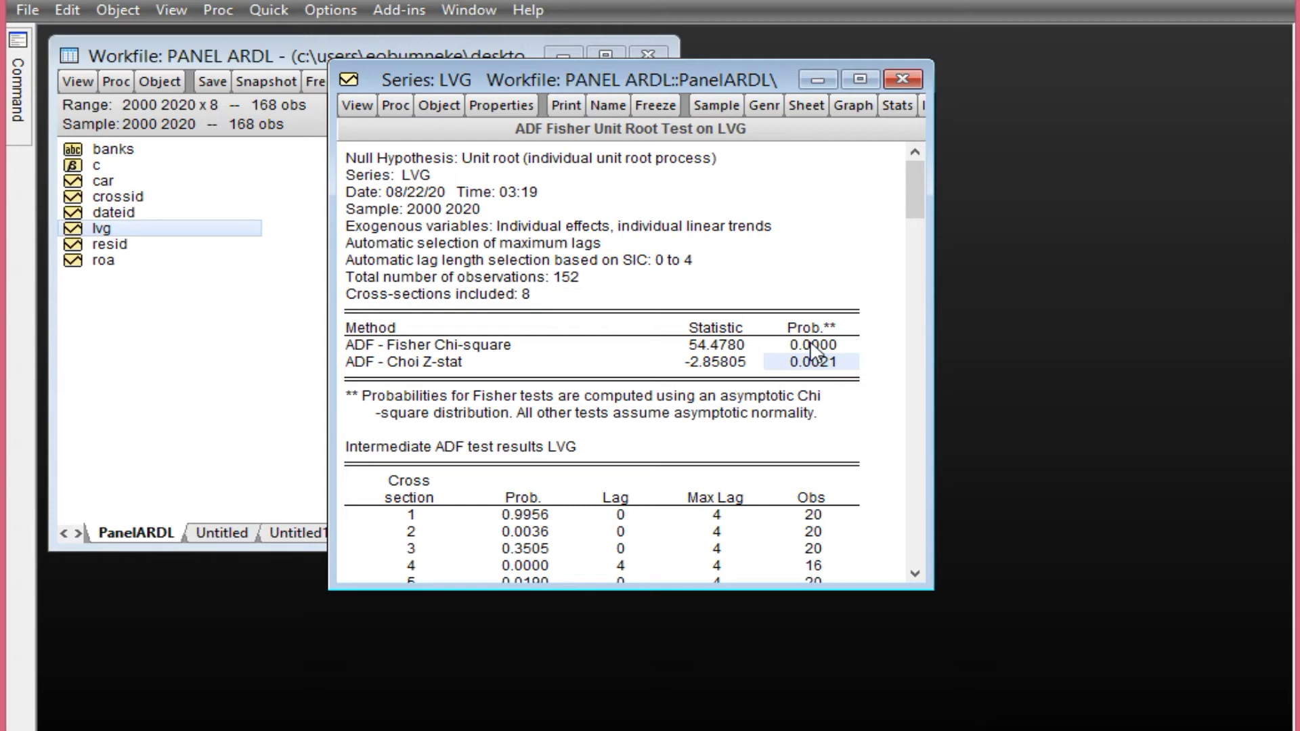
left_click(814, 363)
left_click(904, 82)
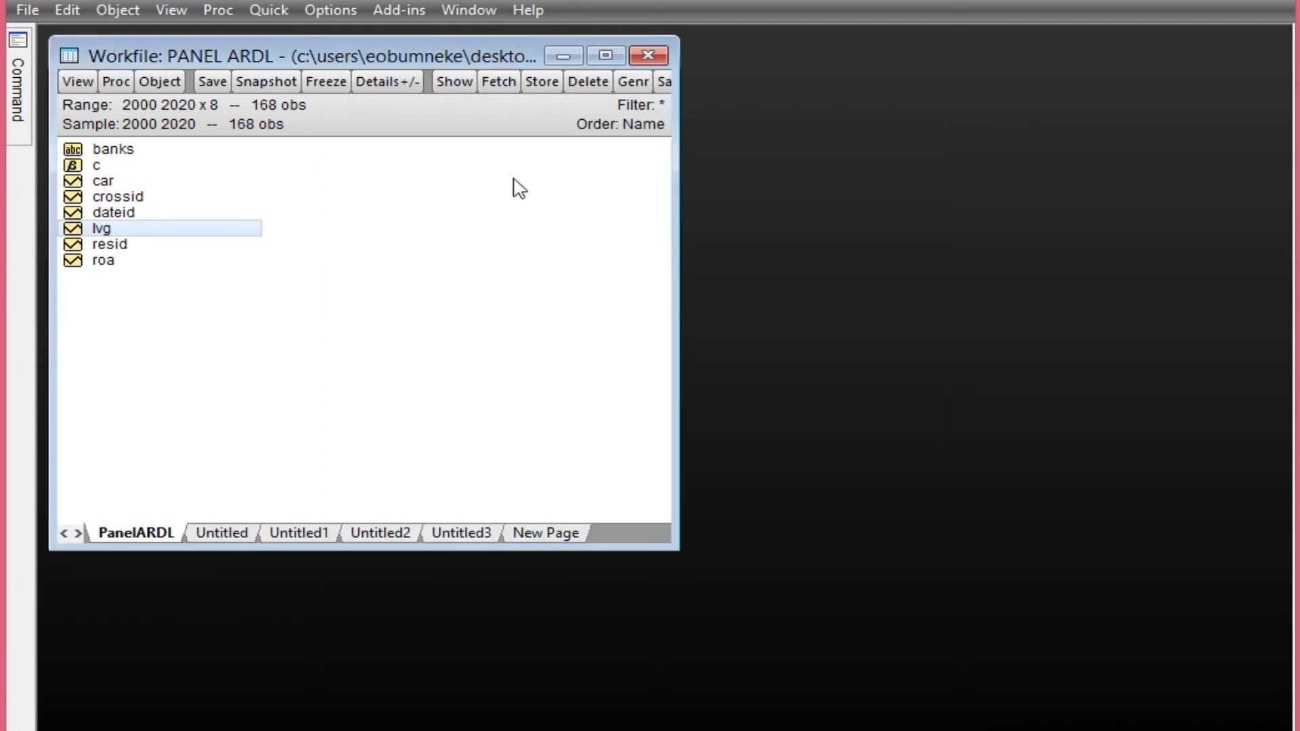
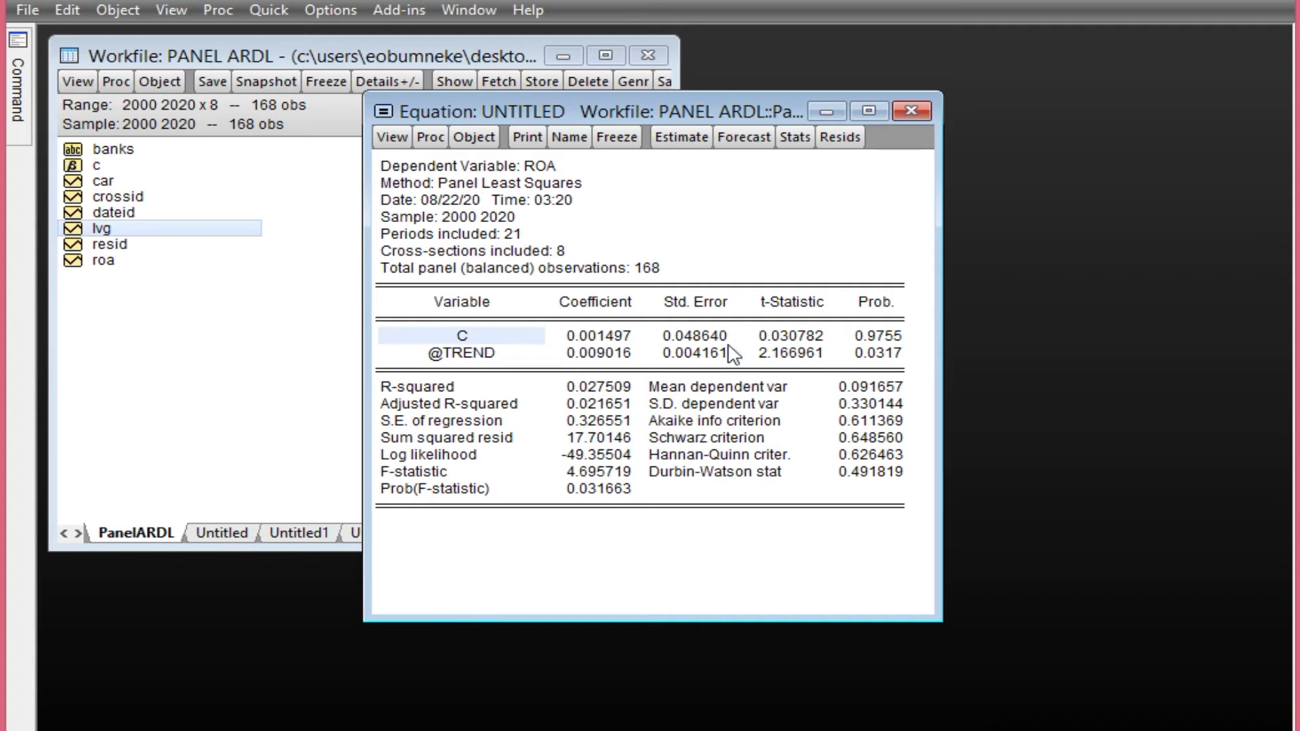
left_click(874, 337)
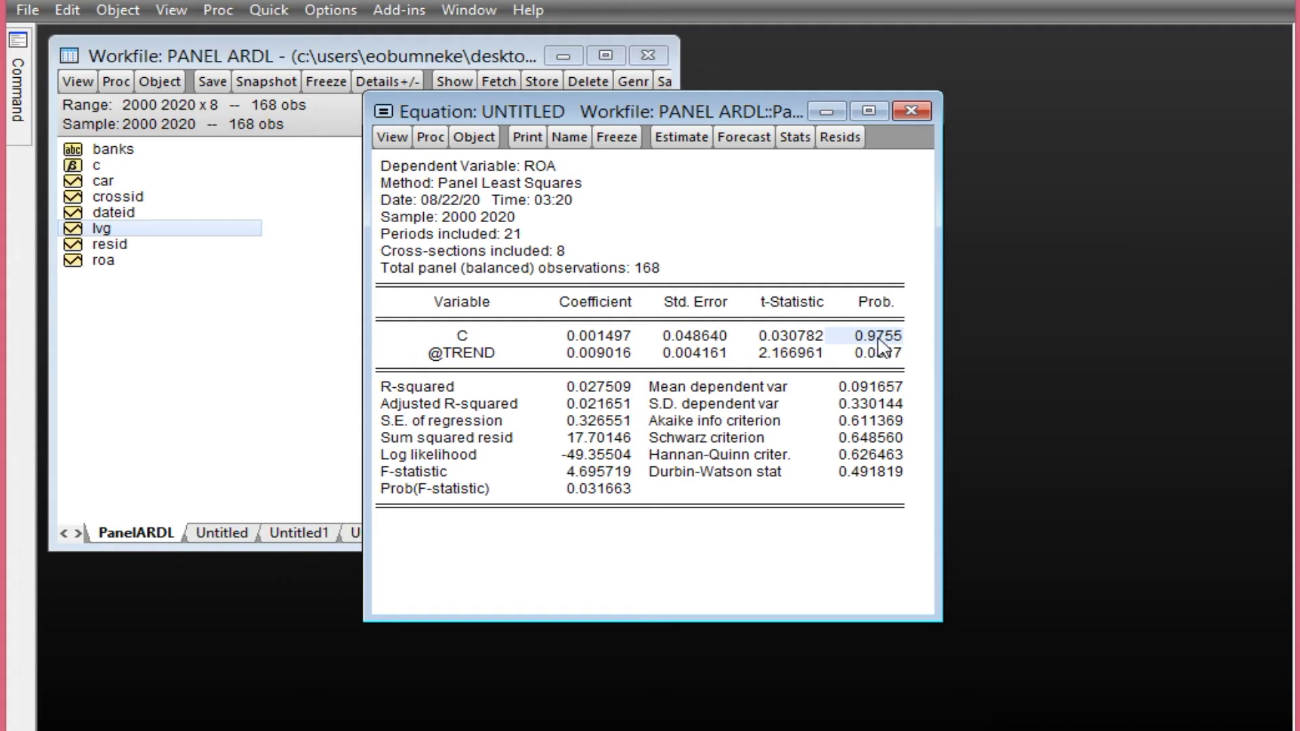
left_click(496, 354)
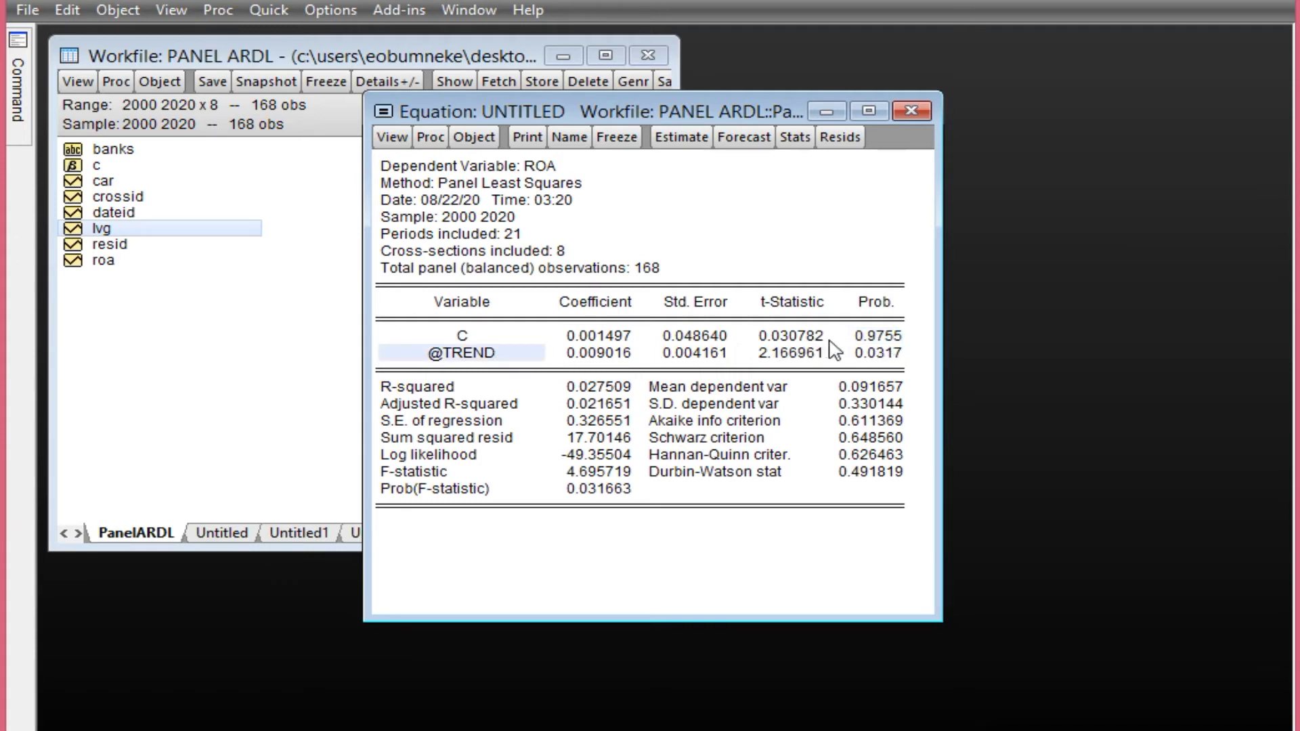
left_click(862, 353)
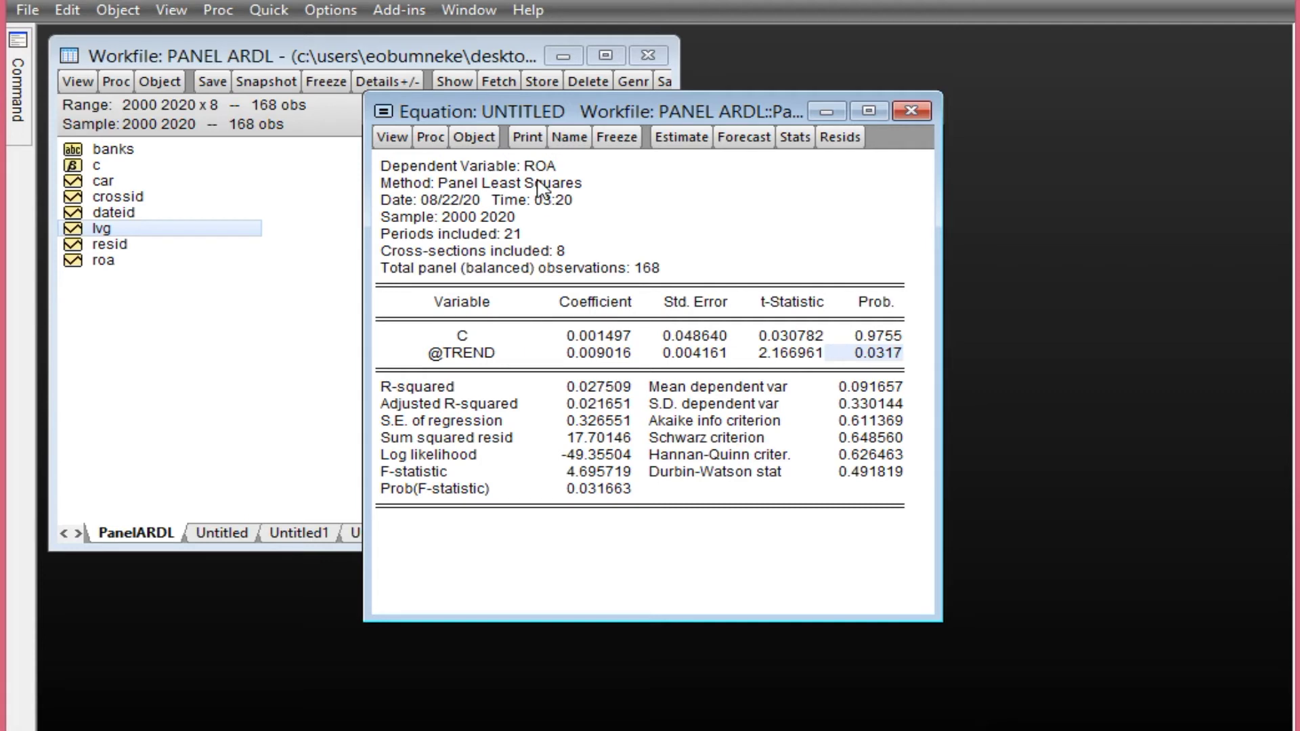
left_click(876, 336)
left_click(874, 353)
left_click(910, 111)
left_click(584, 422)
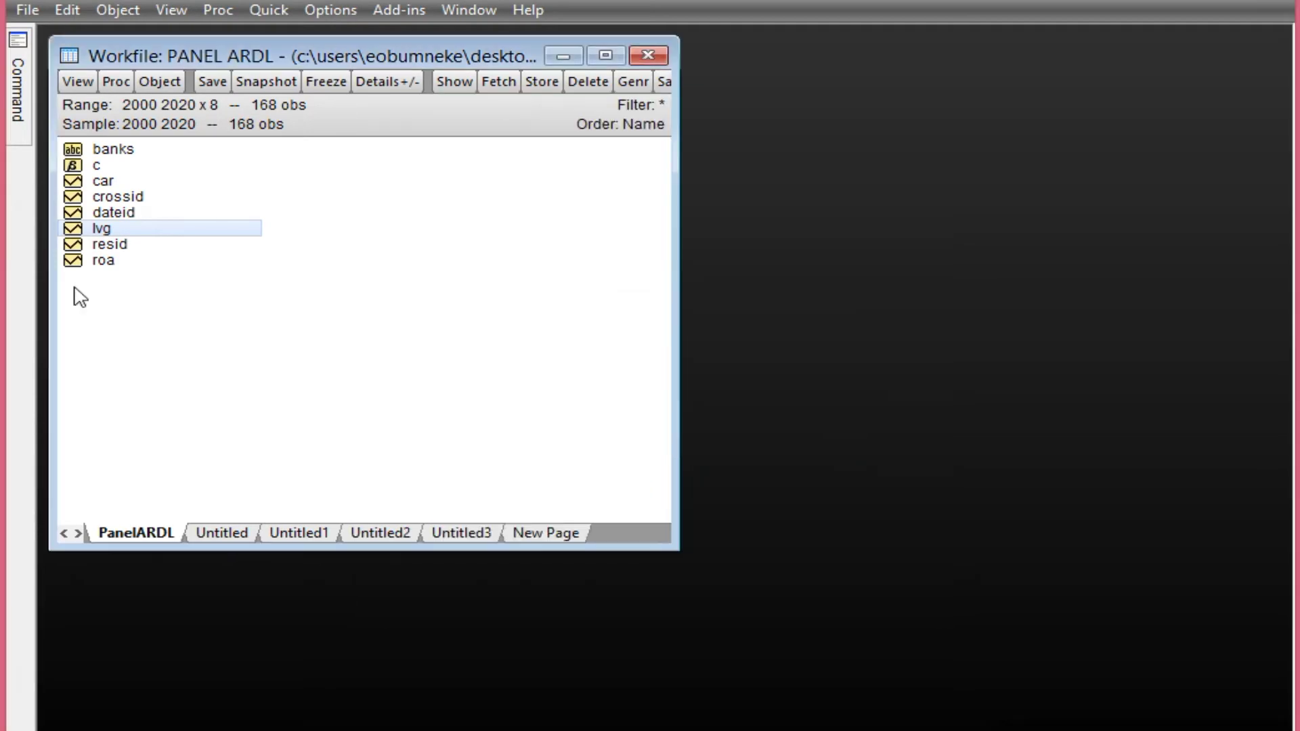
Run the Individual root - Fisher - ADF test on roa at level with individual intercept and trend, and check its probabilities
double_click(103, 264)
left_click(425, 167)
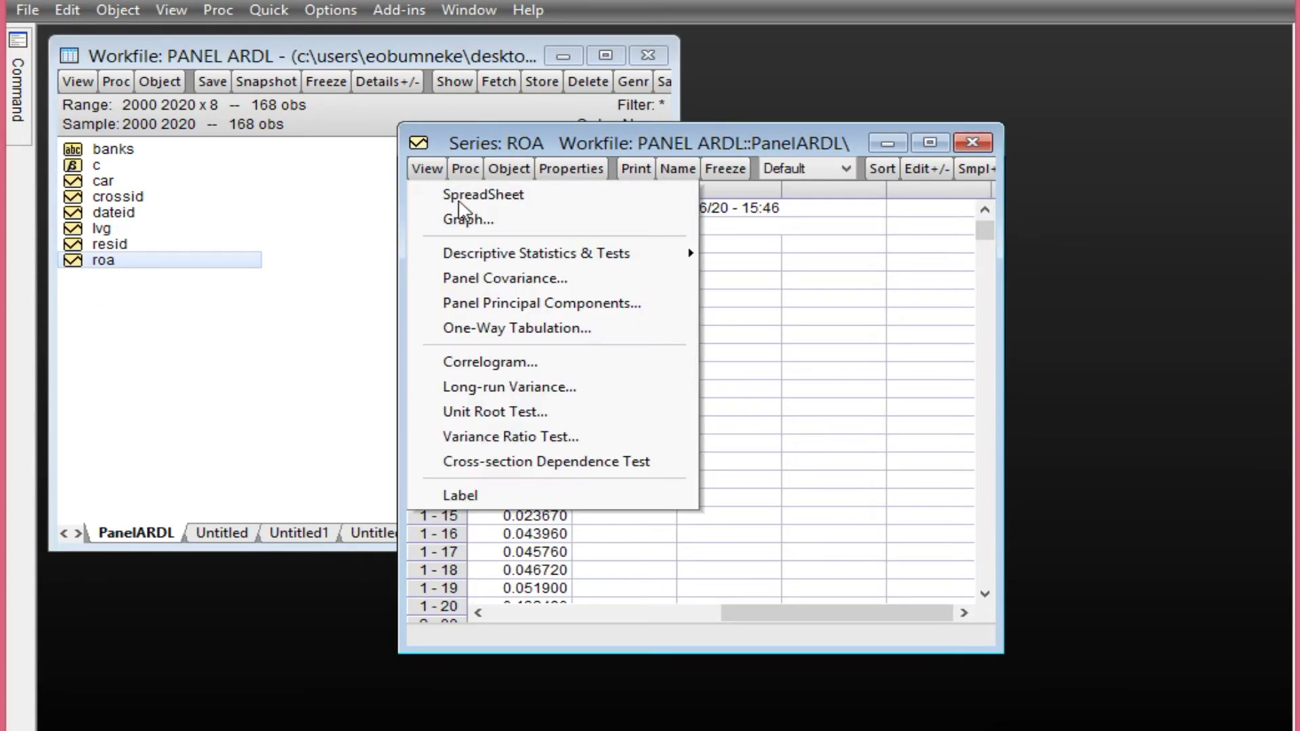
left_click(523, 411)
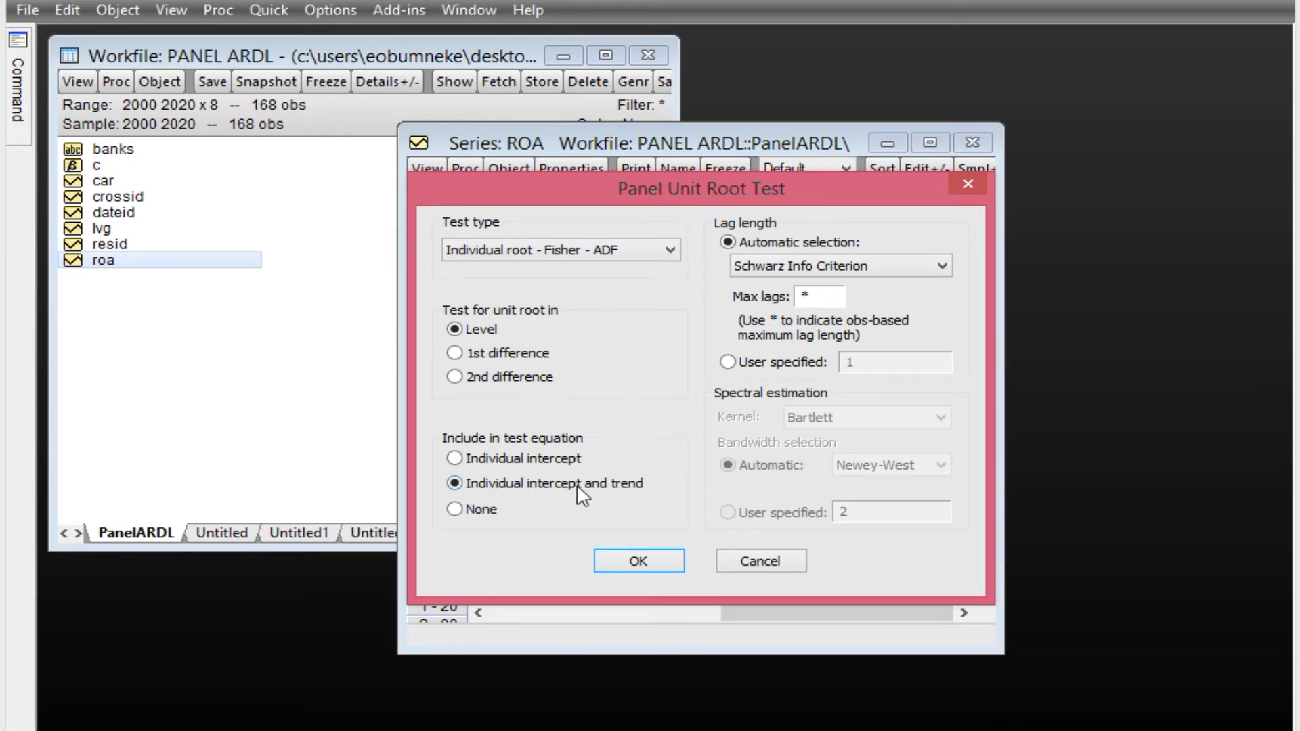
left_click(634, 559)
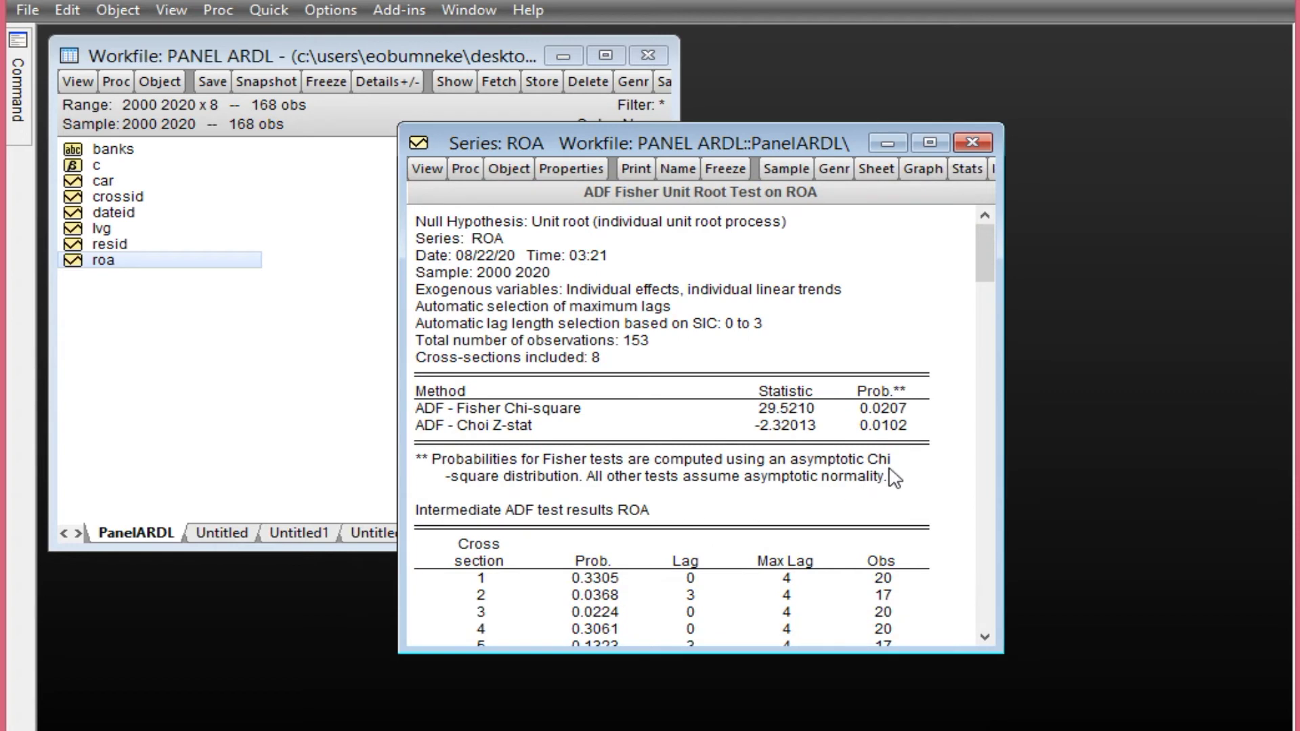
left_click(892, 413)
left_click(896, 437)
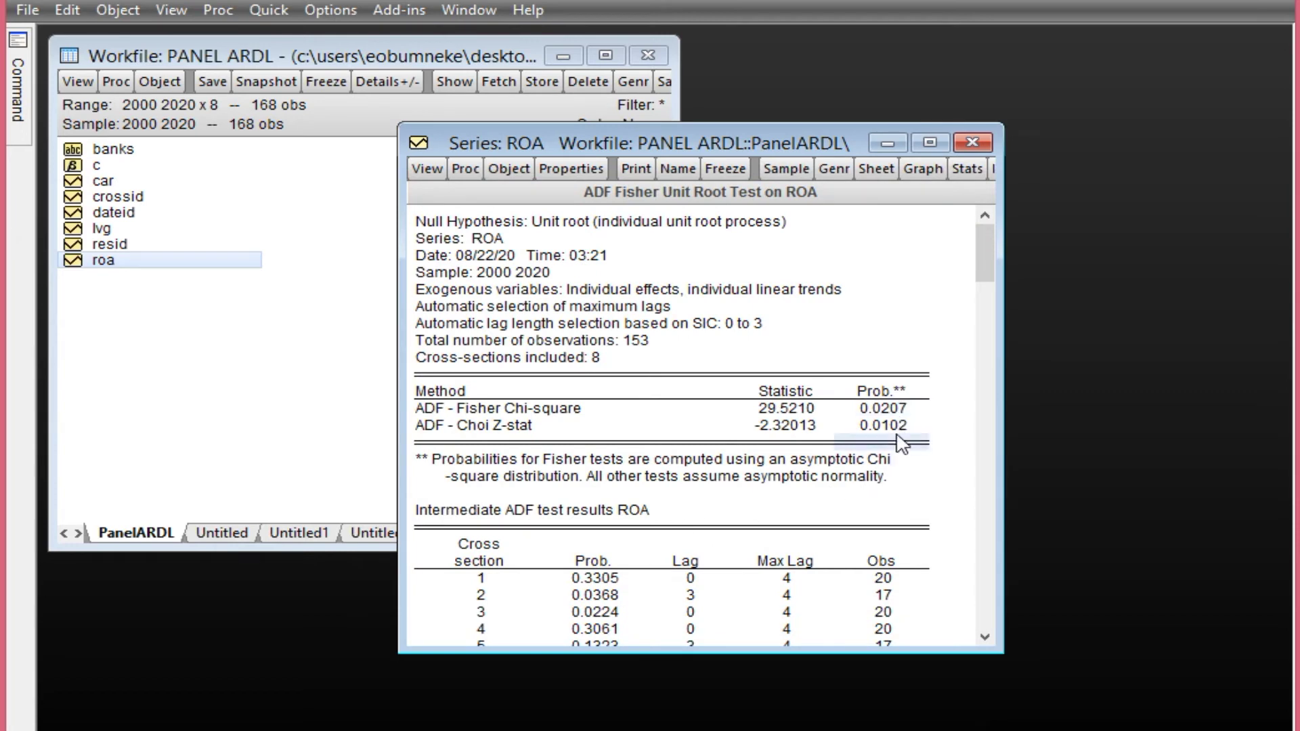
Compare the Fisher Chi-square and Choi Z-stat probabilities of the level unit root test on roa, and close the series
left_click(895, 427)
left_click(892, 410)
left_click(895, 428)
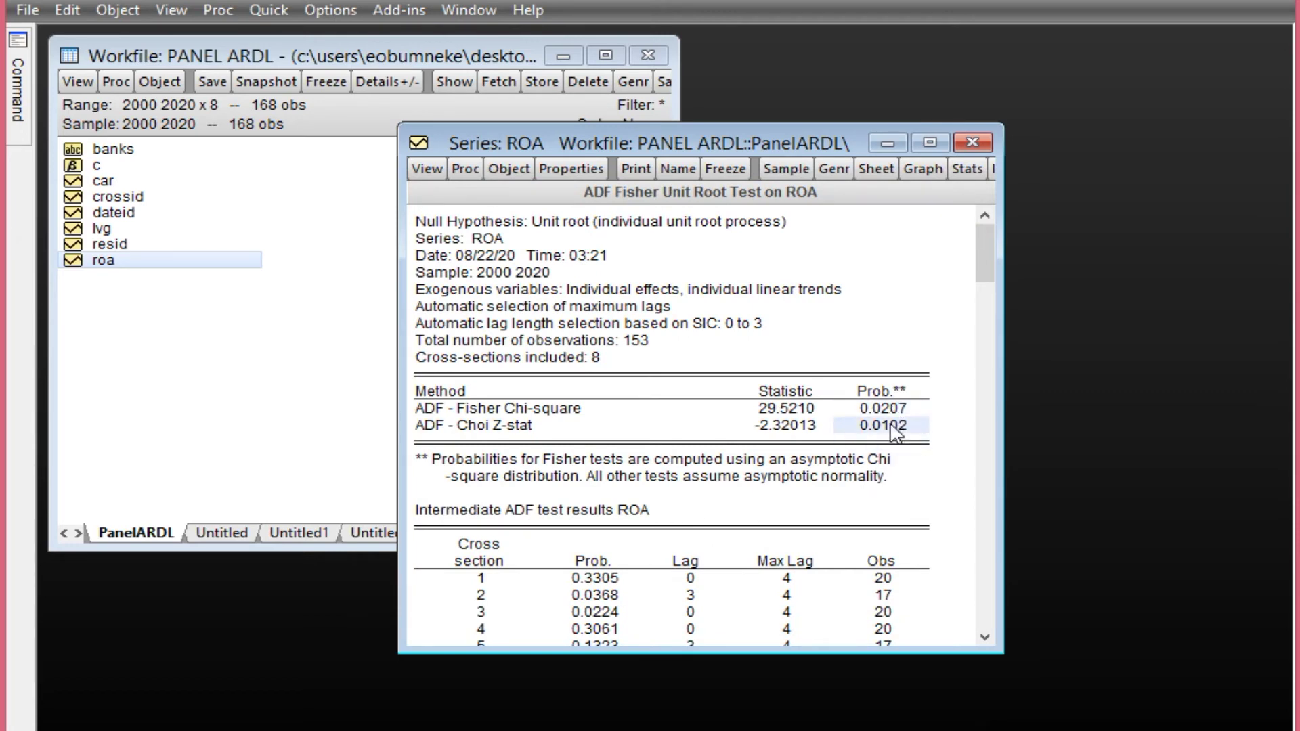
left_click(892, 410)
left_click(895, 426)
left_click(894, 409)
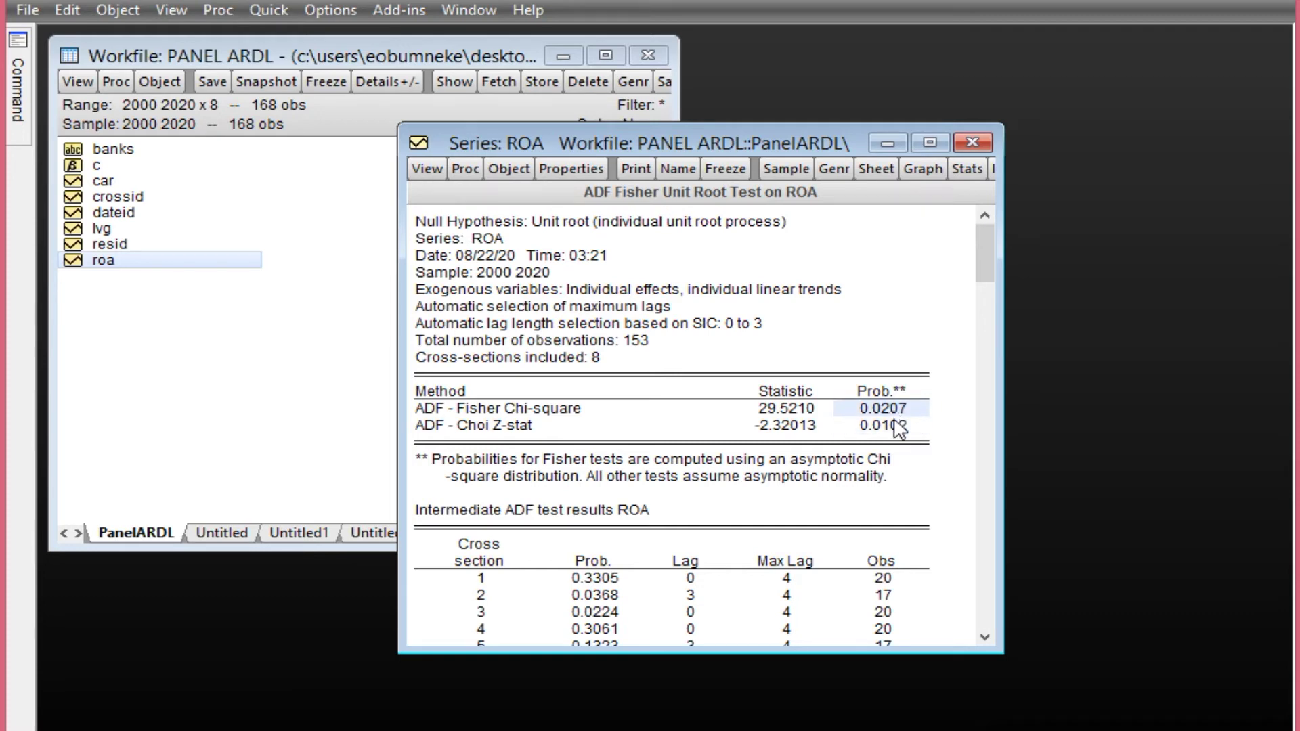
left_click(895, 427)
left_click(894, 410)
left_click(978, 143)
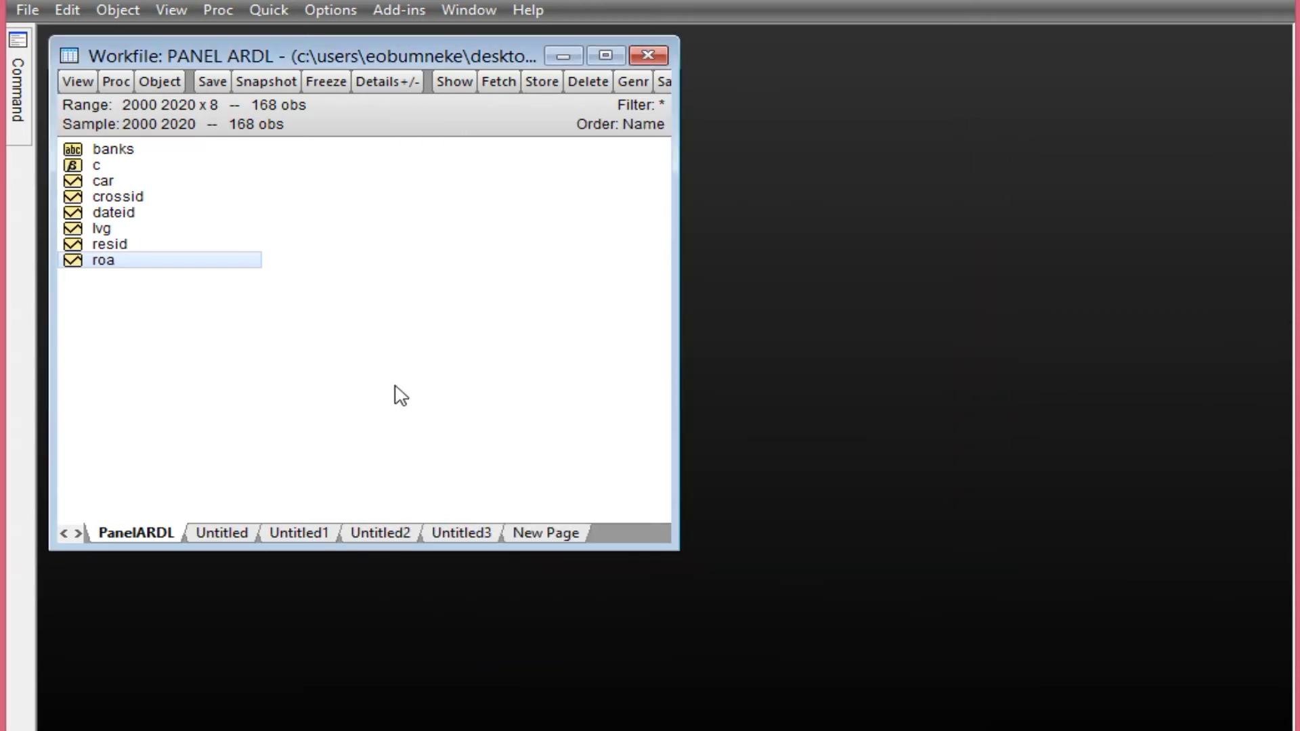
left_click(108, 186)
left_click(127, 230)
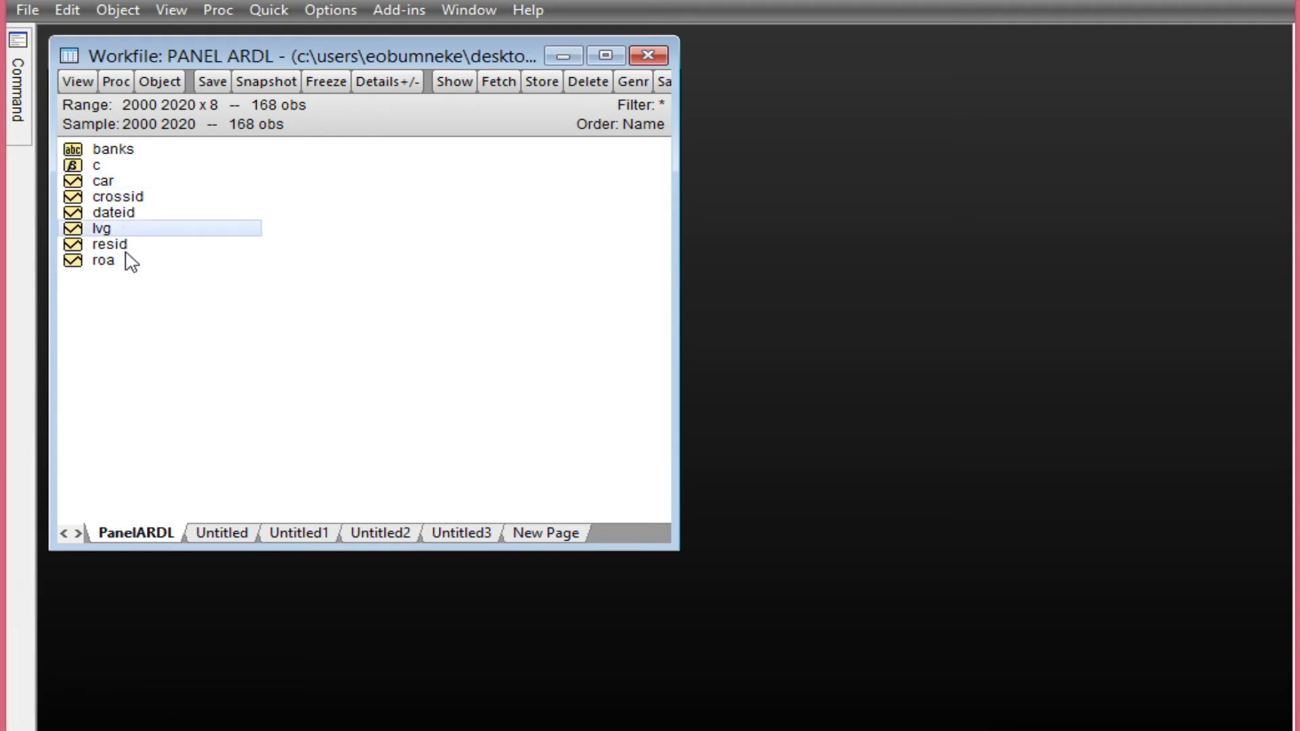
left_click(131, 263)
left_click(126, 232)
left_click(129, 263)
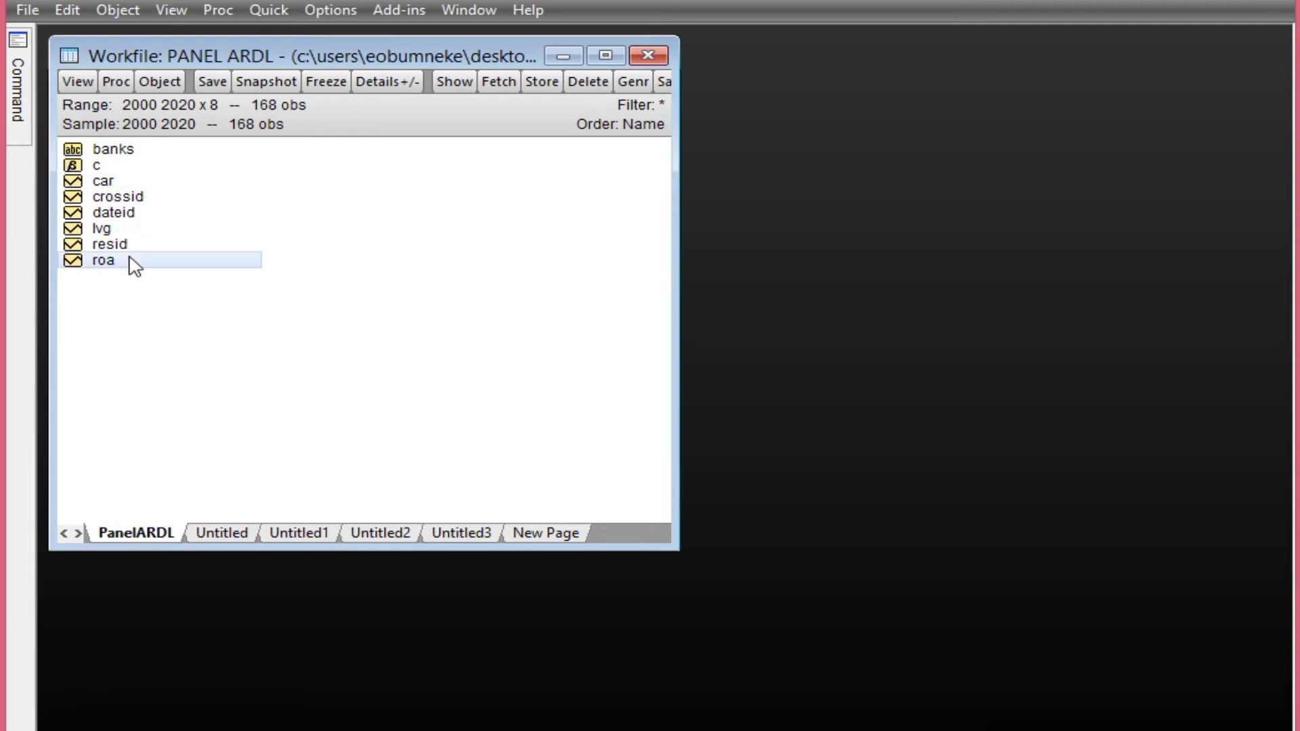
left_click(128, 232)
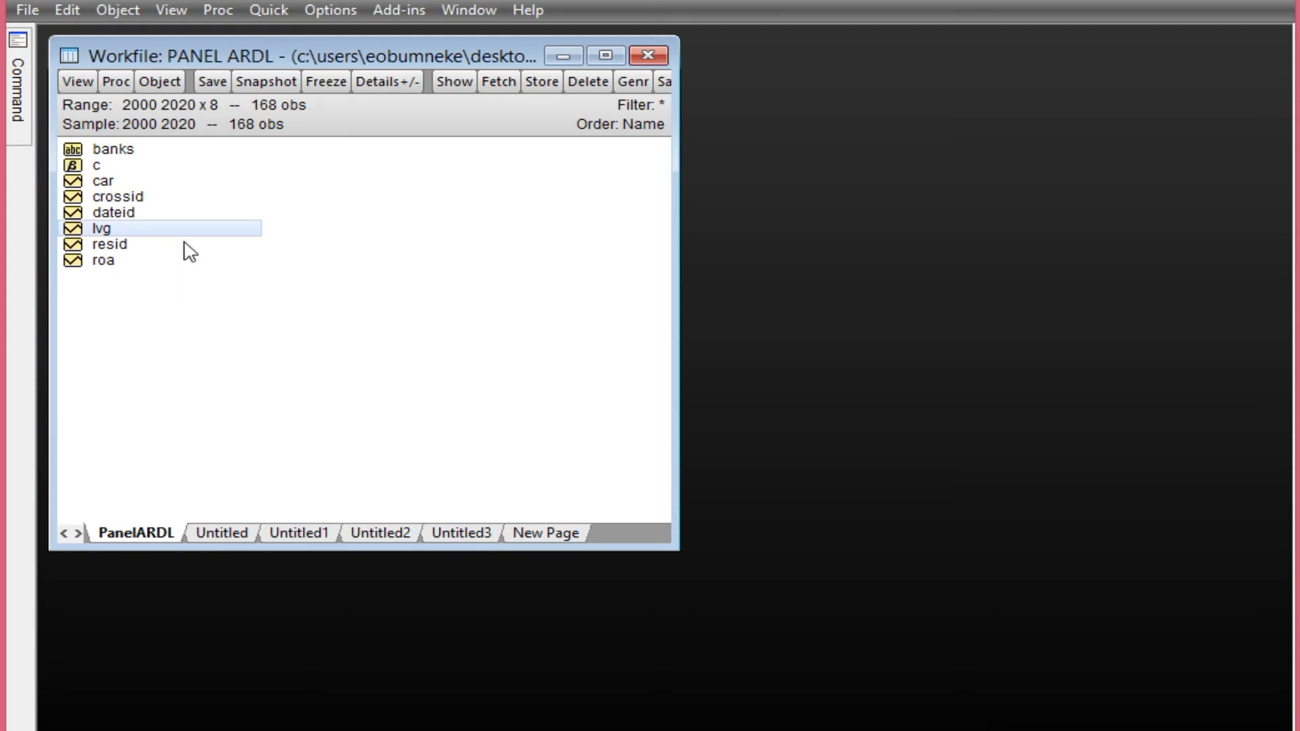
left_click(132, 181)
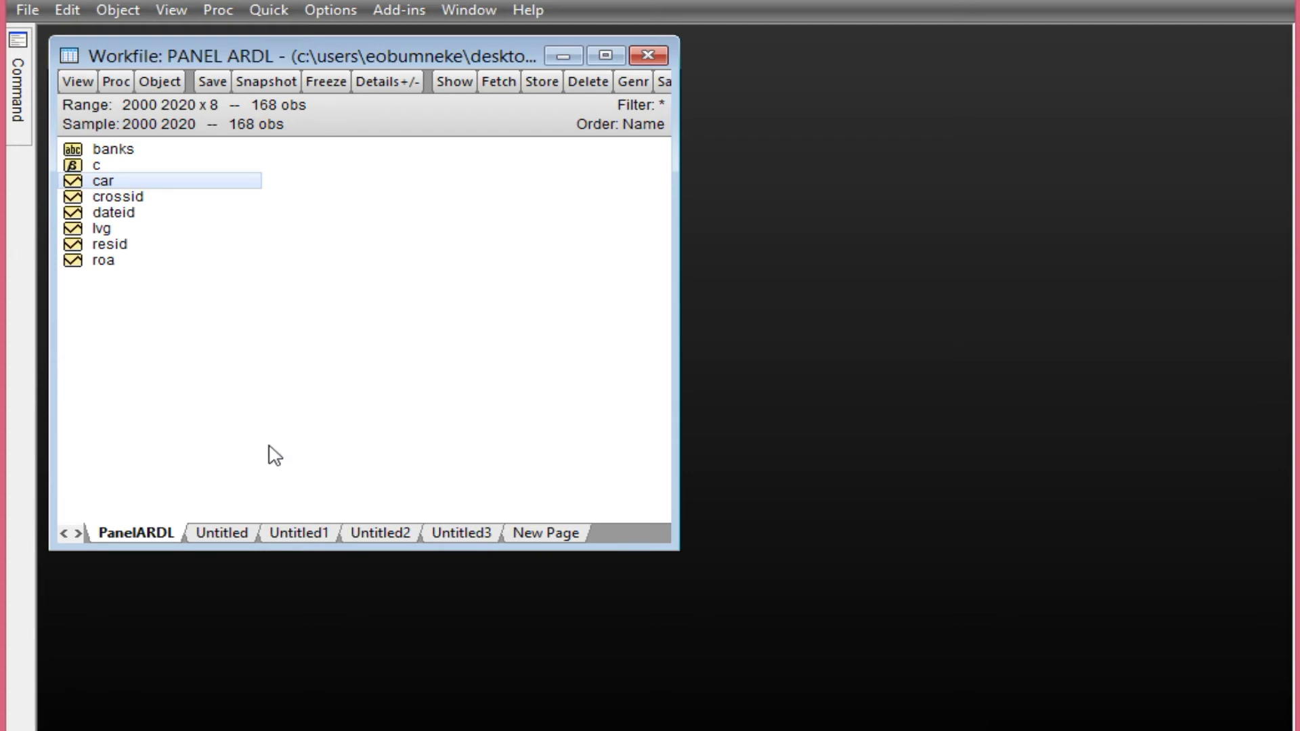
Set up a new equation specified as roa c car lvg with the PMG/ARDL estimation method
left_click(271, 9)
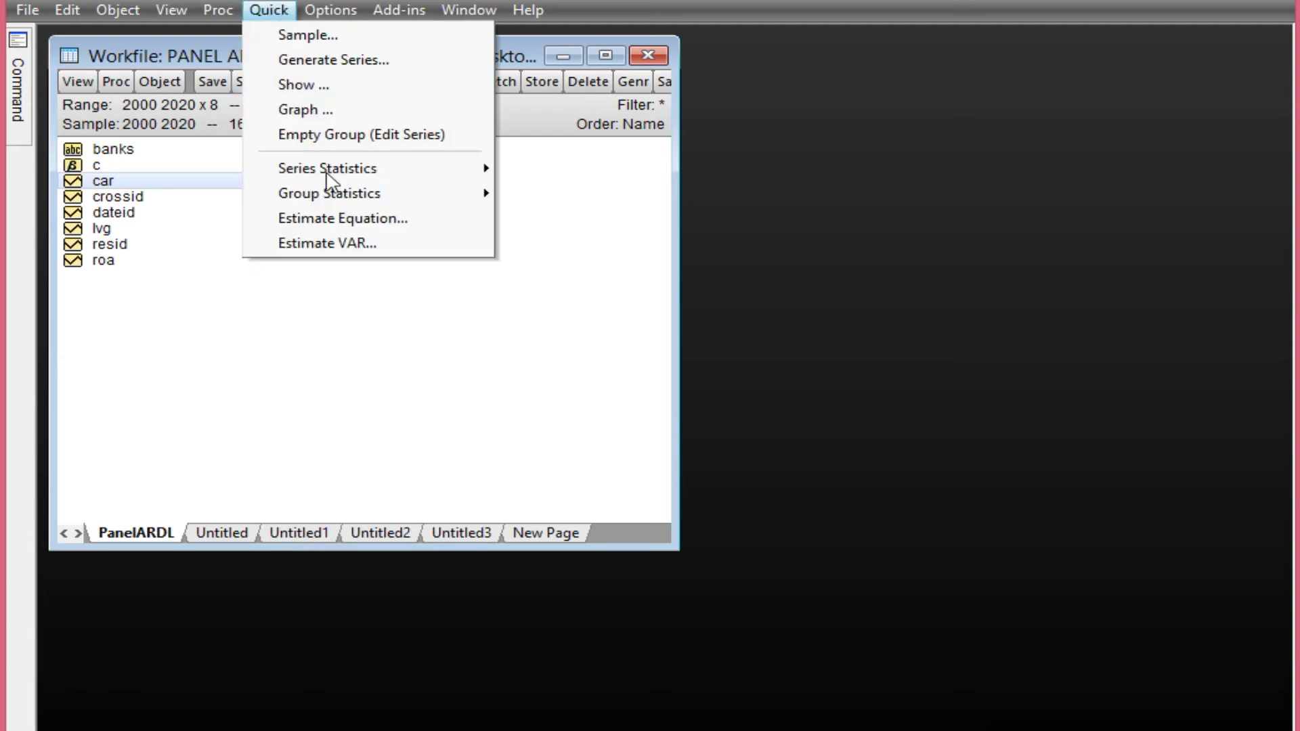
left_click(332, 218)
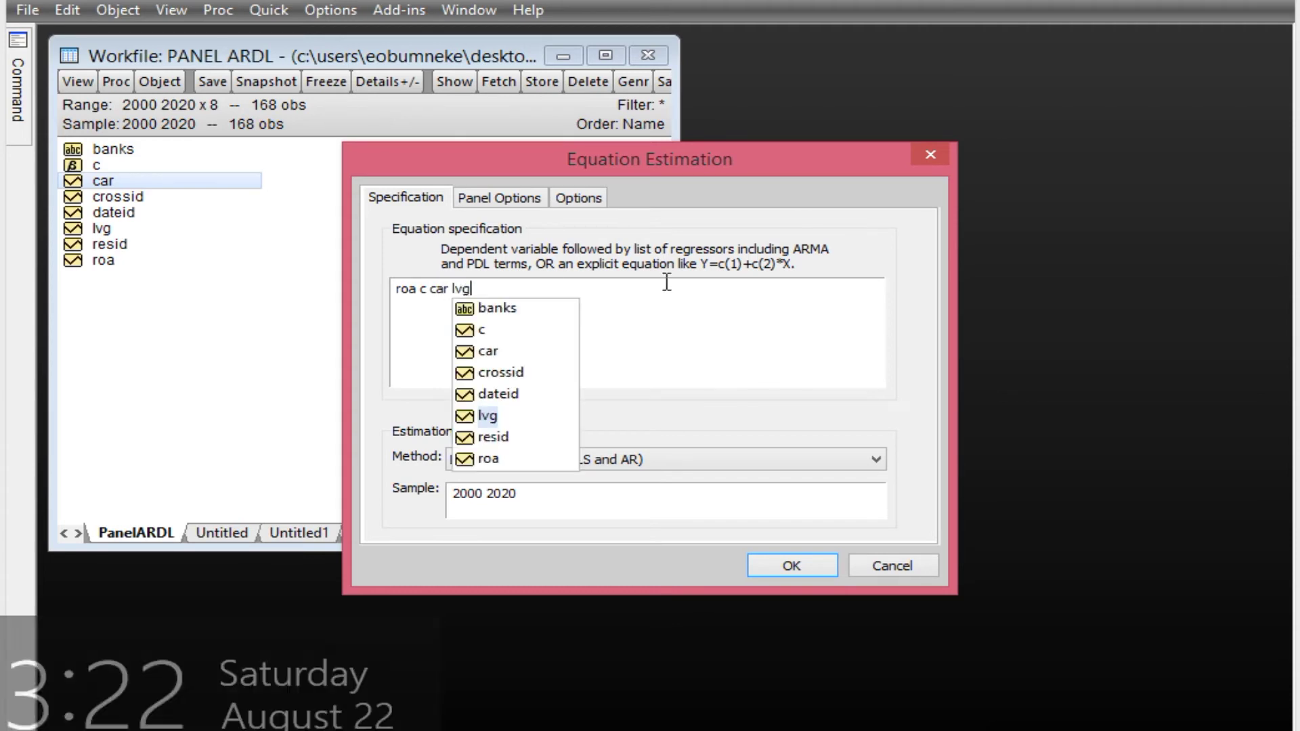
left_click(880, 460)
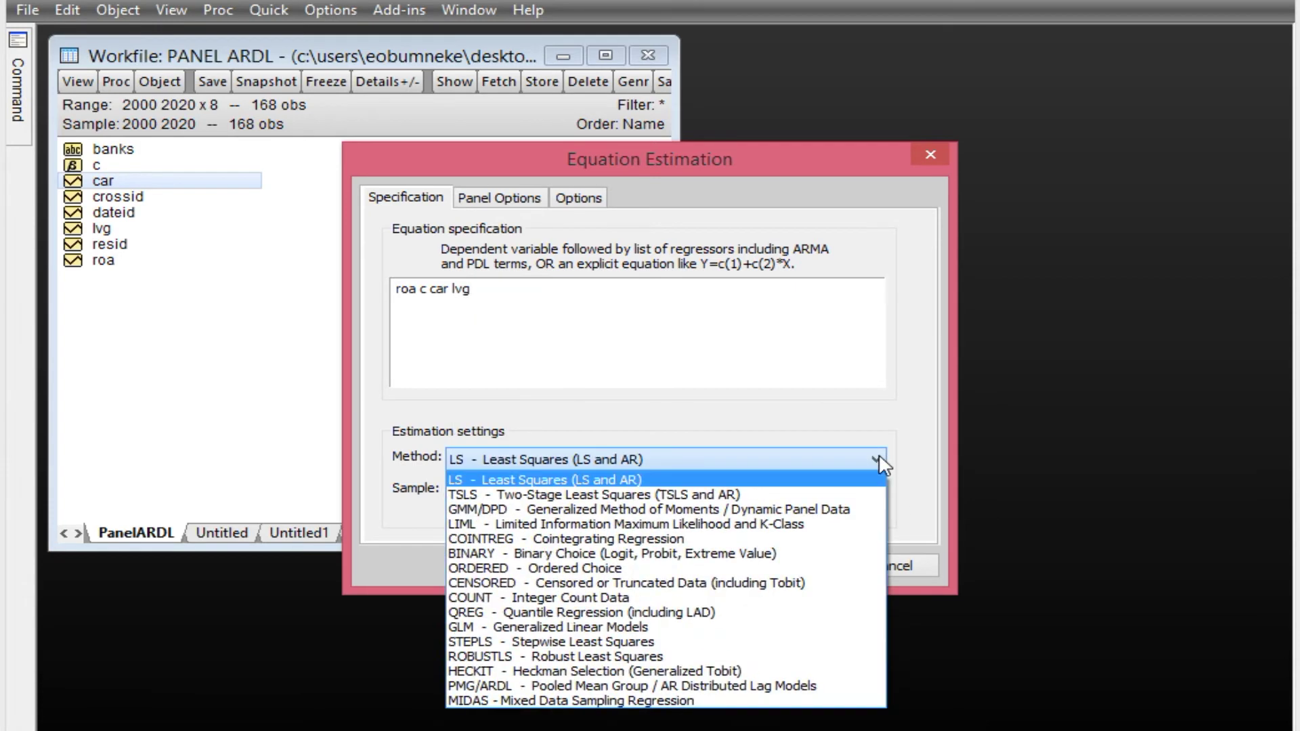
left_click(744, 687)
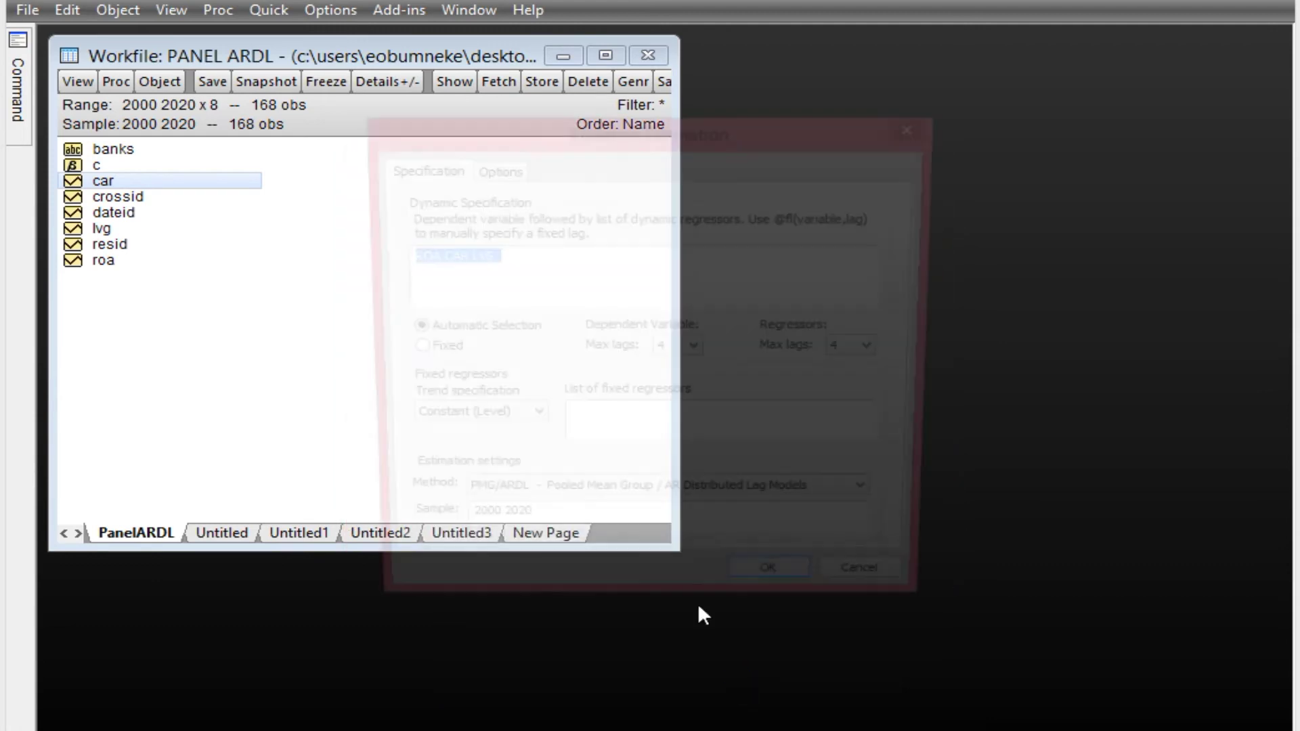
Choose the Akaike info criterion (AIC) for model selection and return to the equation specification
left_click(480, 170)
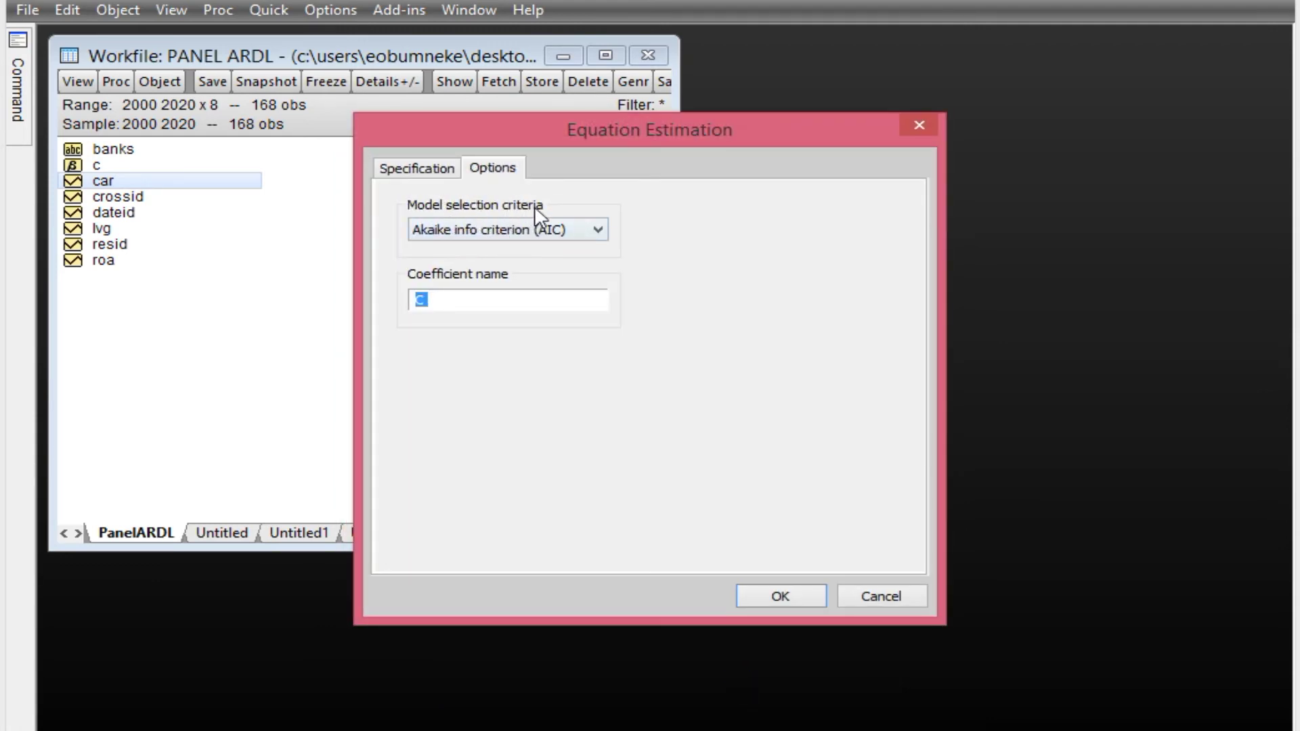
left_click(597, 230)
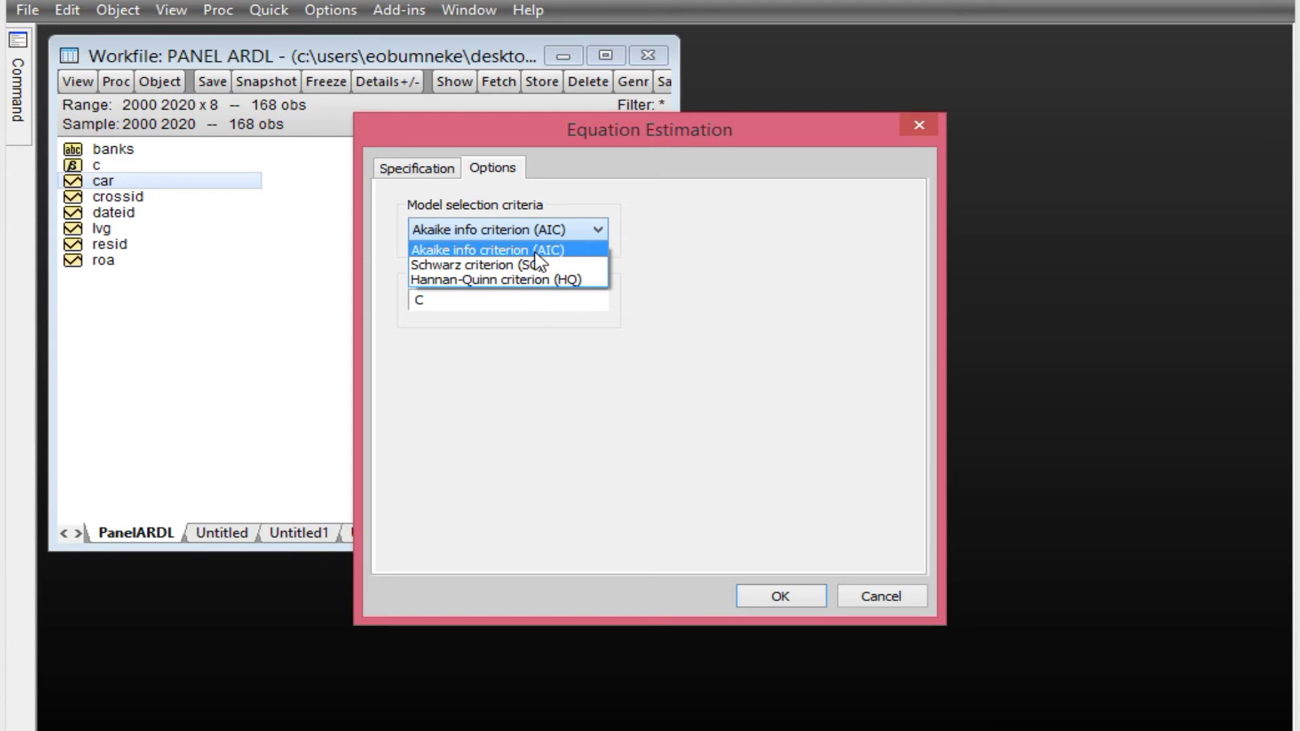
left_click(535, 252)
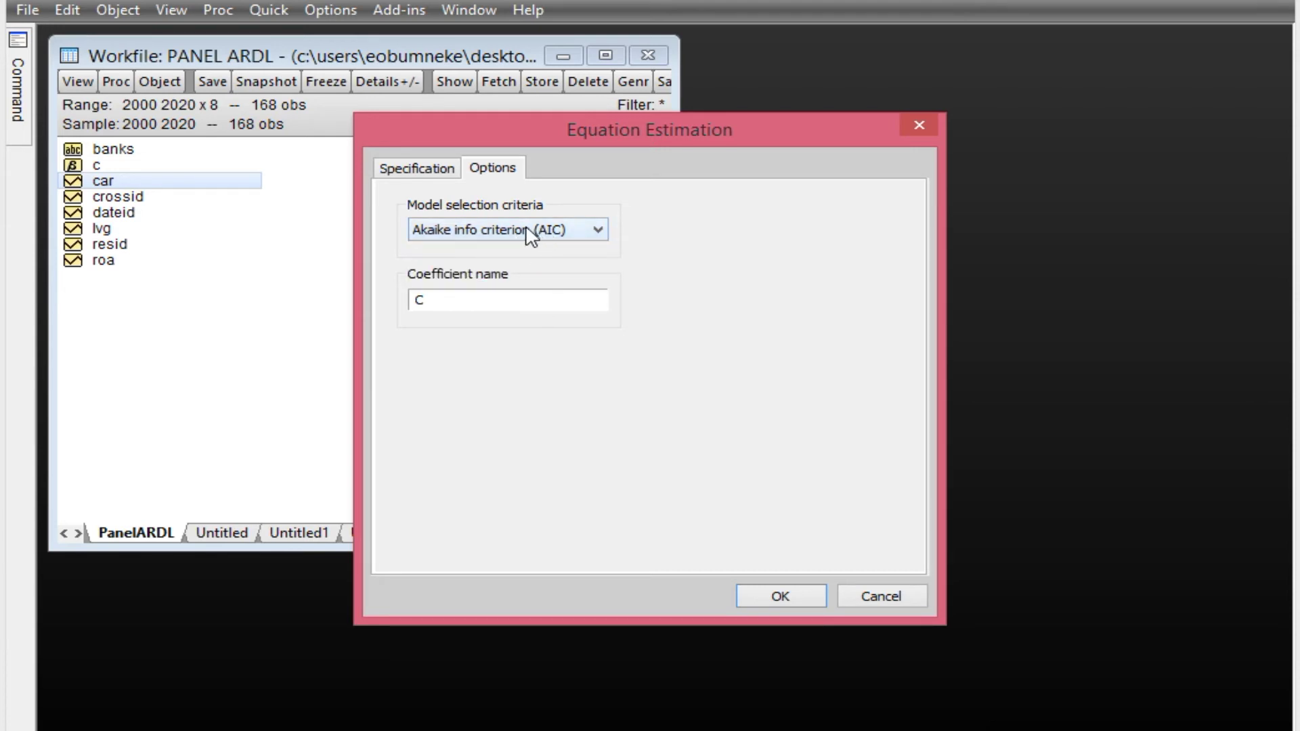
left_click(428, 177)
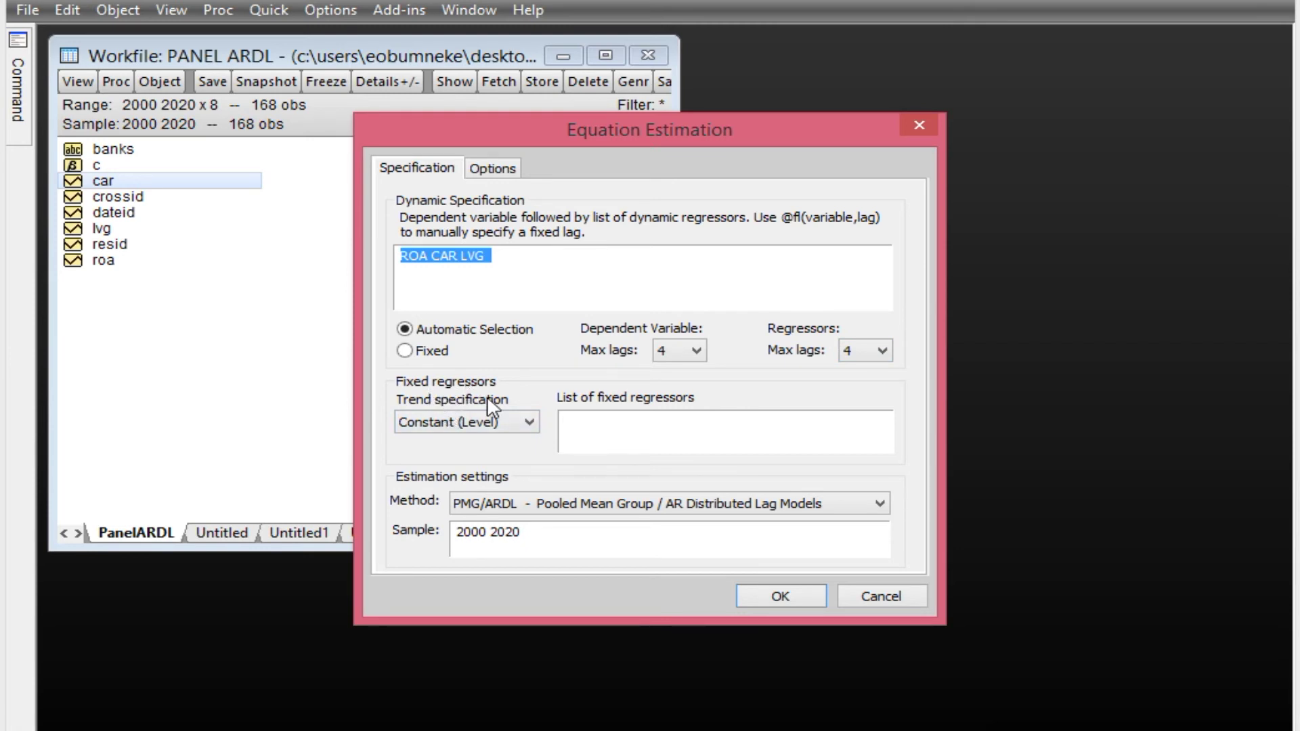
Set the trend specification to Linear trend and estimate the panel ARDL equation of roa on car and lvg
left_click(528, 424)
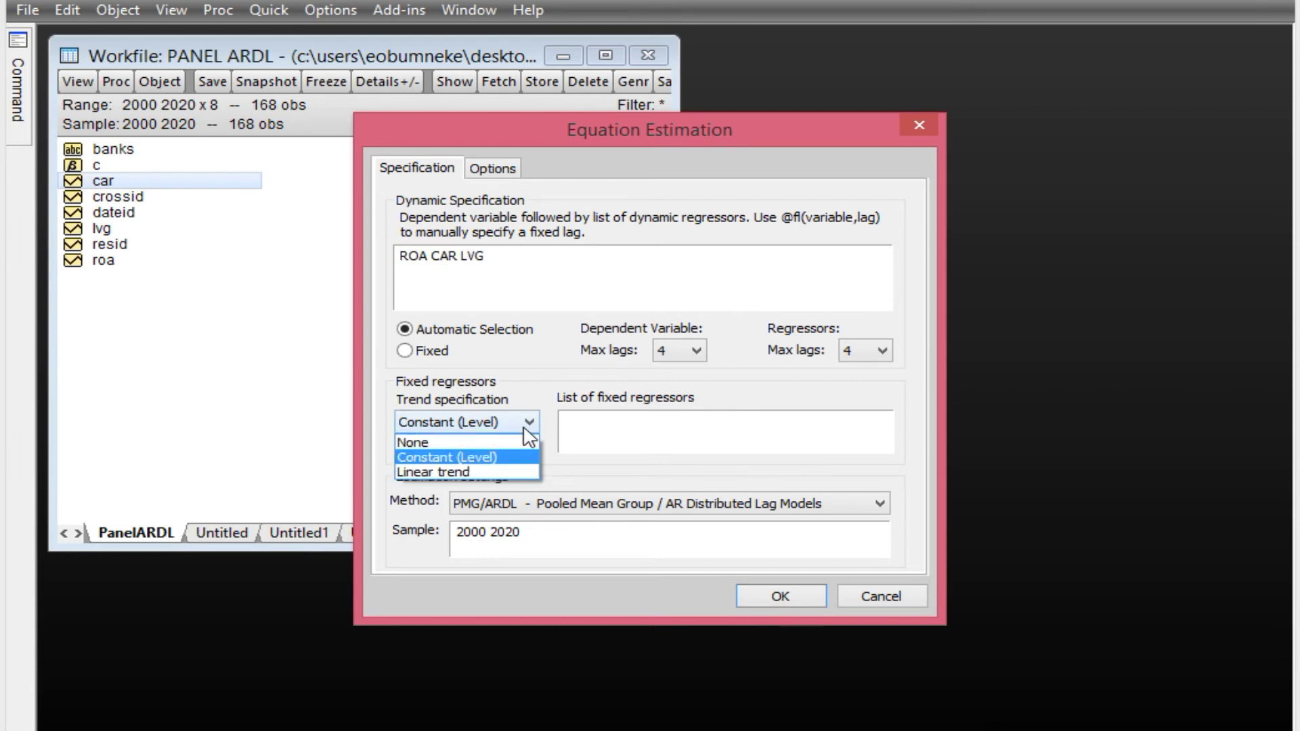
left_click(475, 472)
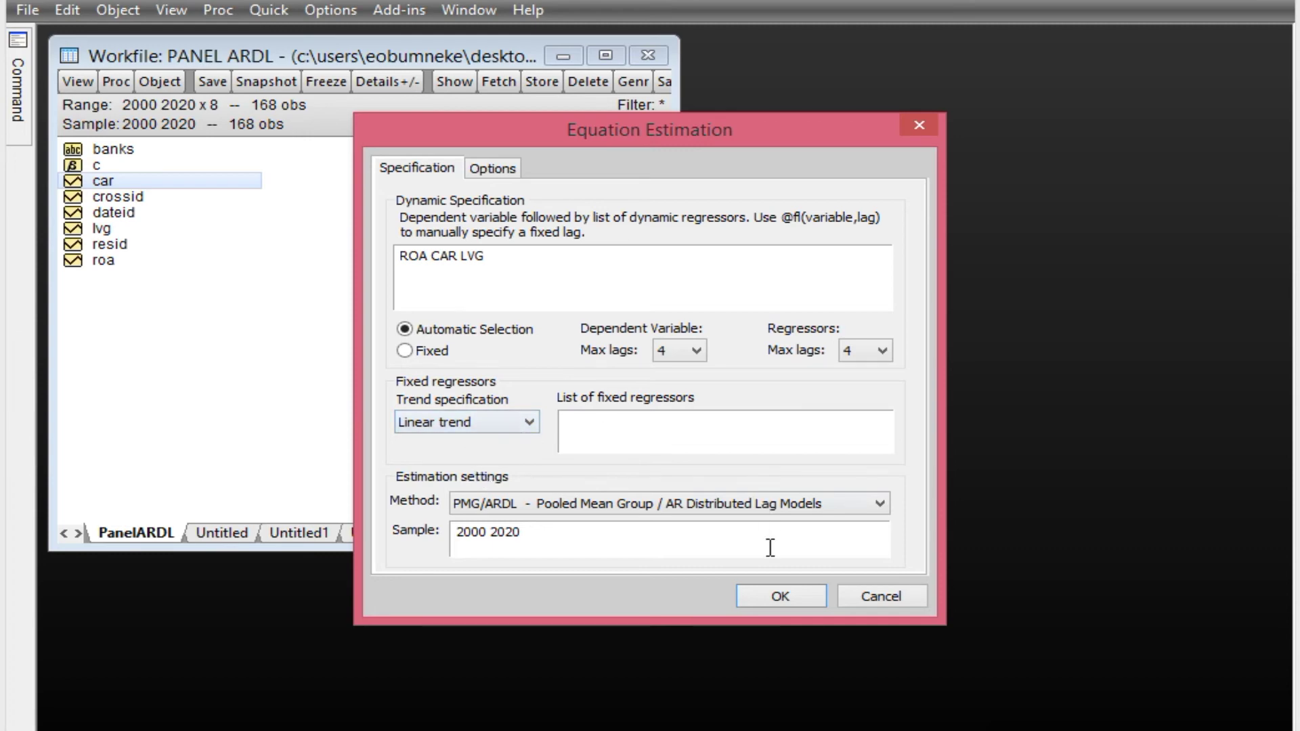
left_click(778, 596)
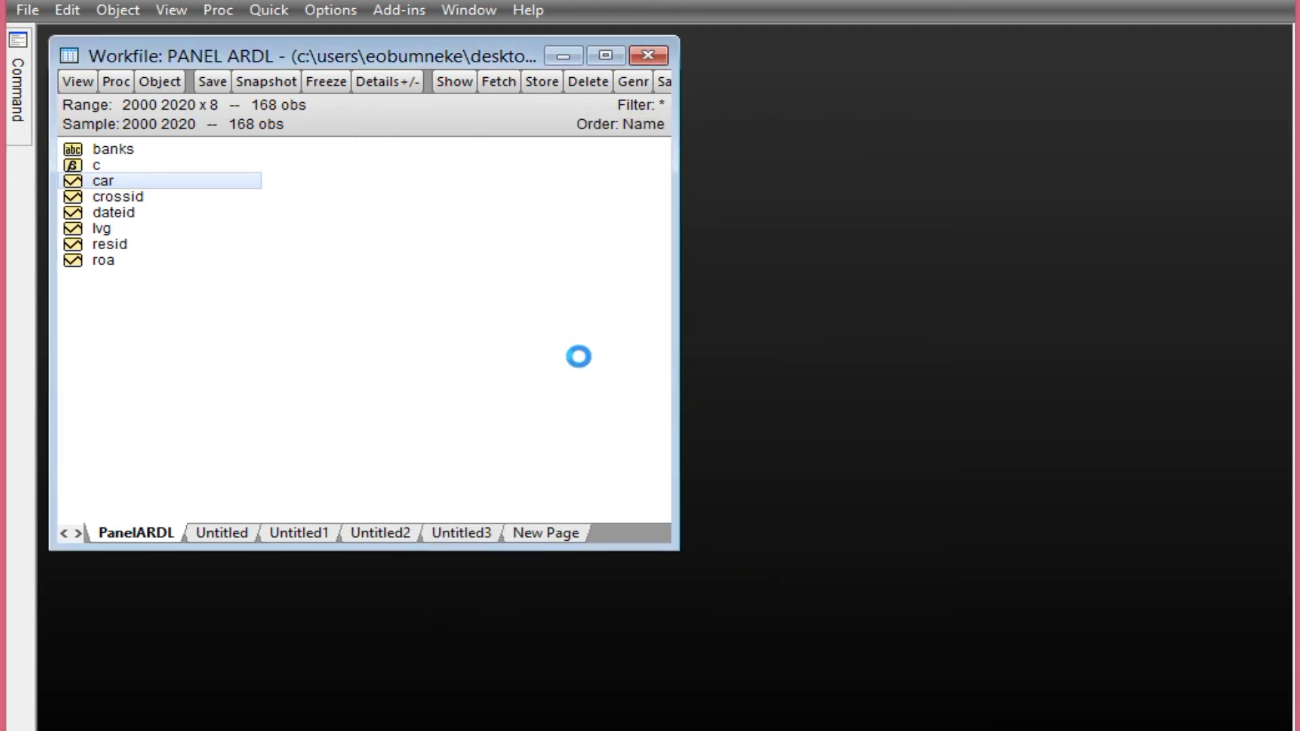
scroll(649, 374, "down", 2)
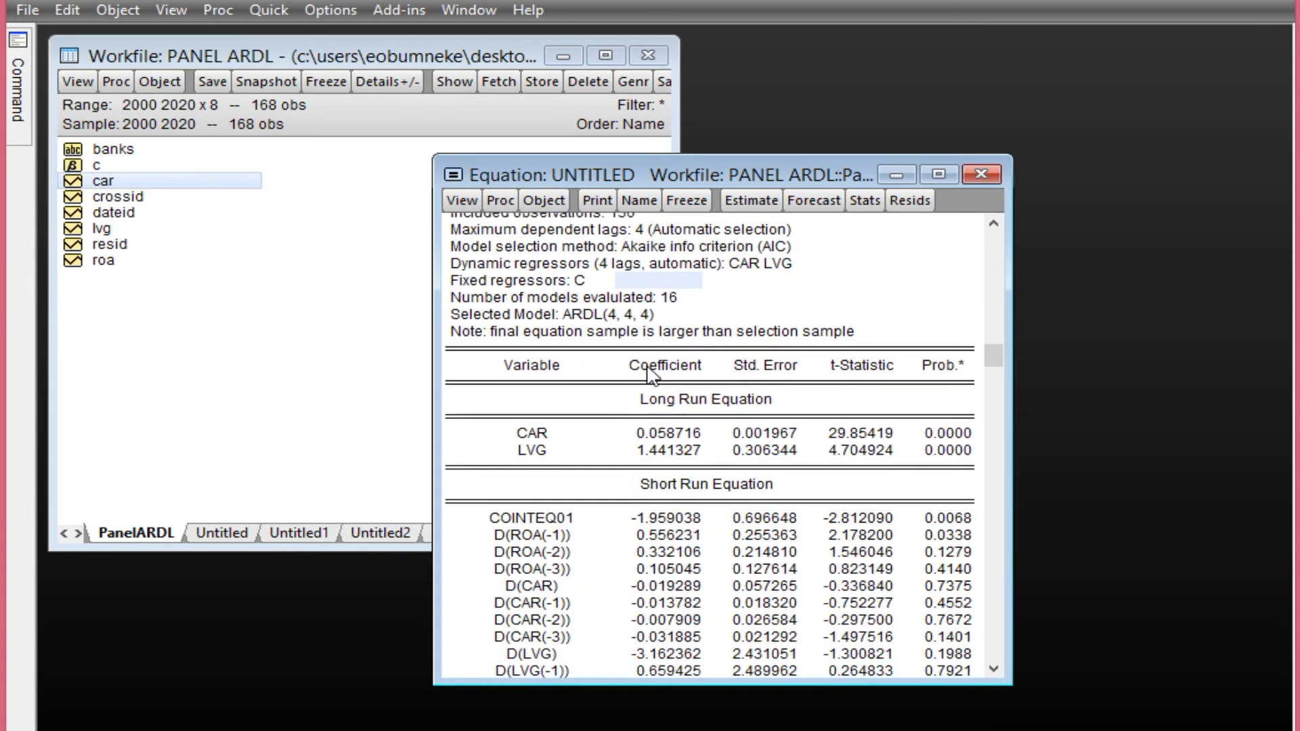
scroll(649, 374, "down", 4)
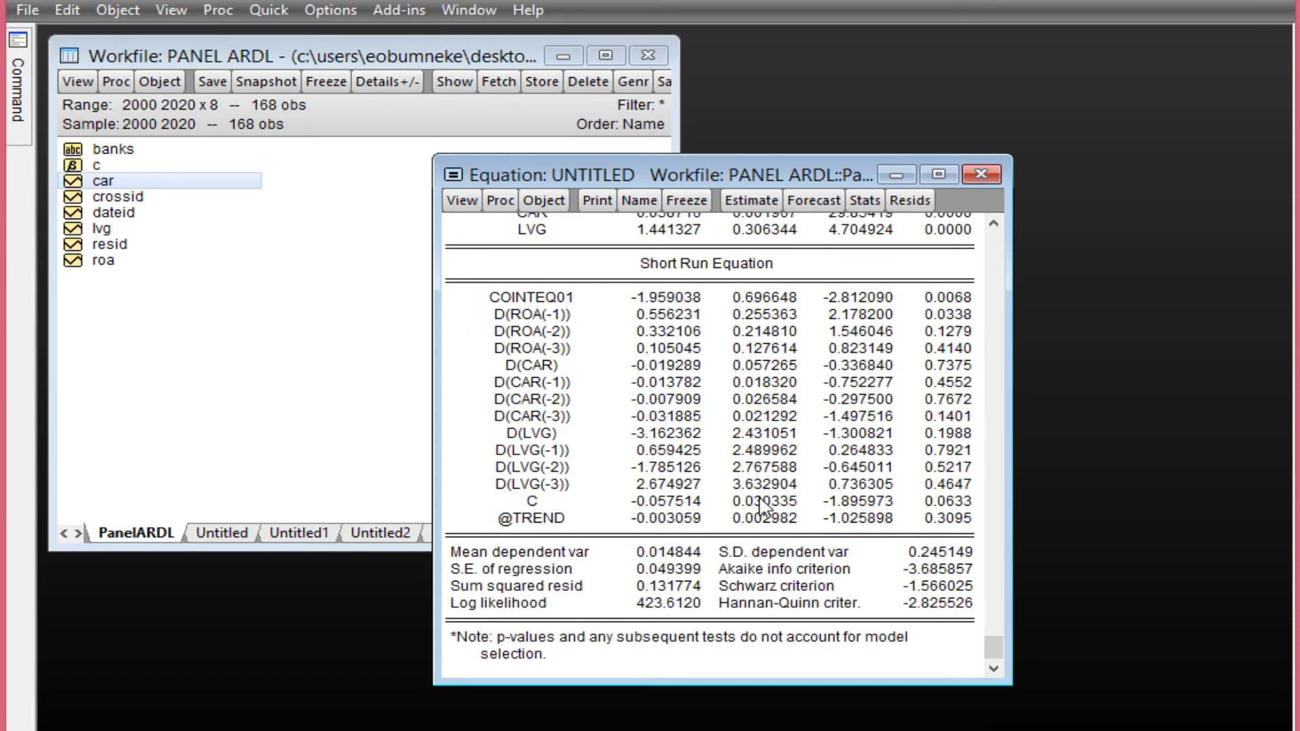
left_click(949, 504)
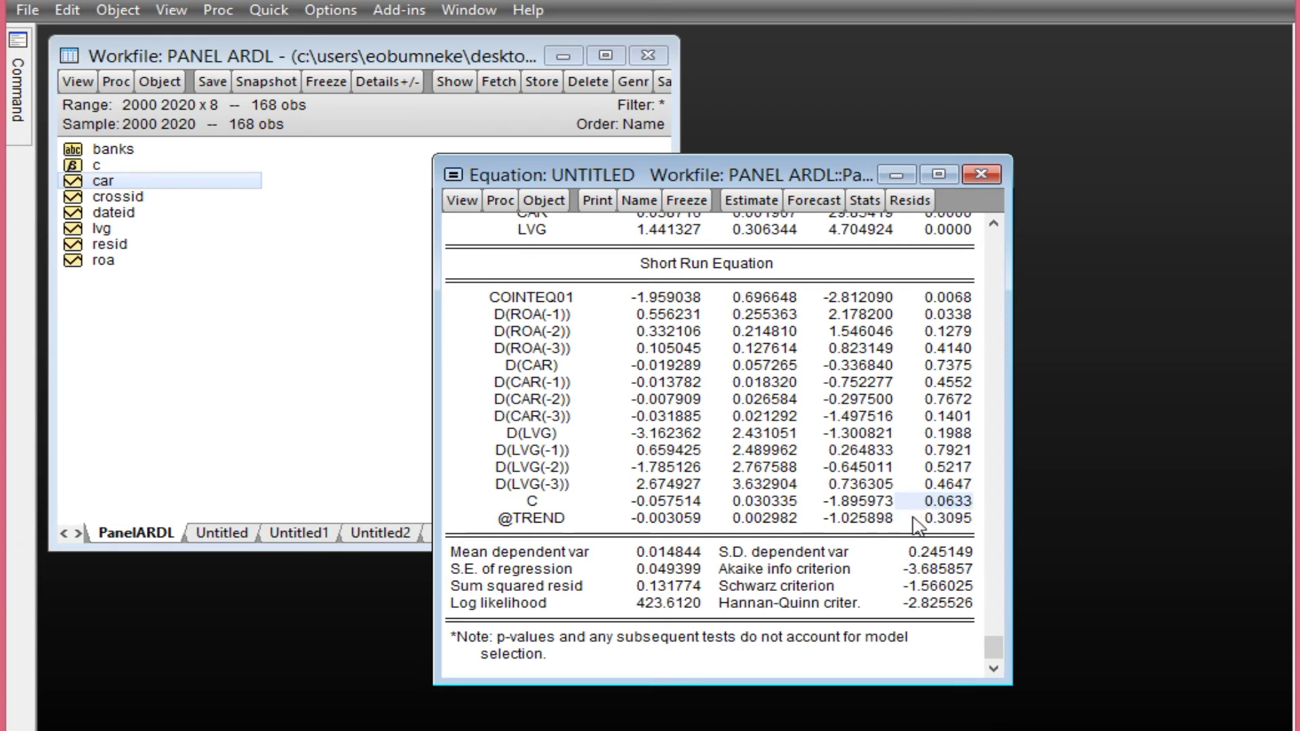
left_click(951, 521)
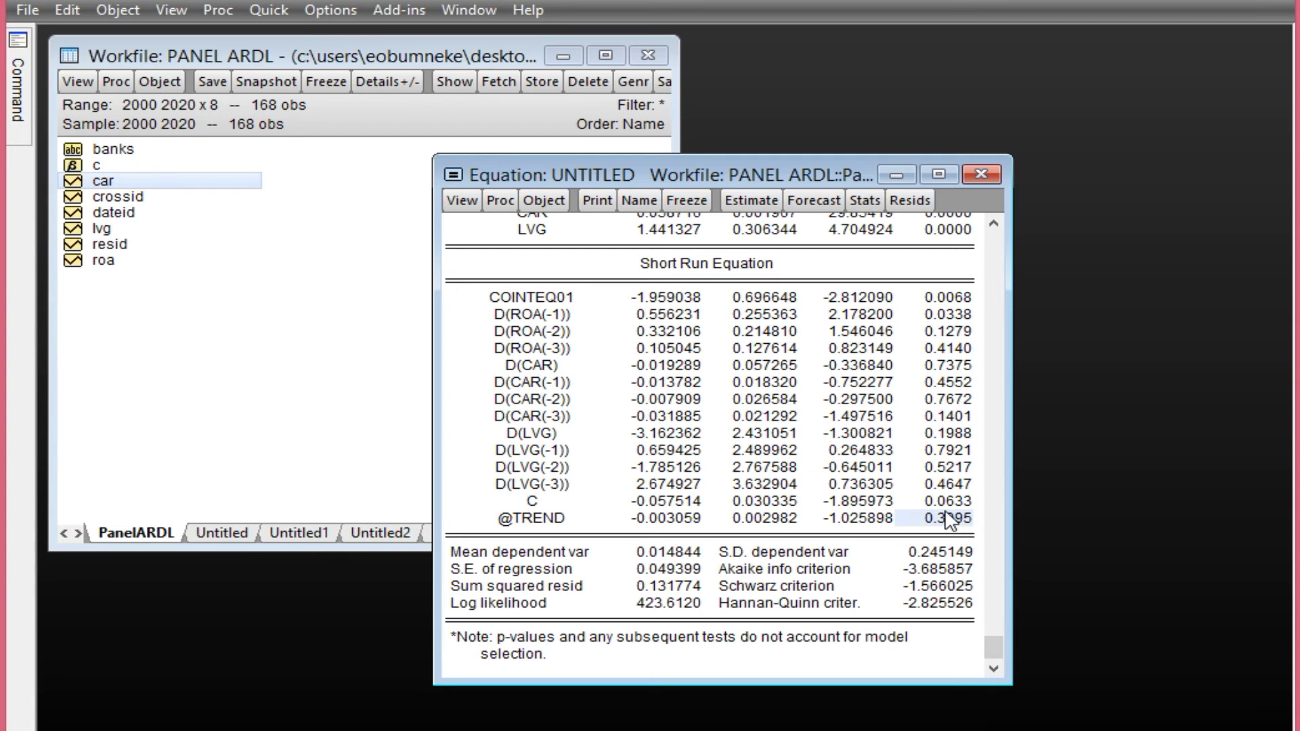
left_click(547, 506)
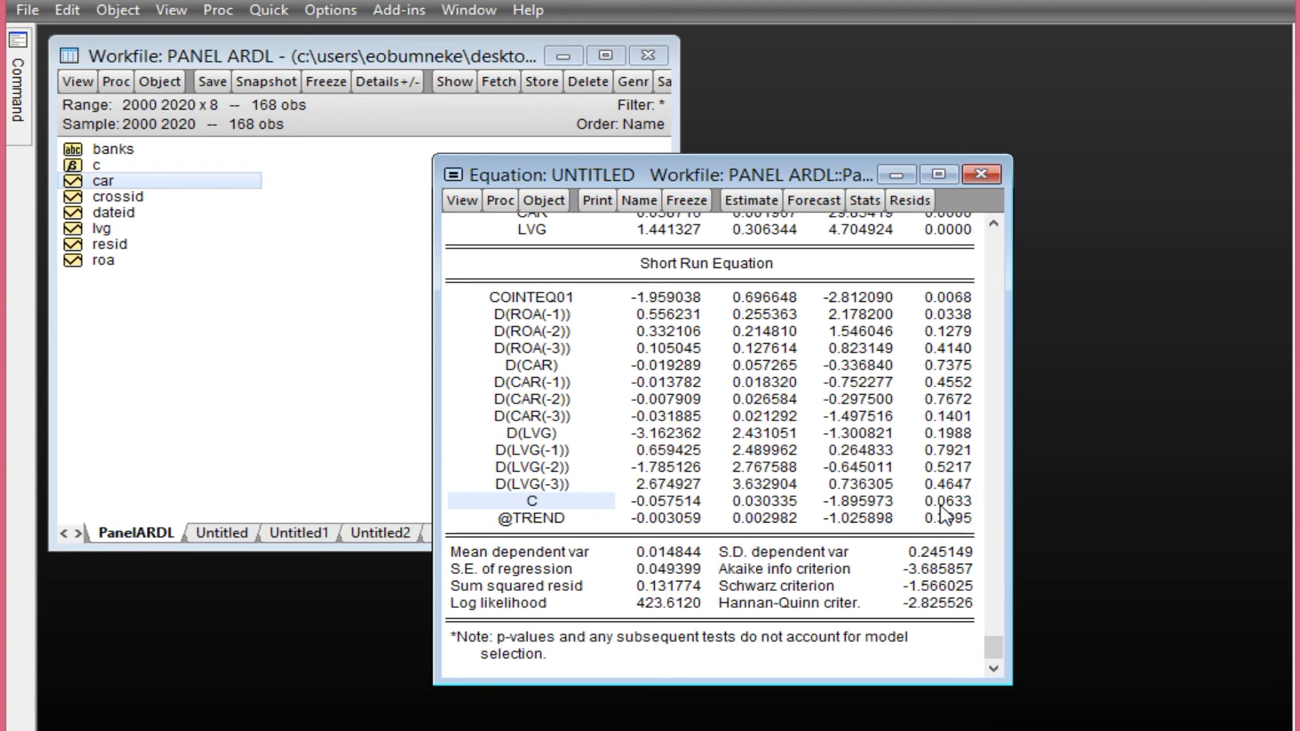
Re-estimate the panel ARDL equation with the trend specification set to None
left_click(750, 200)
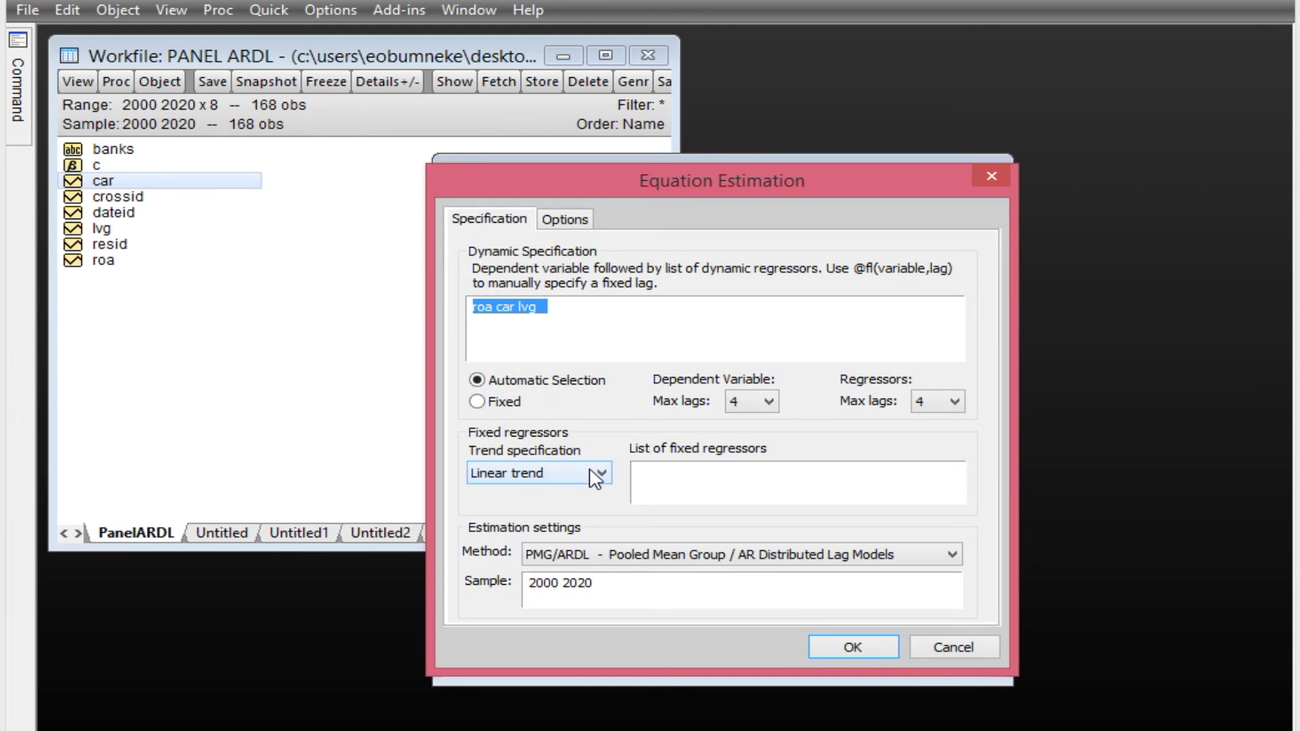
left_click(599, 474)
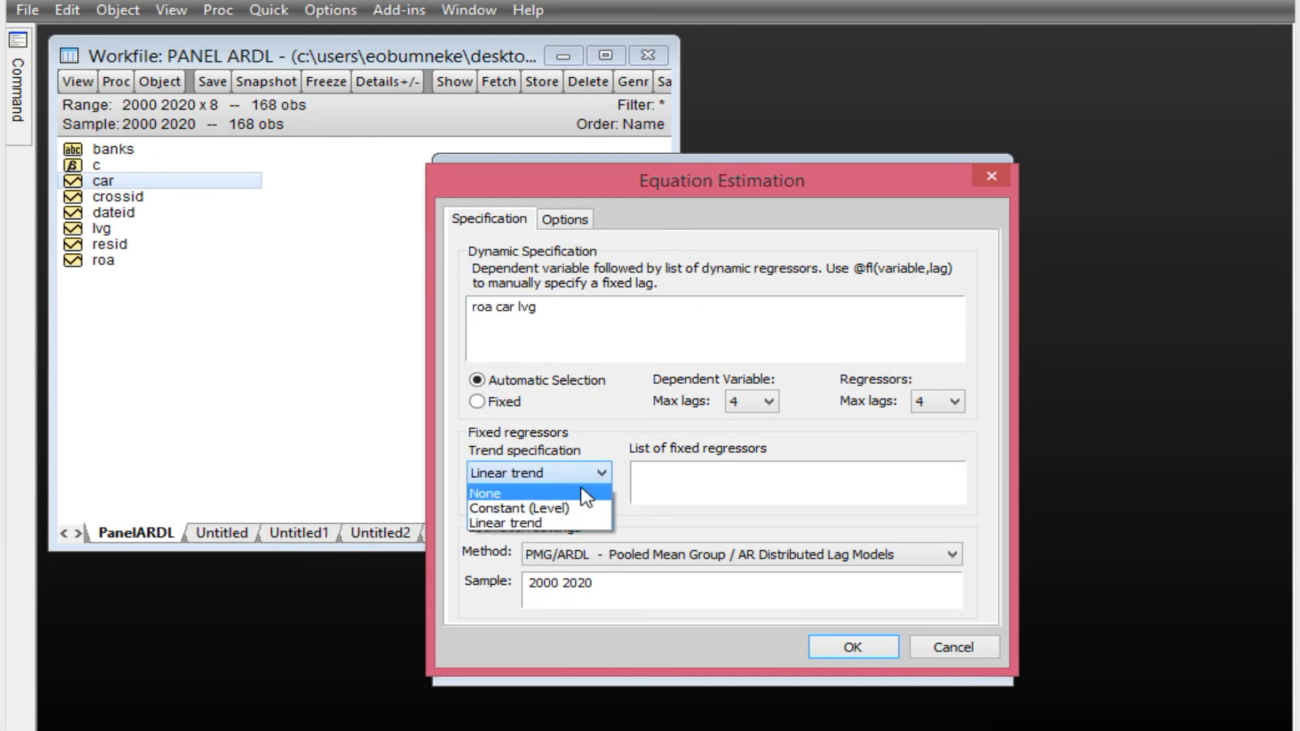
left_click(580, 487)
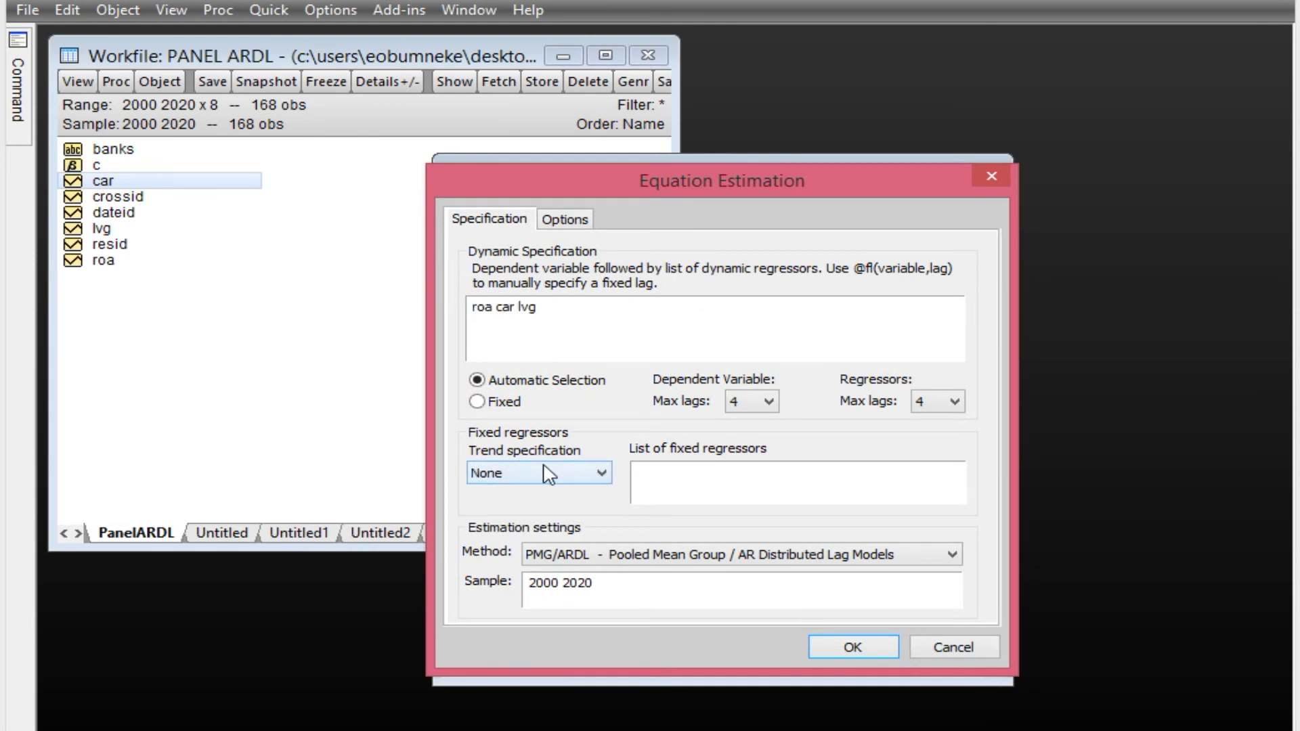
left_click(846, 646)
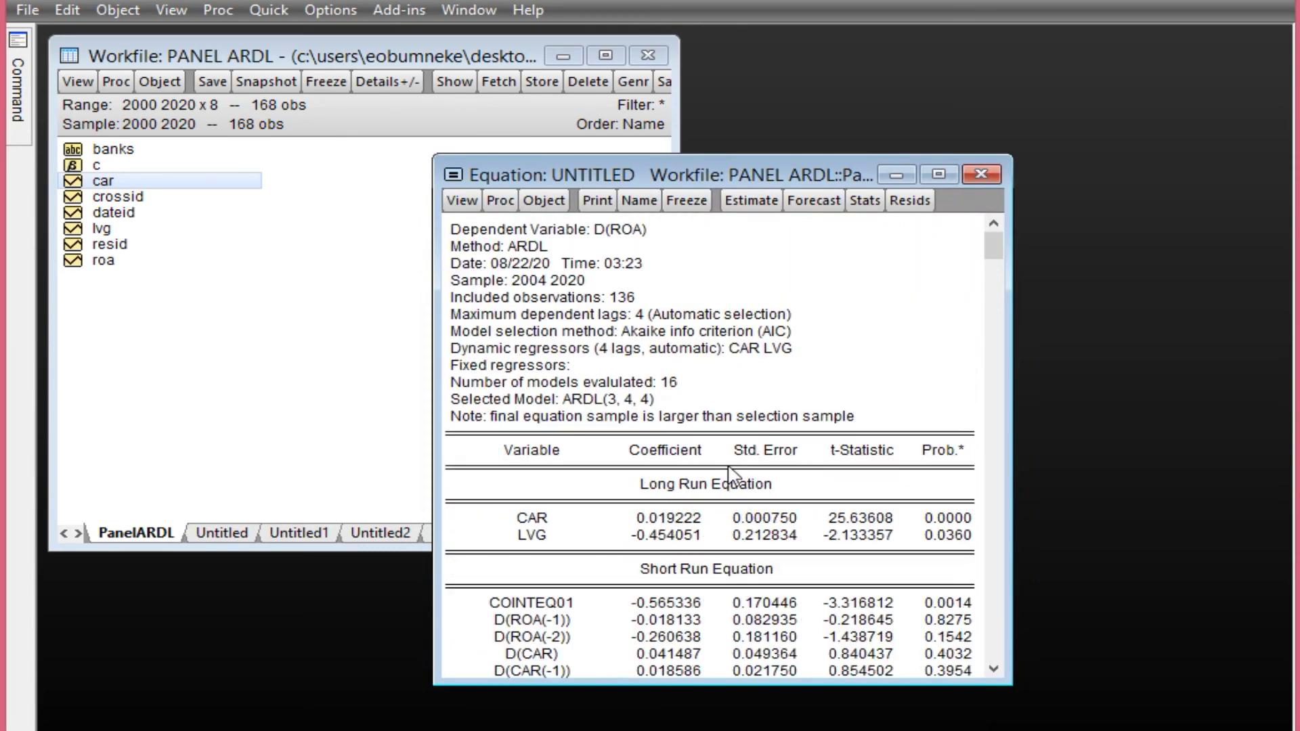
Widen the equation window and examine the coefficient and probability of COINTEQ01 in the short run equation
scroll(730, 492, "down", 4)
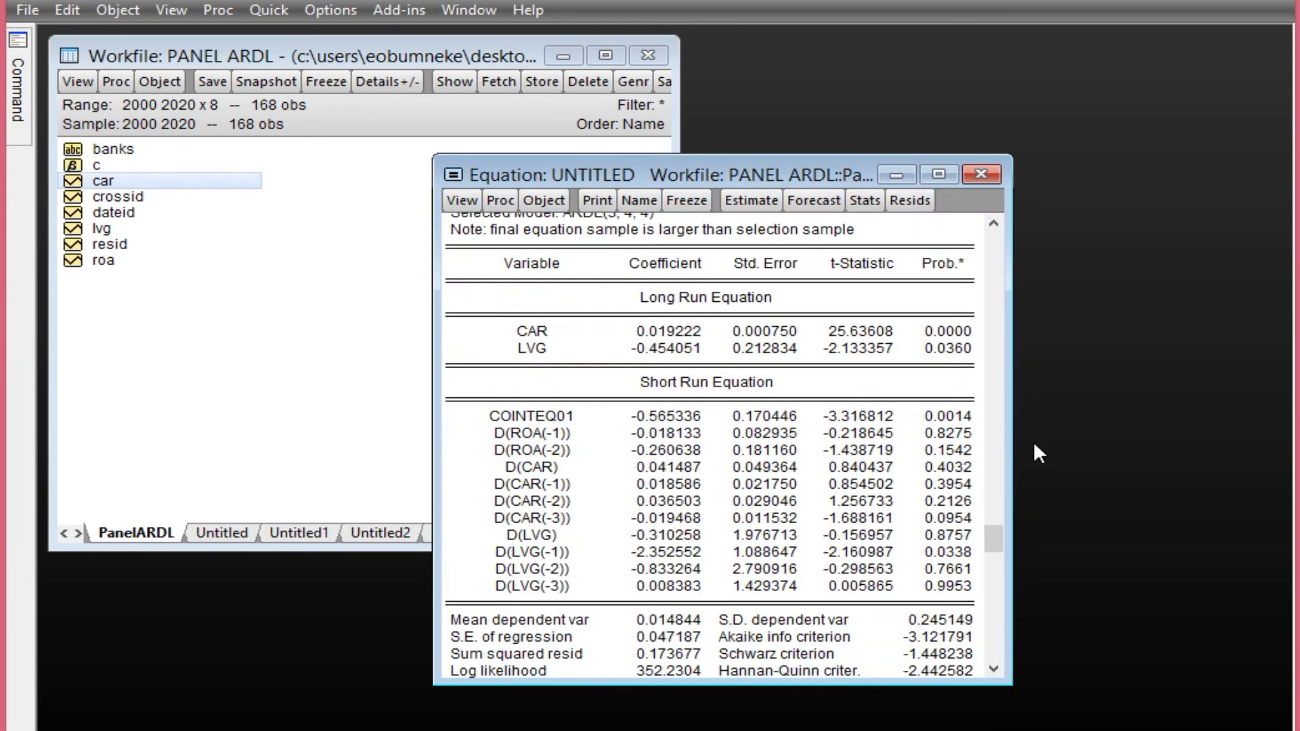
left_click_drag(1011, 438, 1092, 438)
left_click(648, 420)
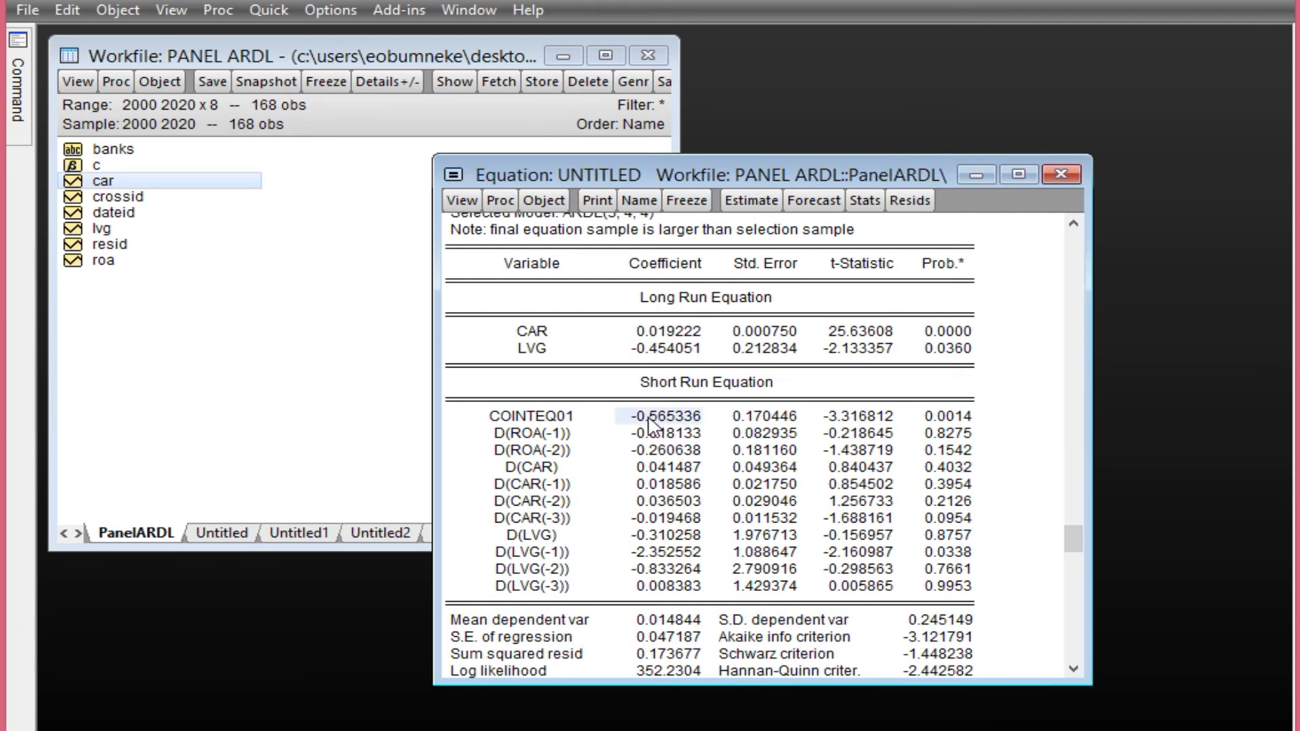
left_click(961, 421)
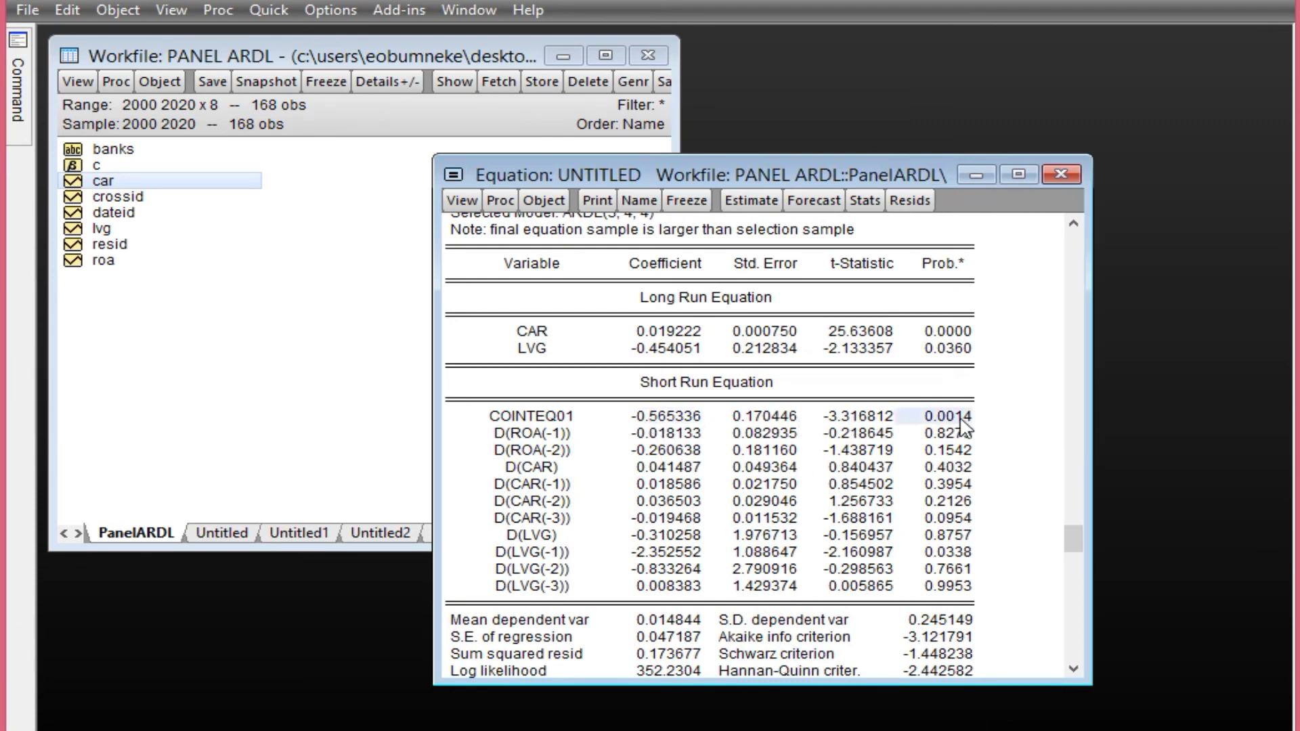
left_click(682, 421)
left_click(937, 421)
left_click(657, 420)
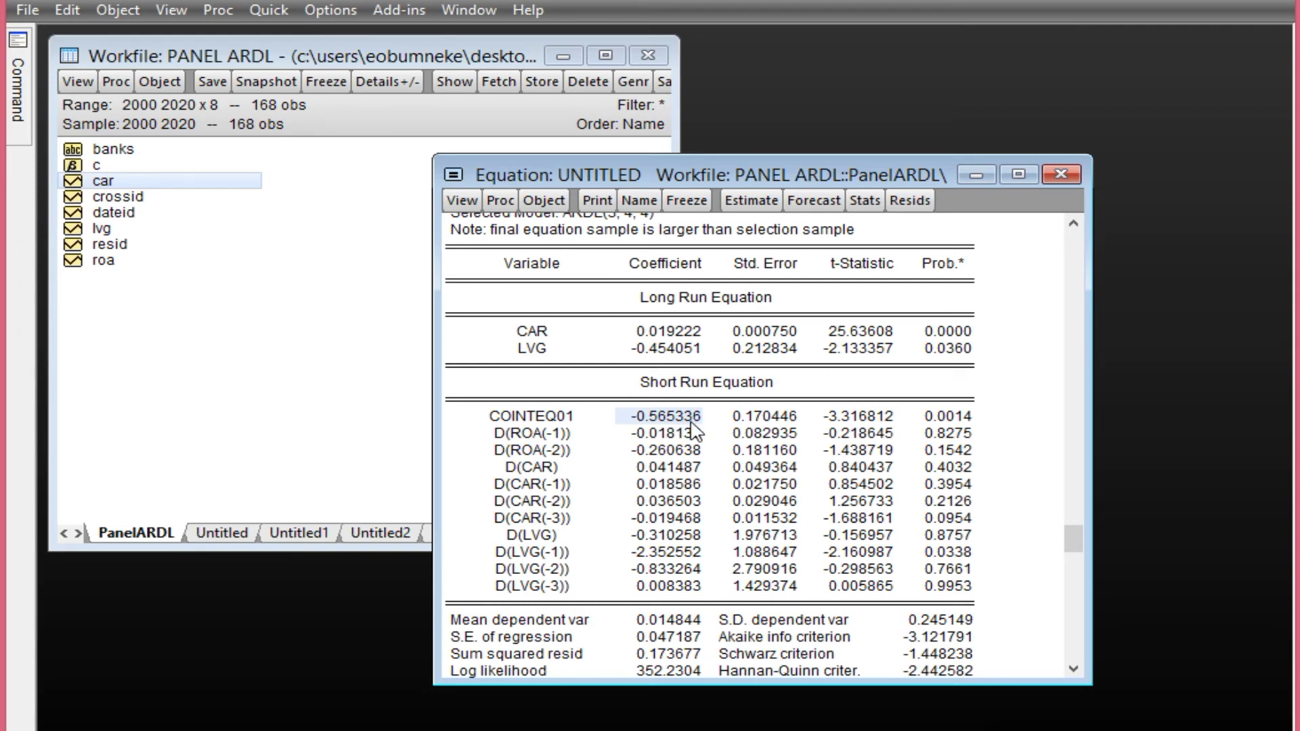
left_click(929, 420)
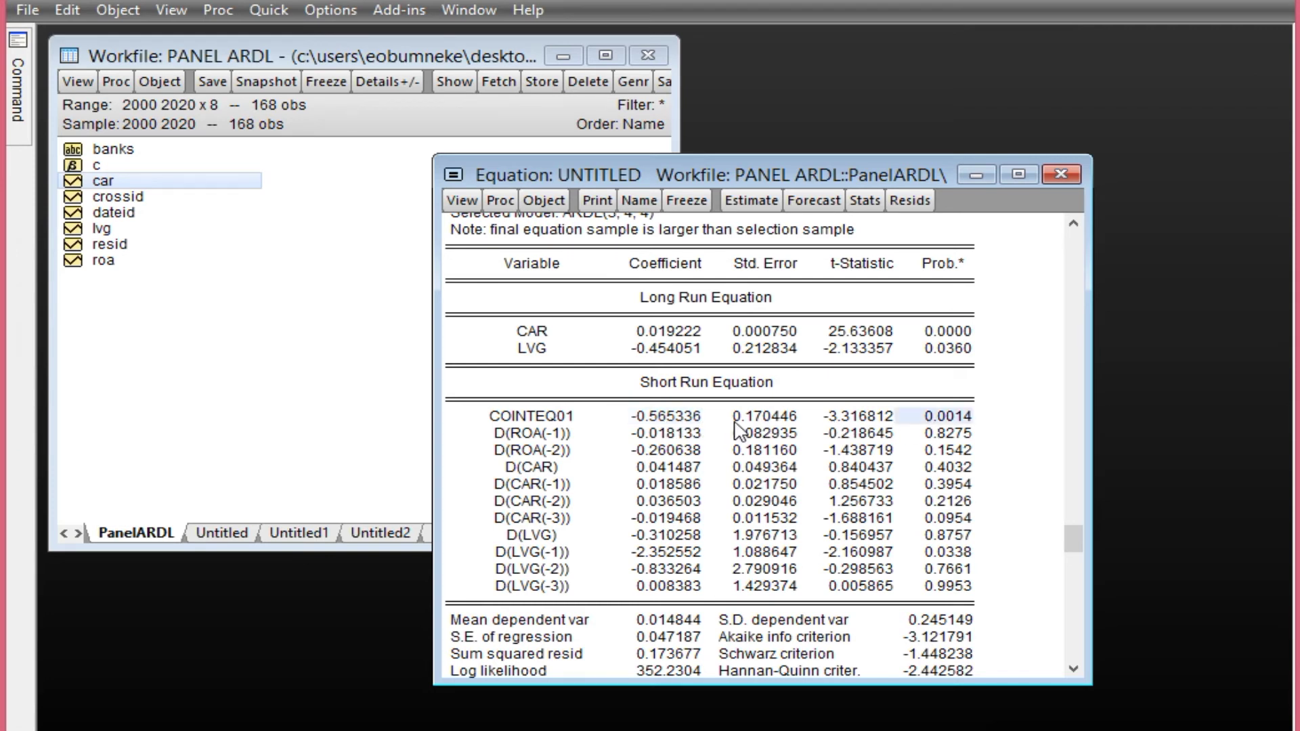
left_click(690, 420)
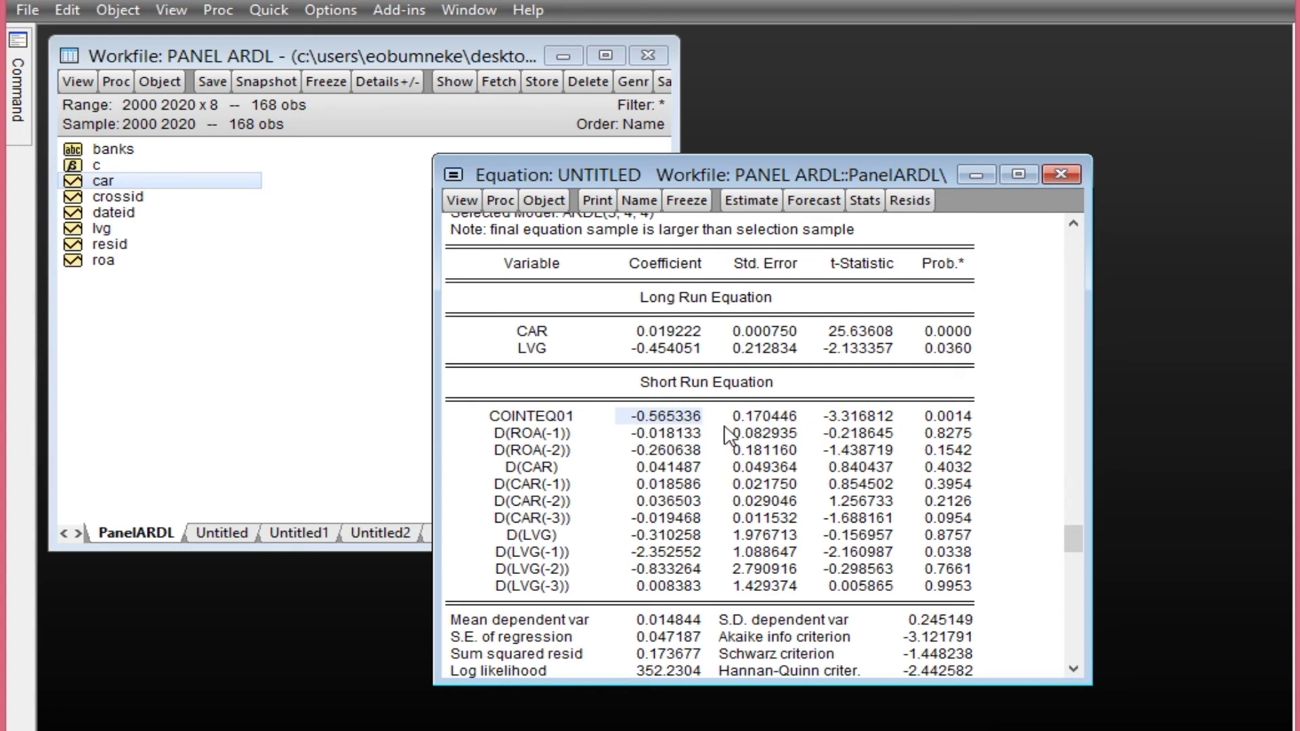
Examine the coefficient and probability of CAR in the long run equation against the dependent variable D(ROA)
scroll(728, 433, "up", 2)
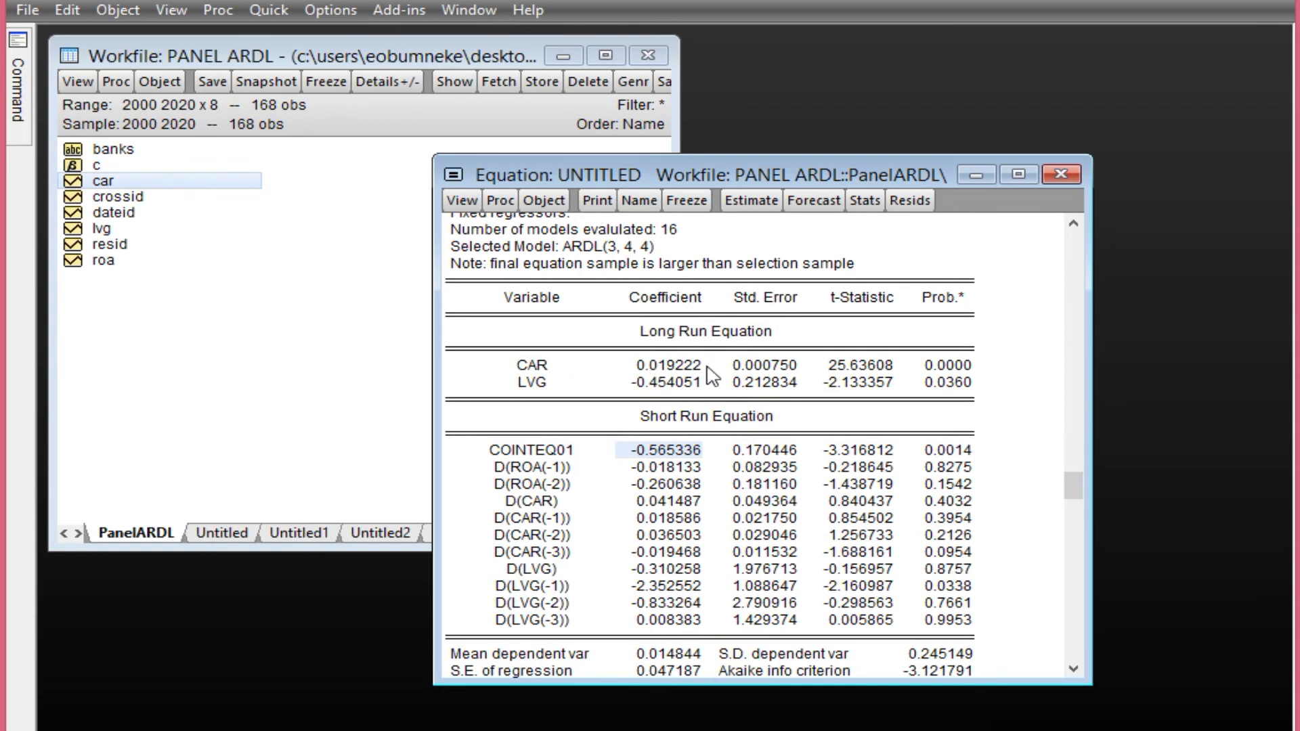
left_click(548, 372)
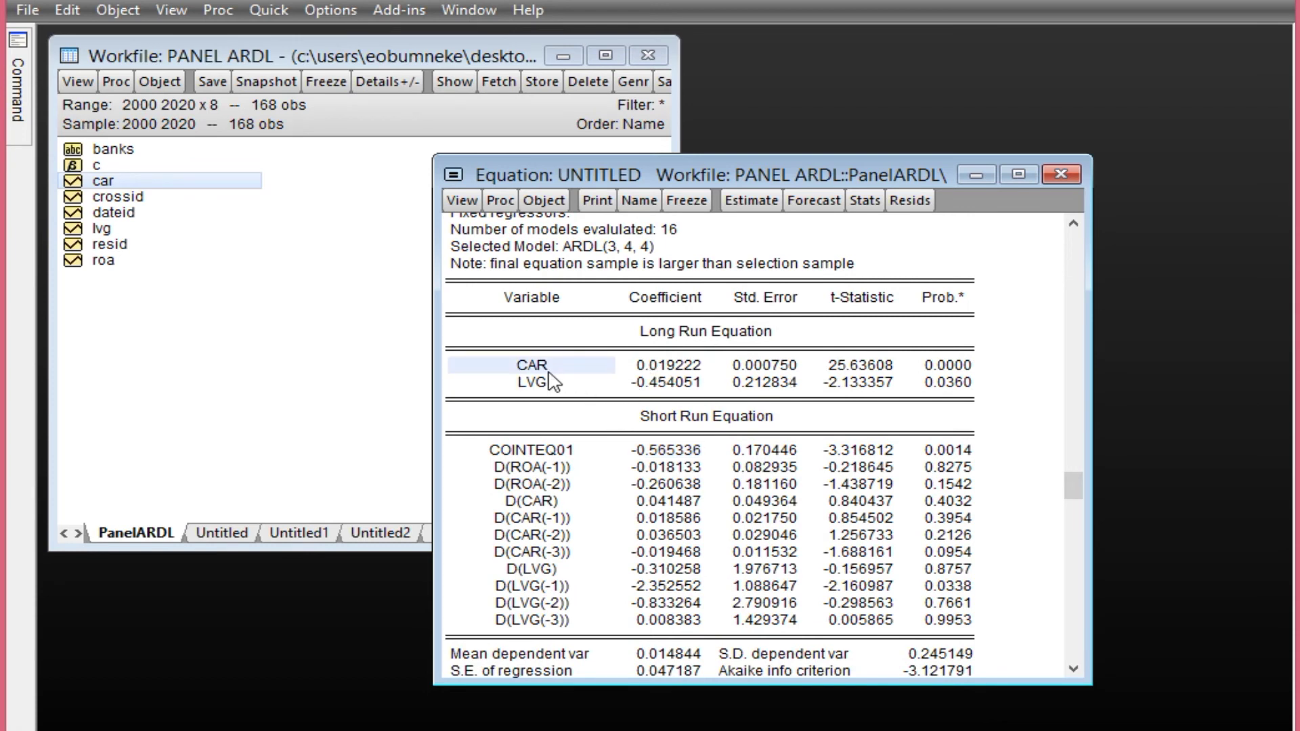
left_click(947, 369)
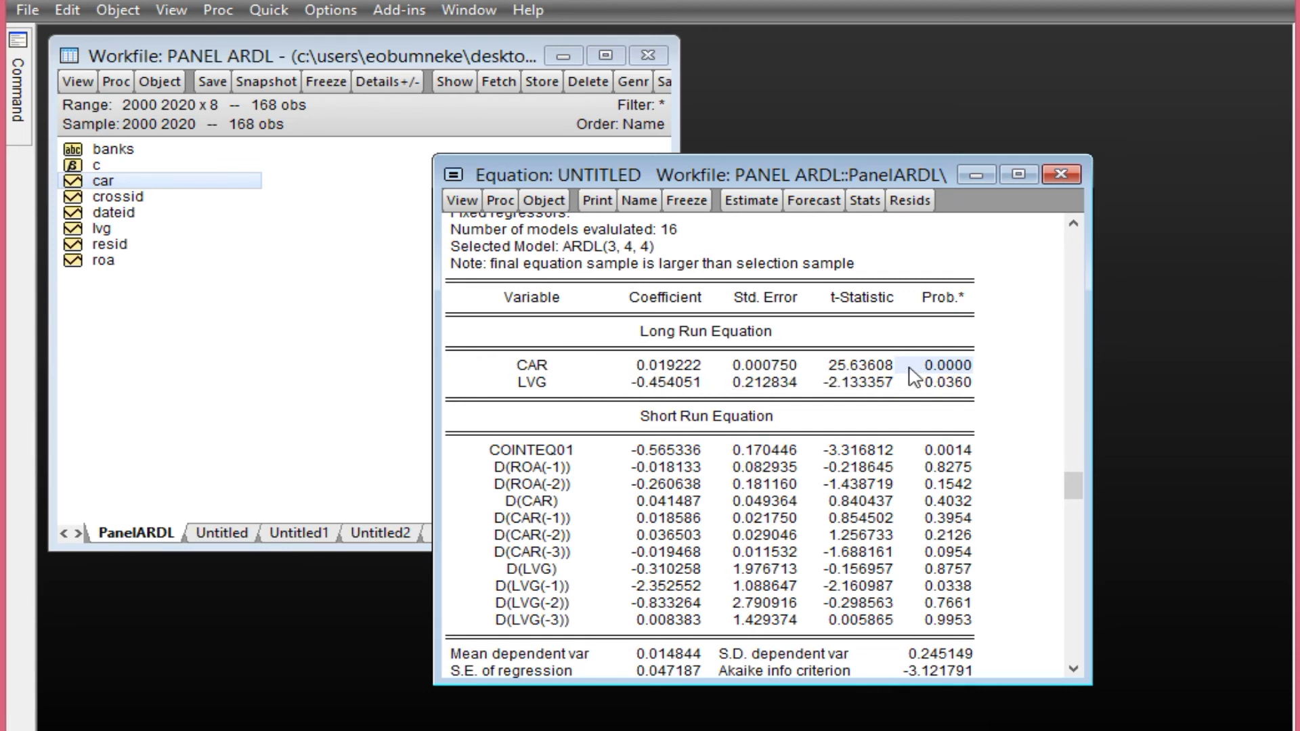
left_click(684, 372)
scroll(704, 406, "up", 3)
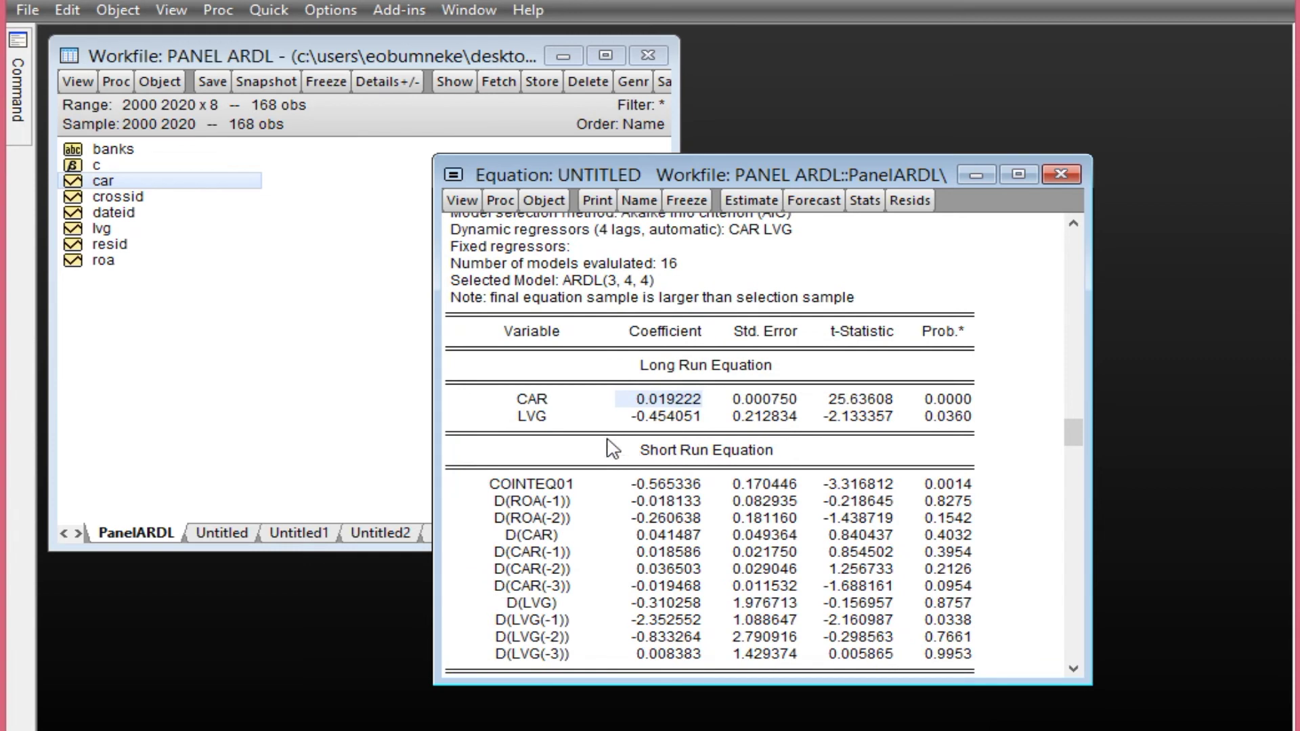
left_click(938, 418)
scroll(734, 406, "up", 4)
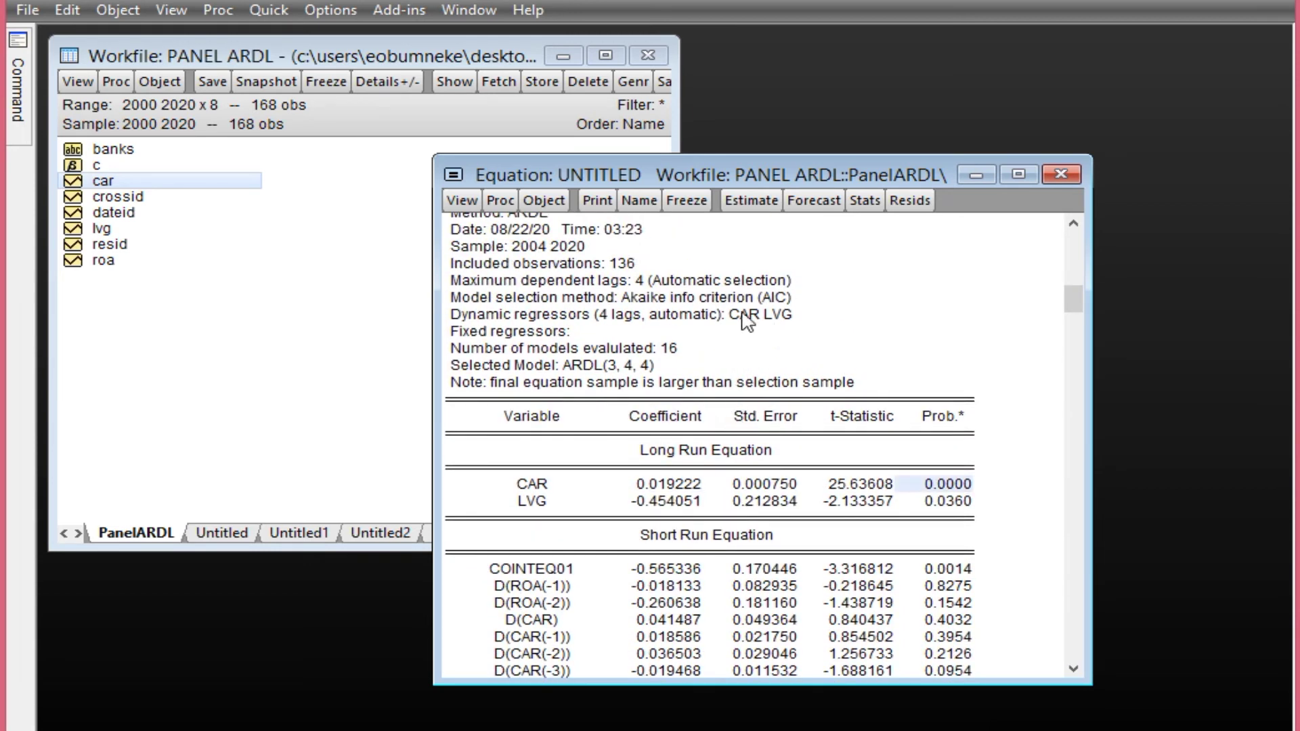
scroll(637, 291, "up", 2)
left_click(621, 233)
scroll(705, 440, "down", 3)
left_click(658, 467)
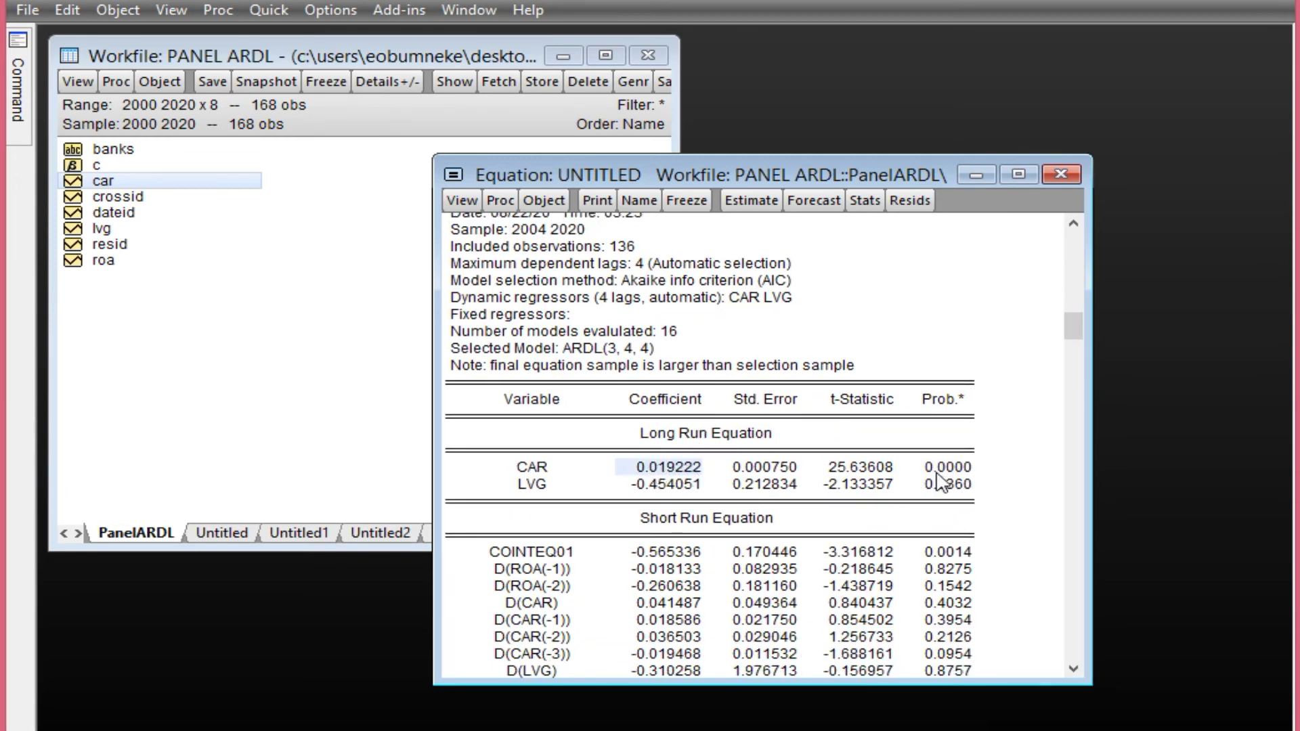
scroll(799, 474, "up", 3)
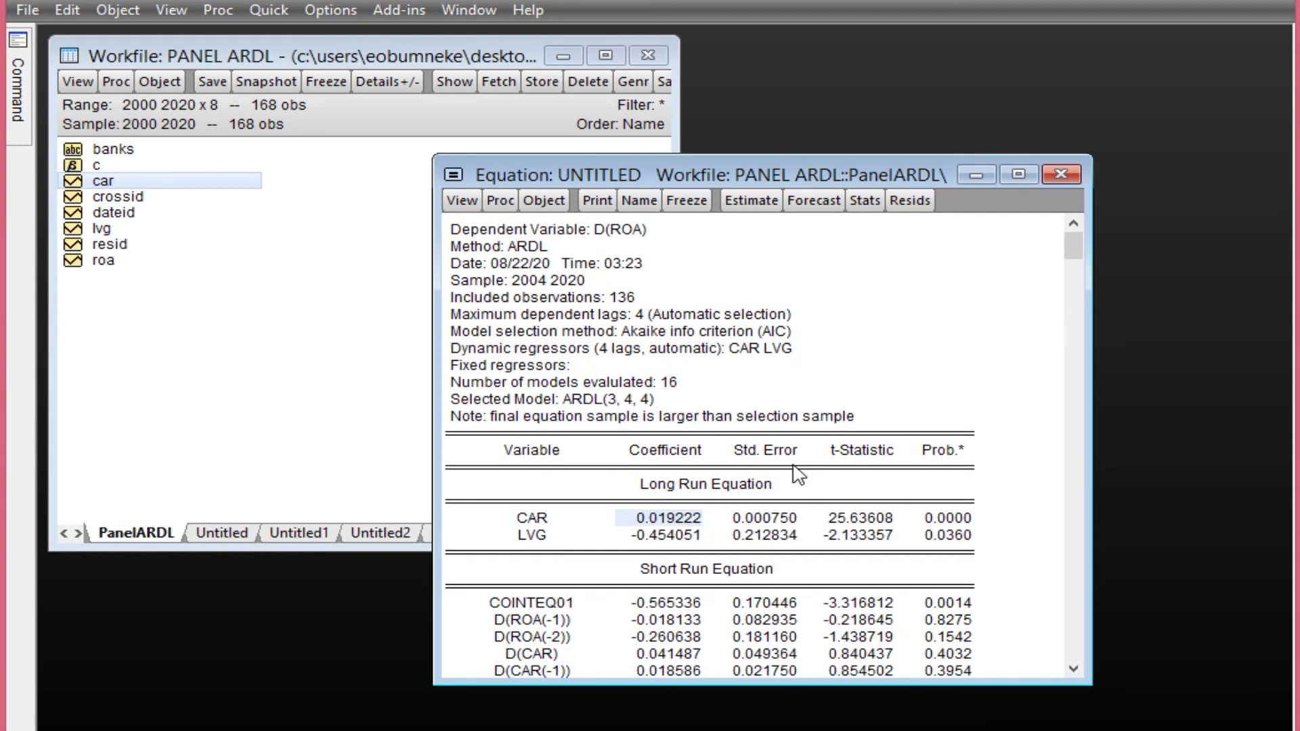
left_click(951, 518)
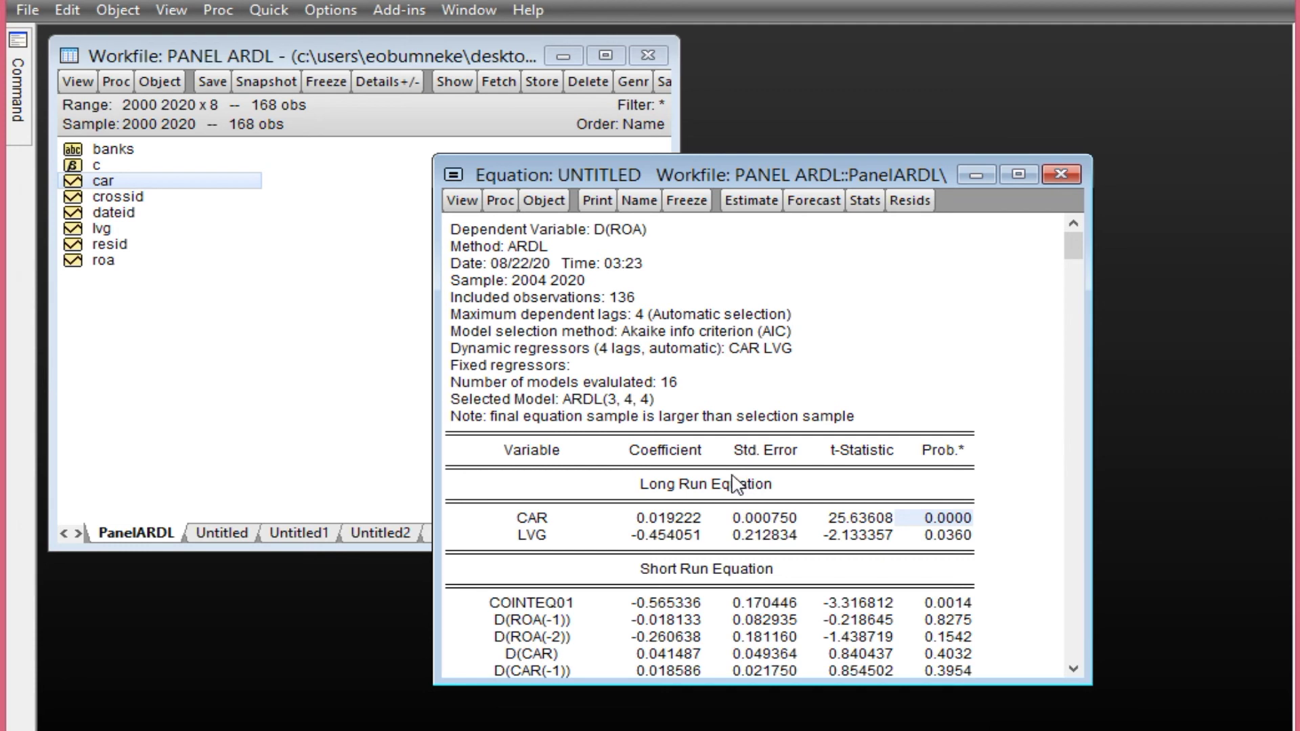
left_click(618, 248)
scroll(618, 248, "down", 1)
scroll(618, 247, "up", 1)
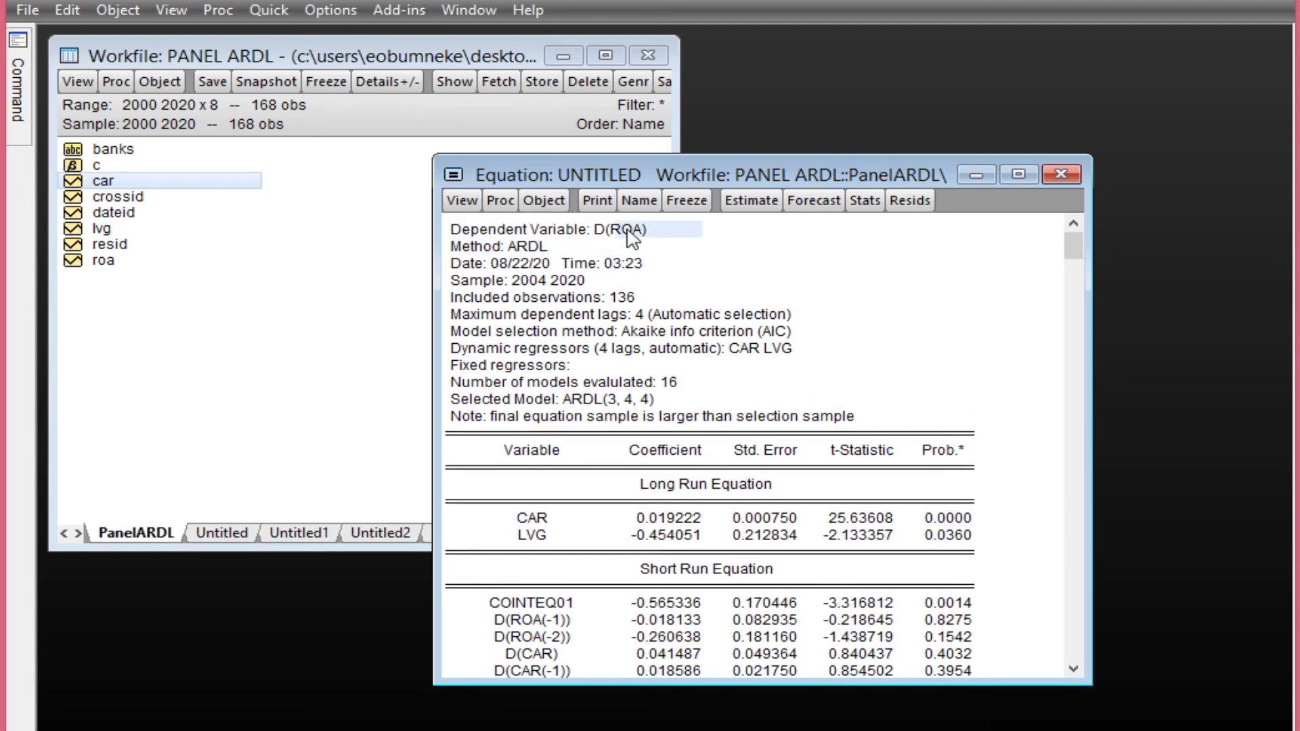
Examine the coefficient and probability of LVG in the long run equation and its effect on D(ROA)
scroll(685, 369, "down", 3)
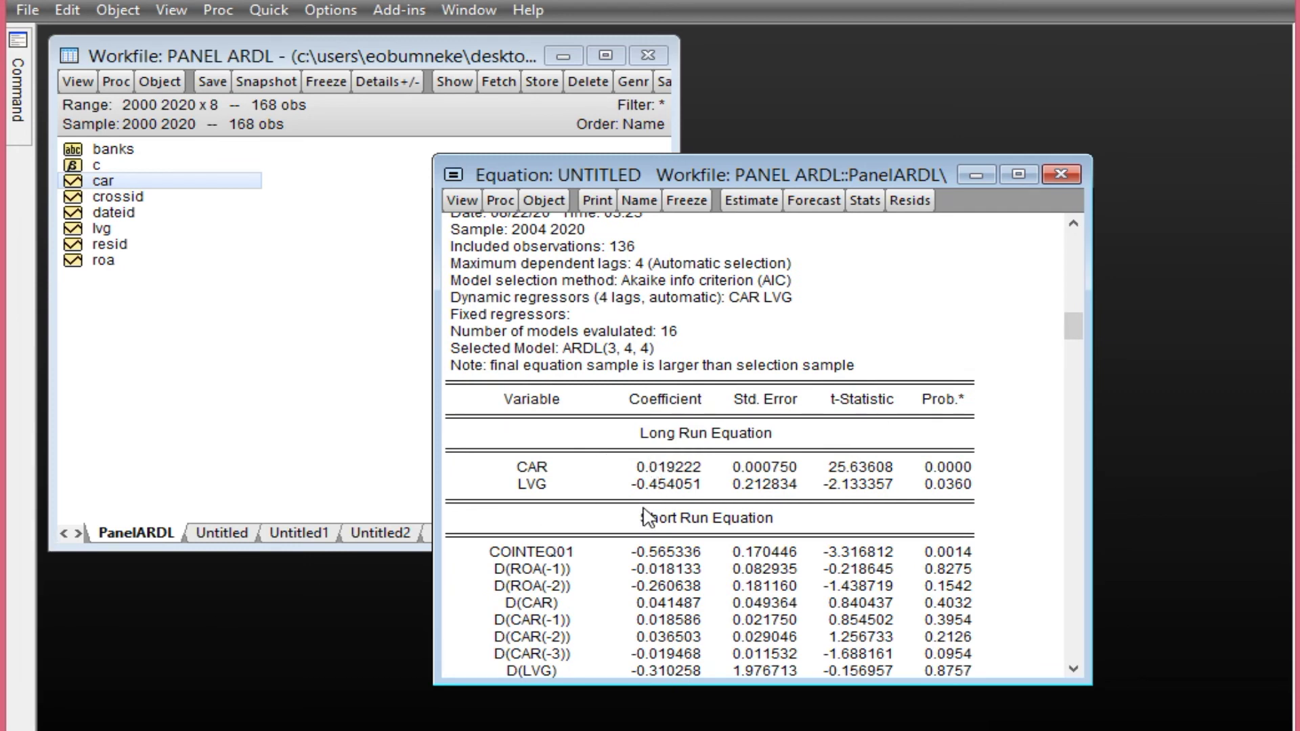
left_click(667, 490)
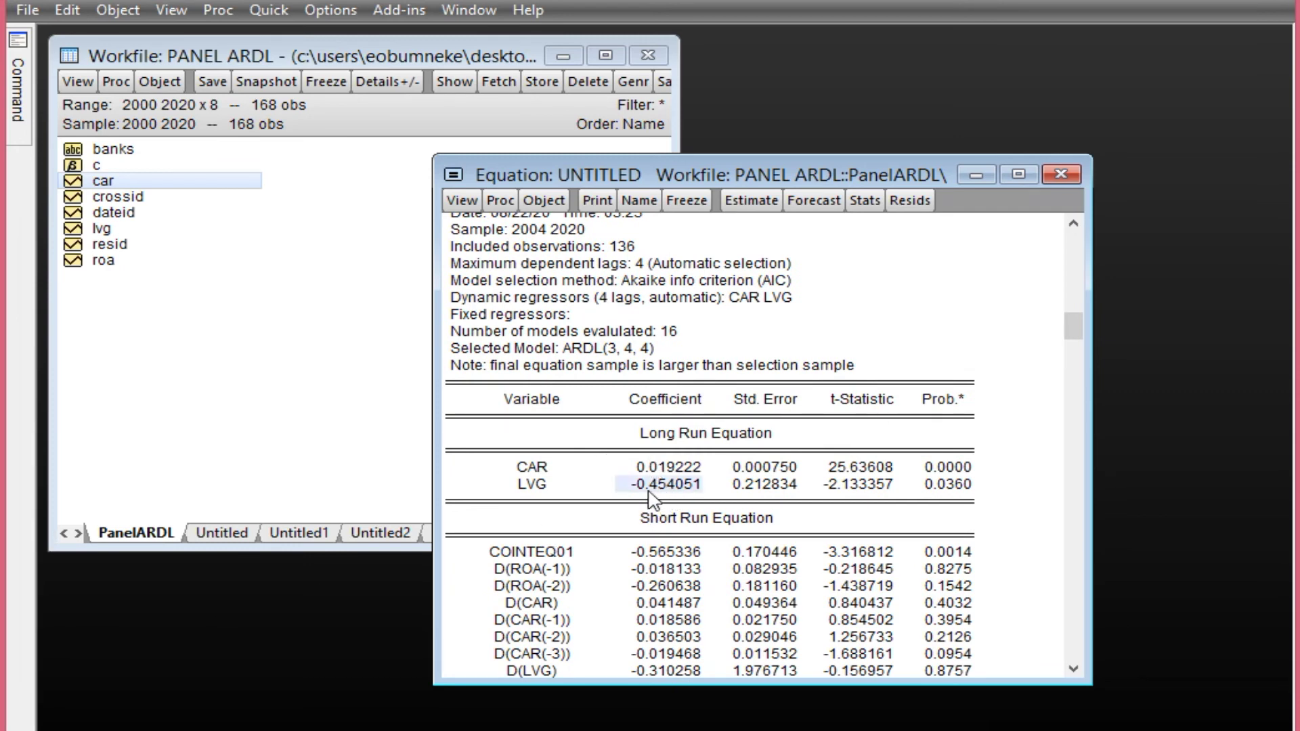
scroll(674, 518, "up", 1)
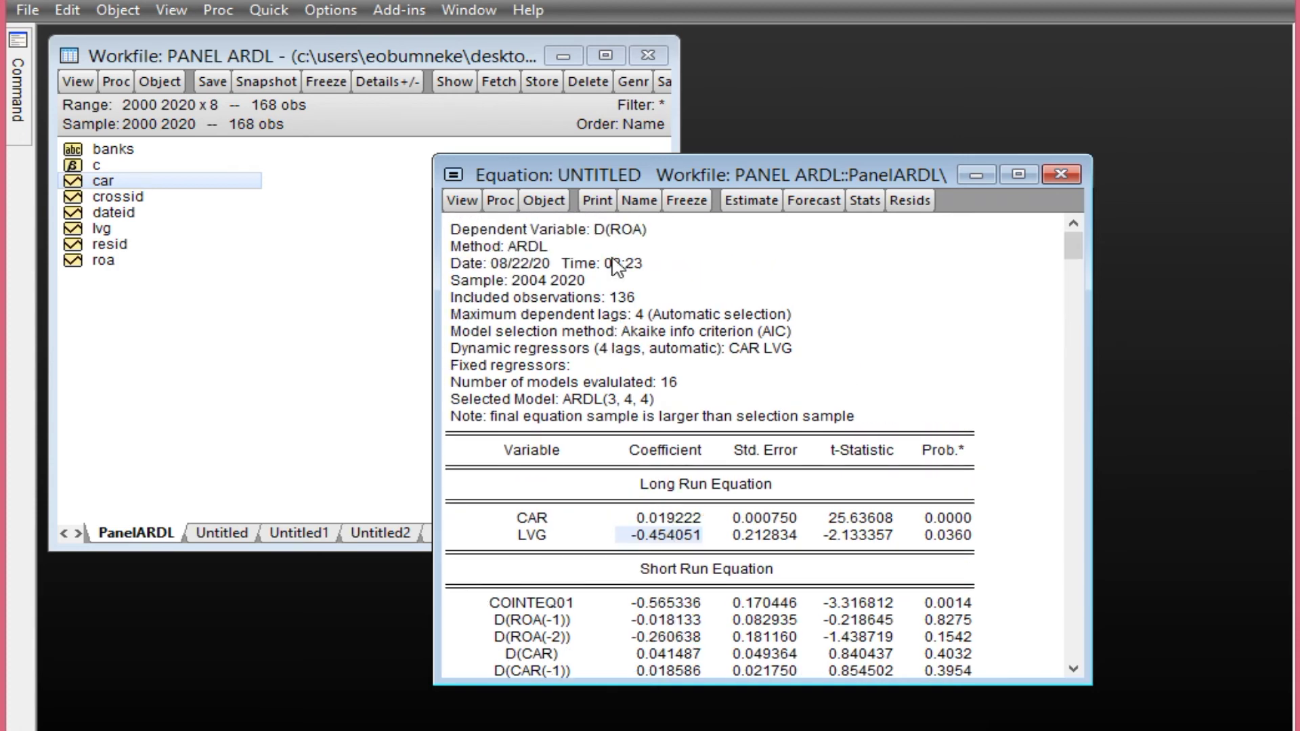
left_click(634, 233)
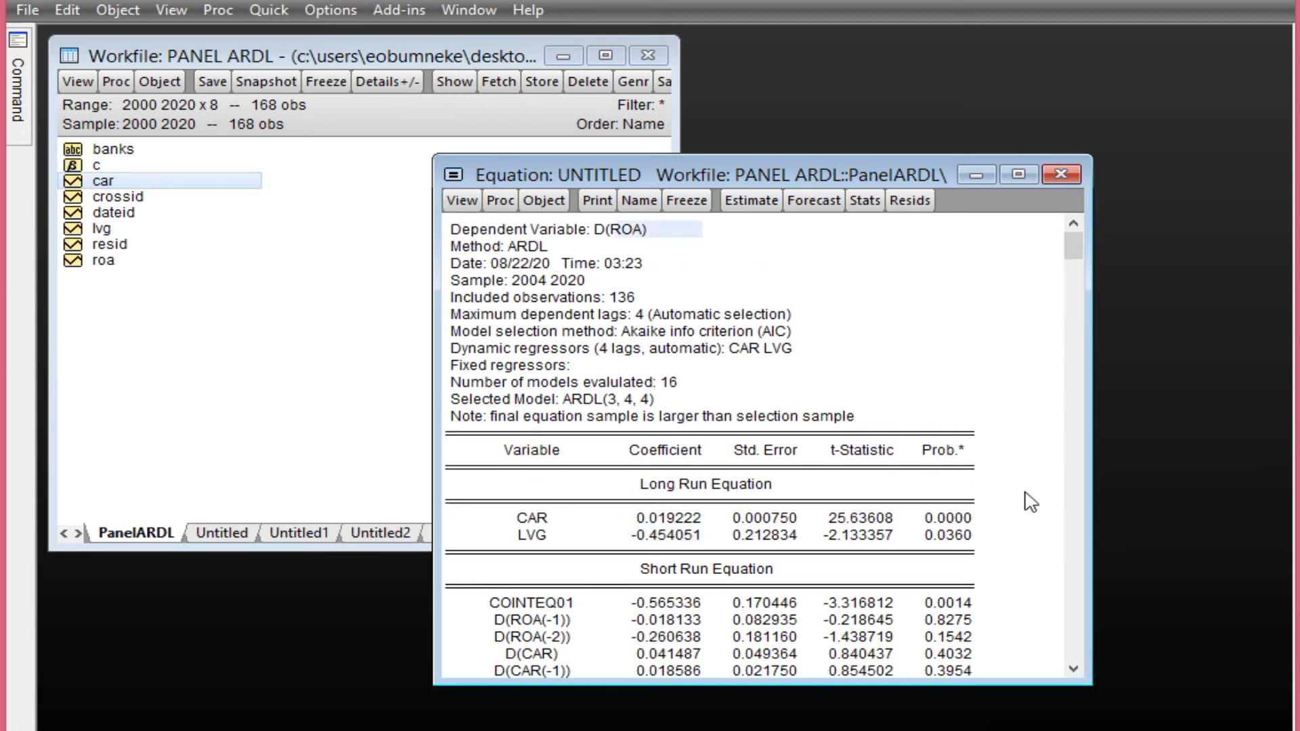
left_click(940, 536)
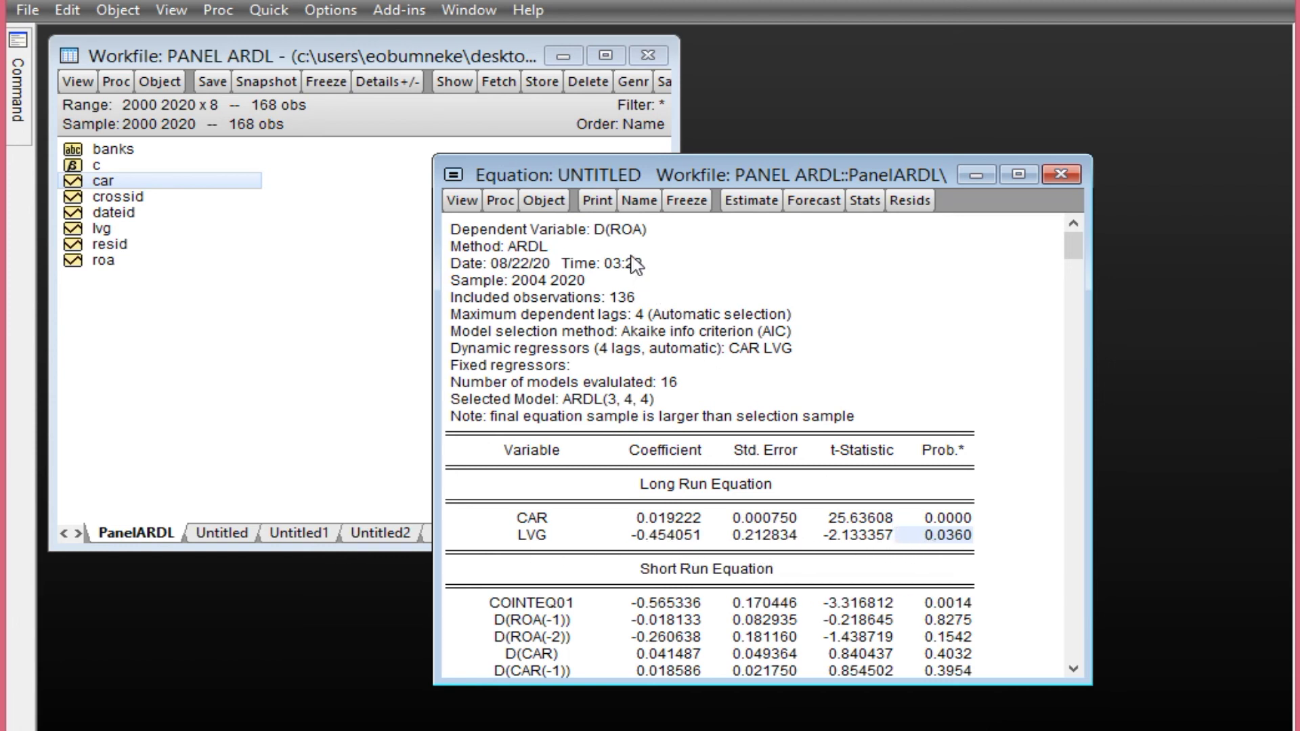
left_click(631, 234)
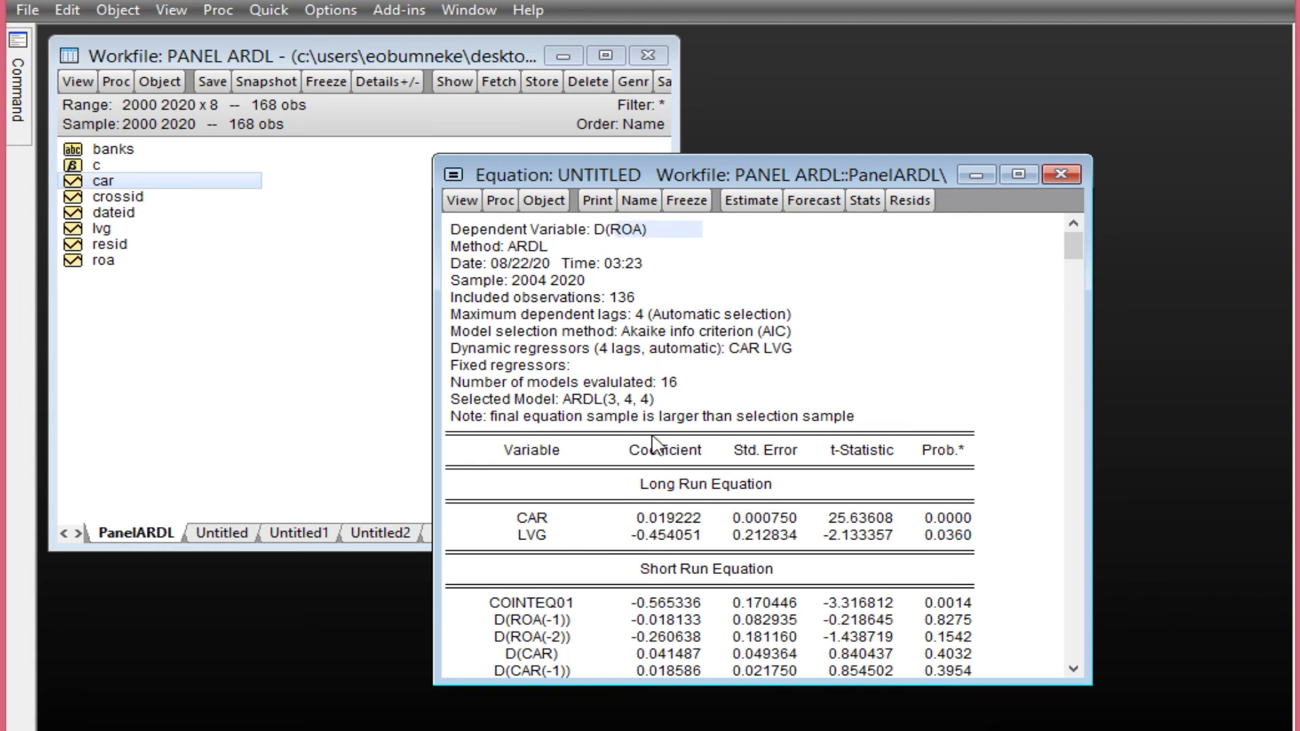
scroll(660, 454, "down", 1)
scroll(661, 457, "down", 3)
scroll(662, 467, "up", 4)
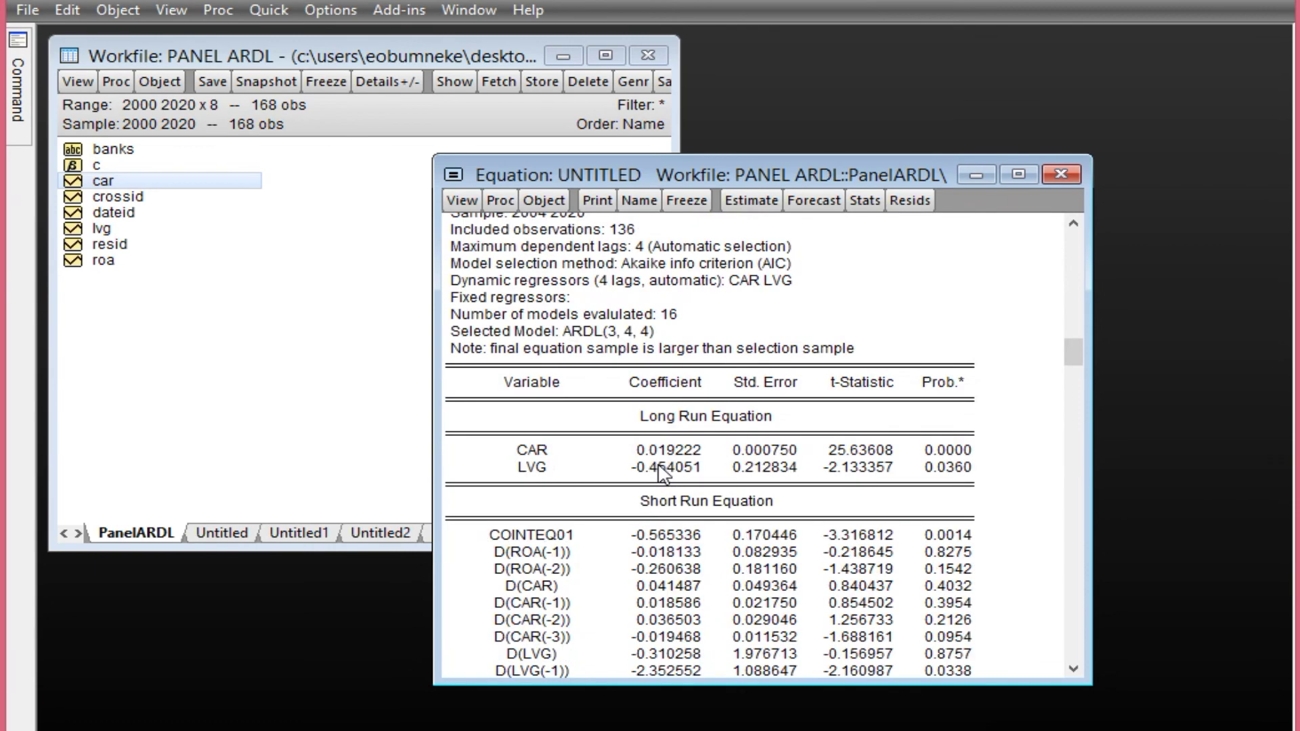
scroll(660, 474, "down", 4)
scroll(667, 534, "up", 1)
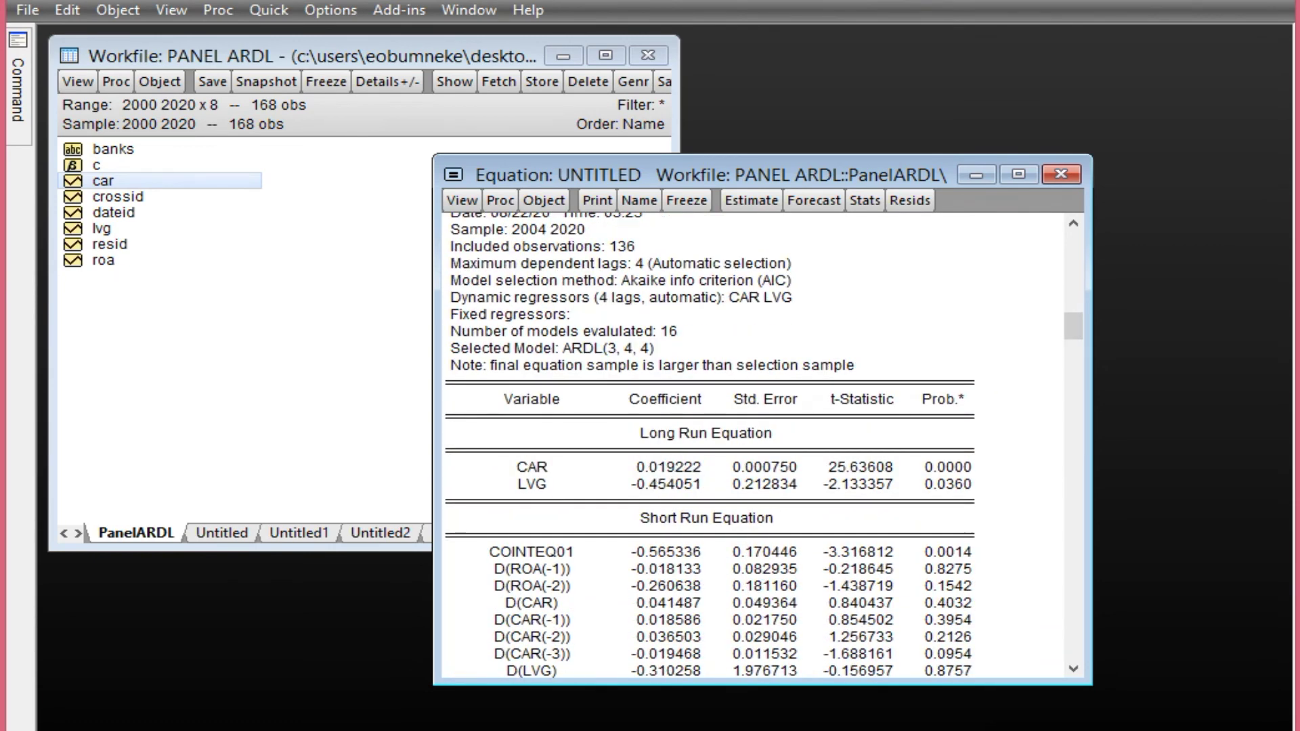
Display the cross-section short run coefficients of the equation and review the tables for the individual banks
left_click(460, 200)
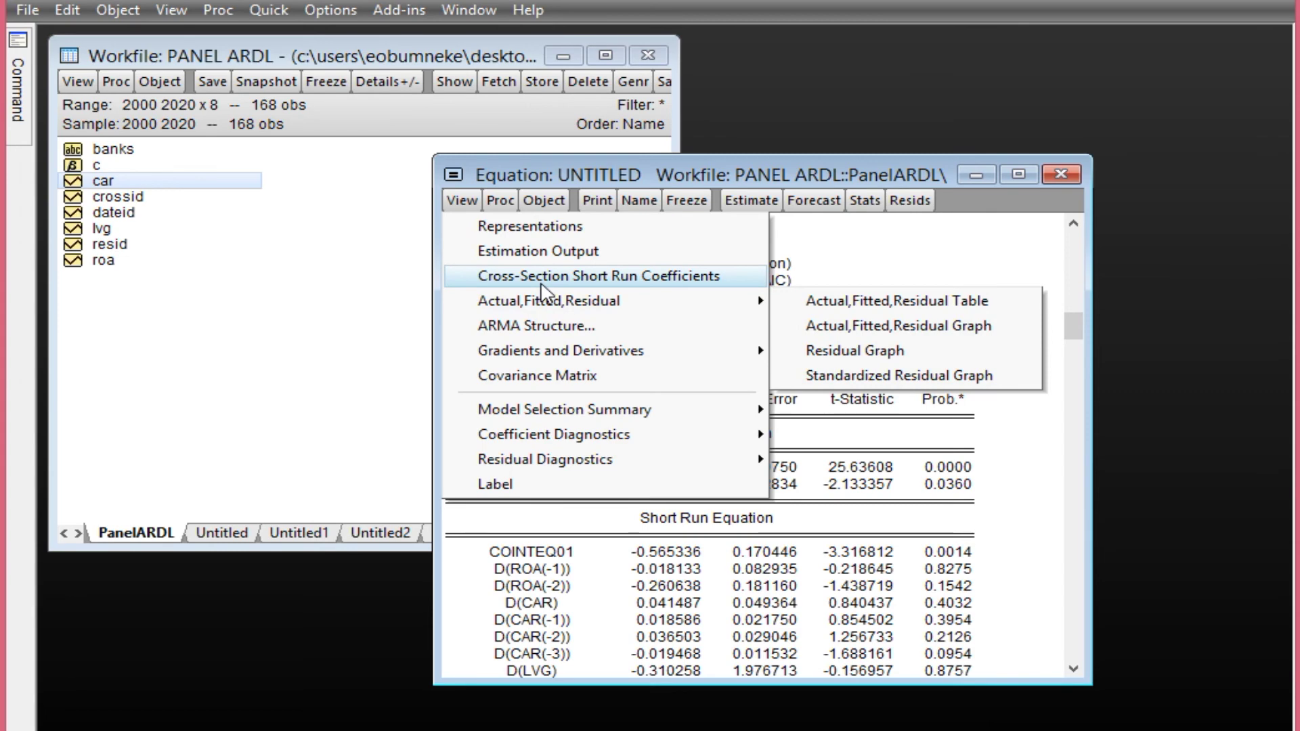
left_click(543, 284)
scroll(865, 382, "down", 10)
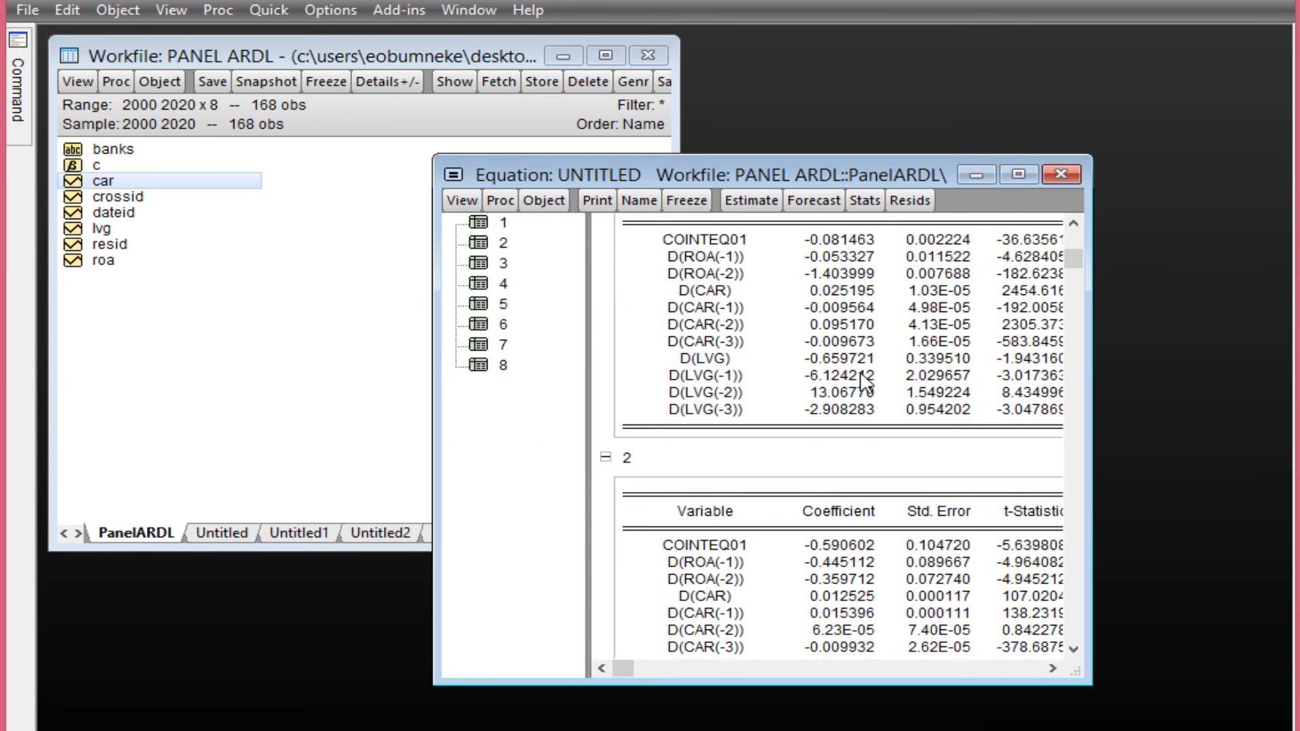
scroll(865, 383, "down", 4)
scroll(865, 383, "up", 11)
scroll(865, 383, "up", 2)
scroll(863, 385, "down", 5)
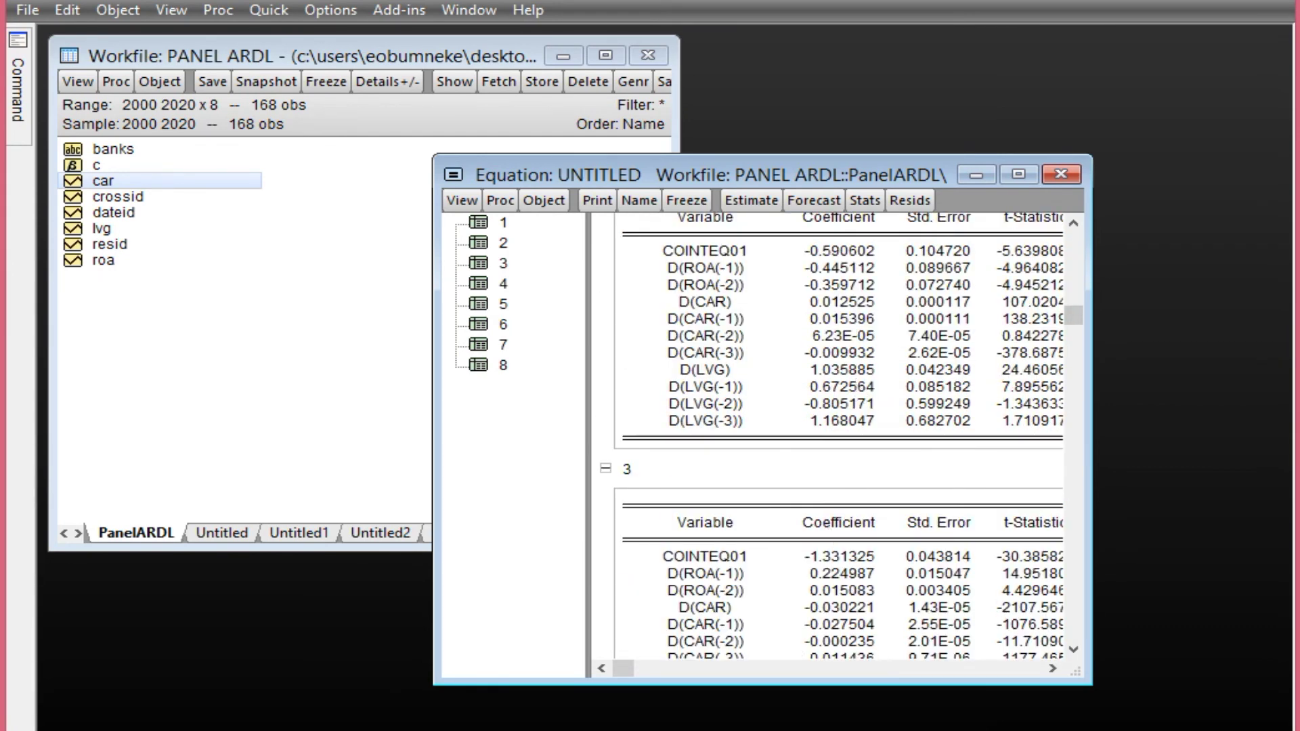
Freeze the cross-section short run coefficients as a spool named bankresults and close its window
left_click(688, 211)
left_click(748, 231)
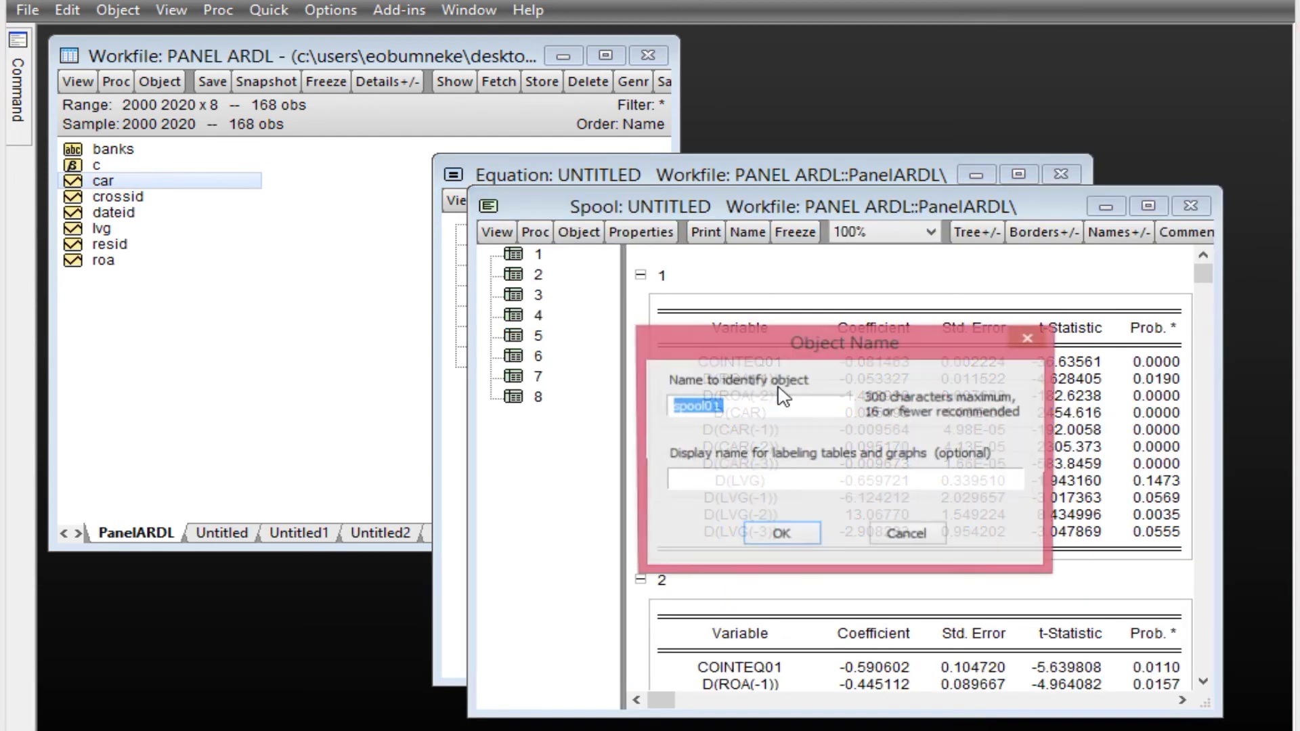
type("bankresults")
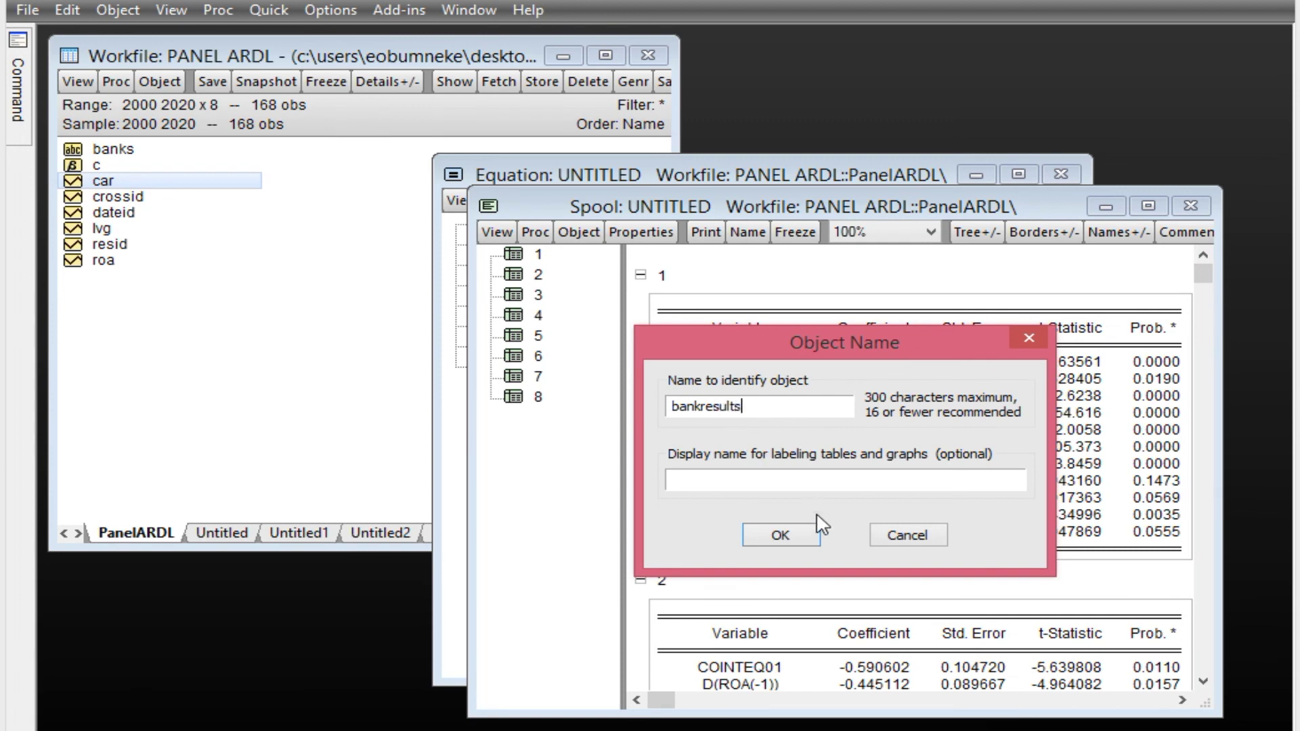
left_click(815, 534)
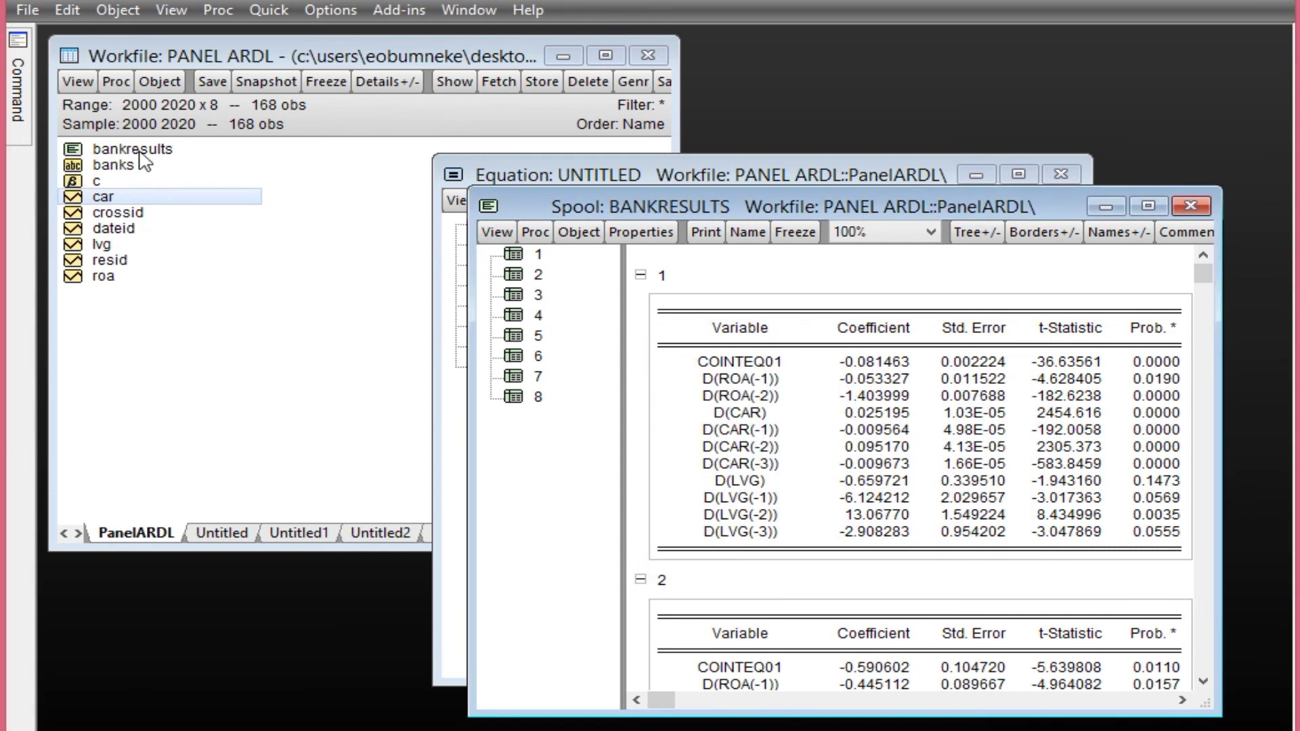
left_click(1189, 206)
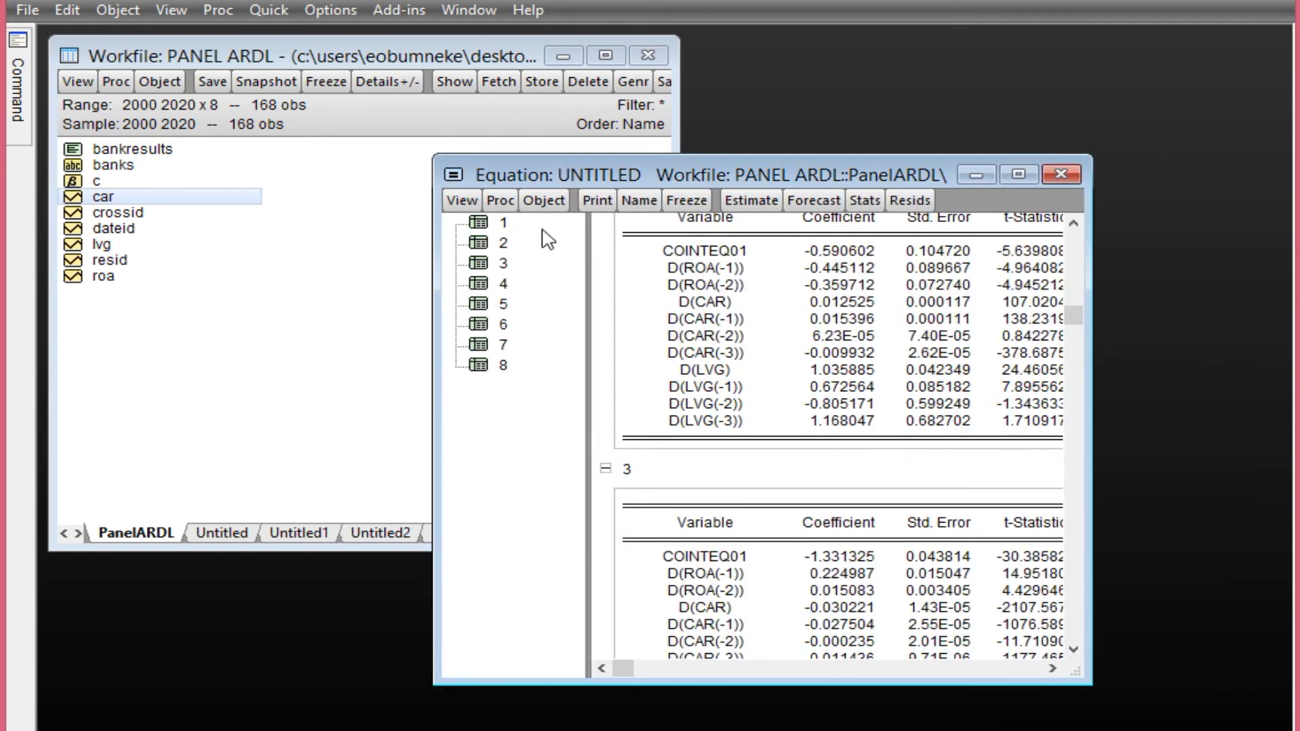
Open the bankresults spool from the workfile, review its coefficient tables and close it
double_click(150, 154)
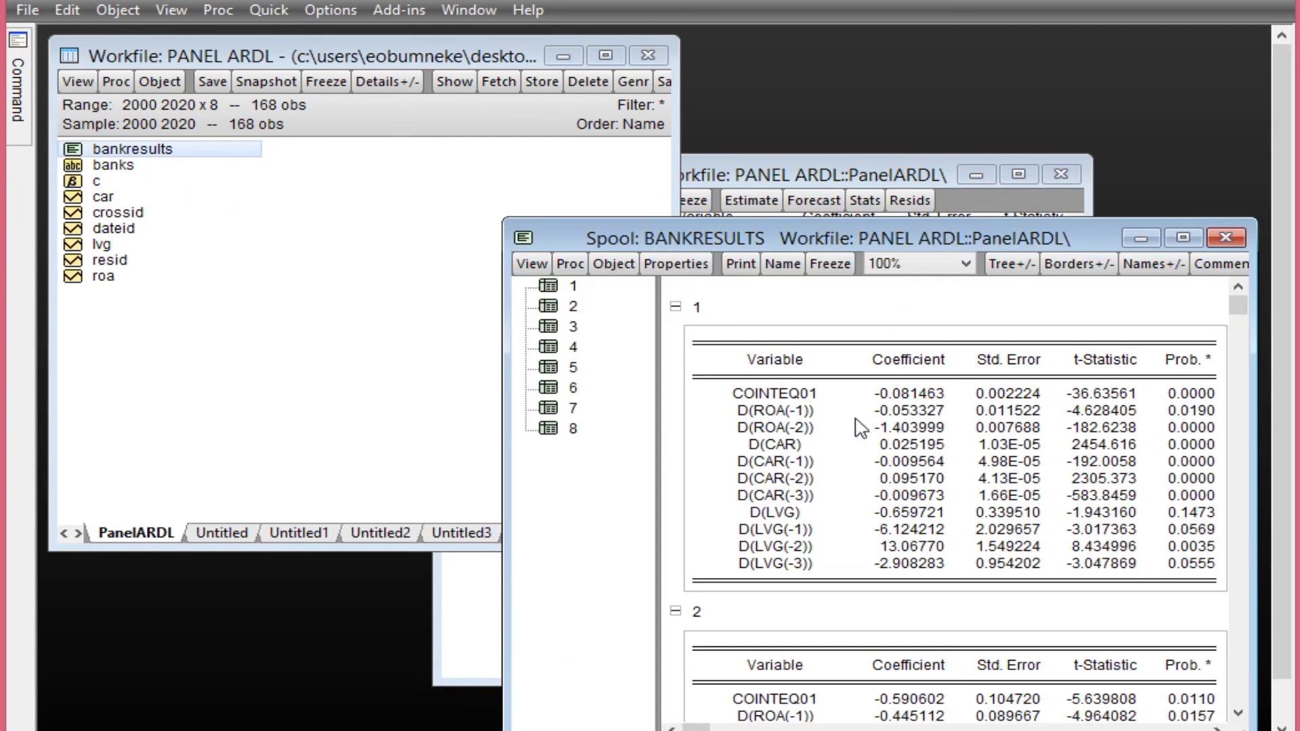
scroll(911, 468, "down", 3)
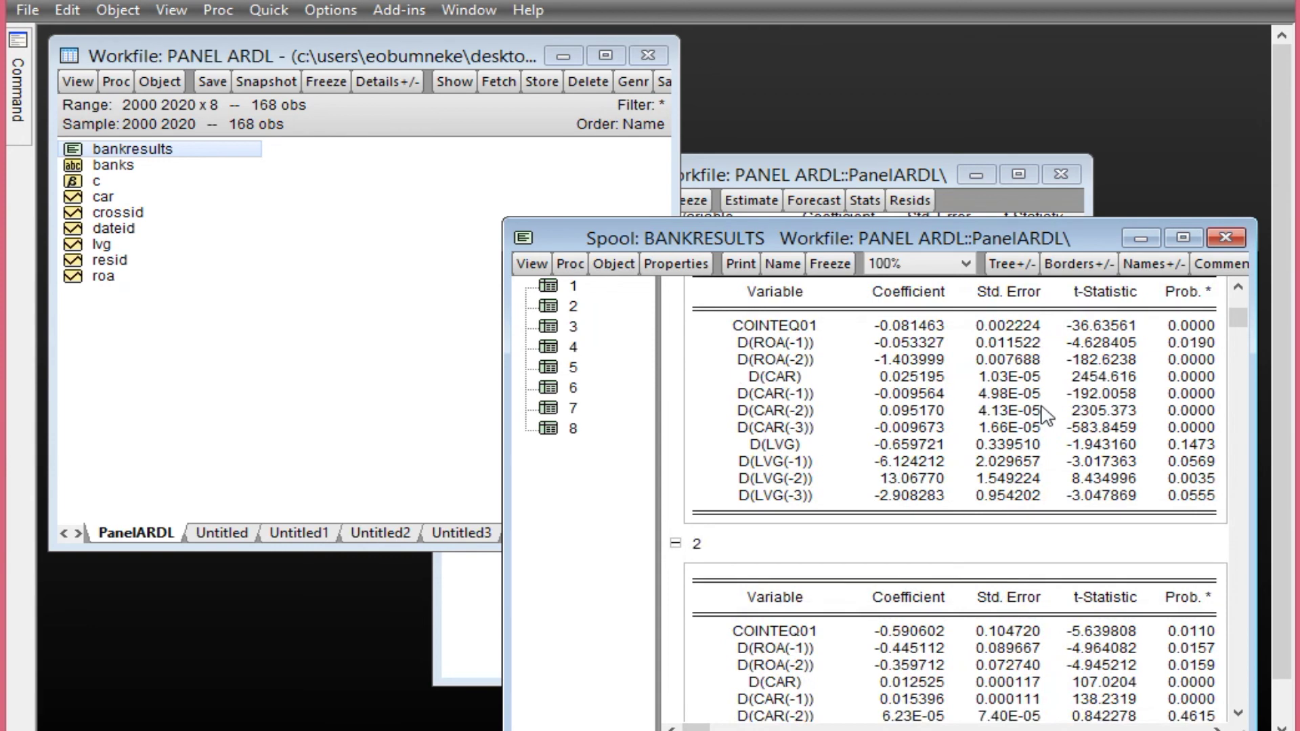
left_click(1225, 238)
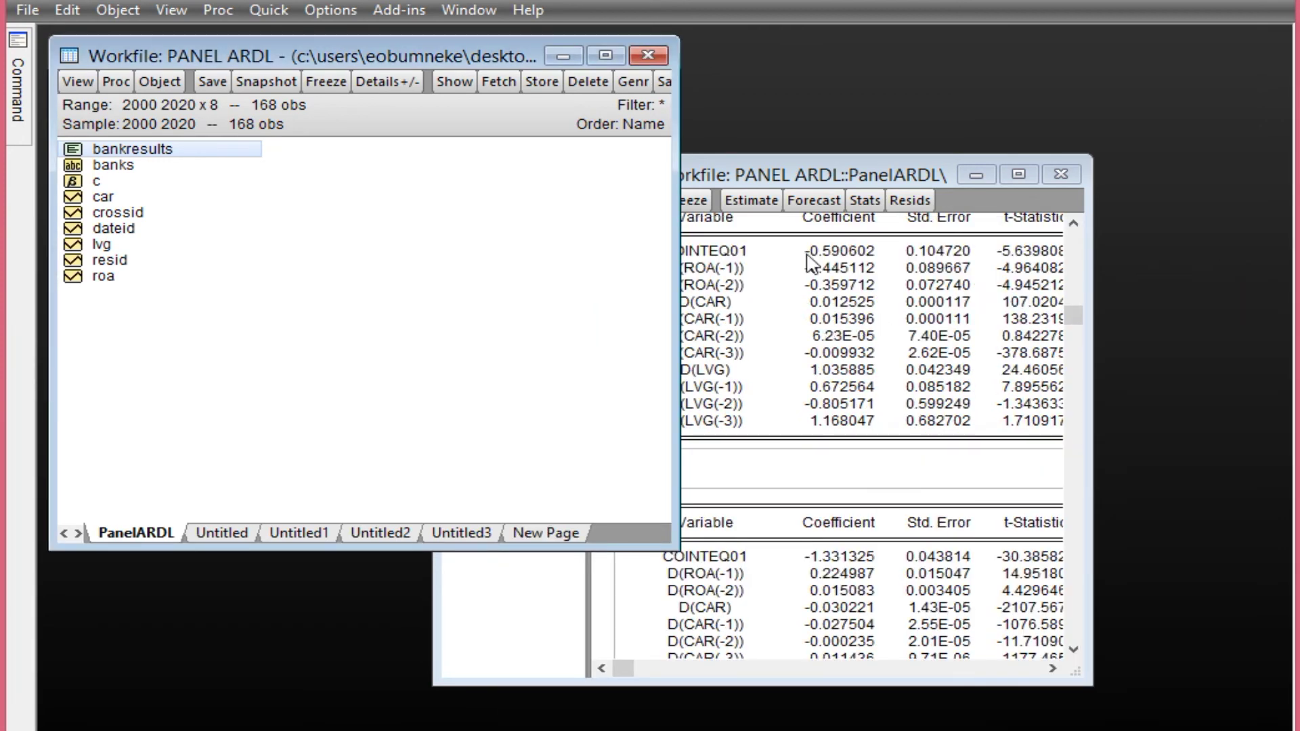
Display the model selection criteria graph of the panel ARDL equation
left_click(777, 165)
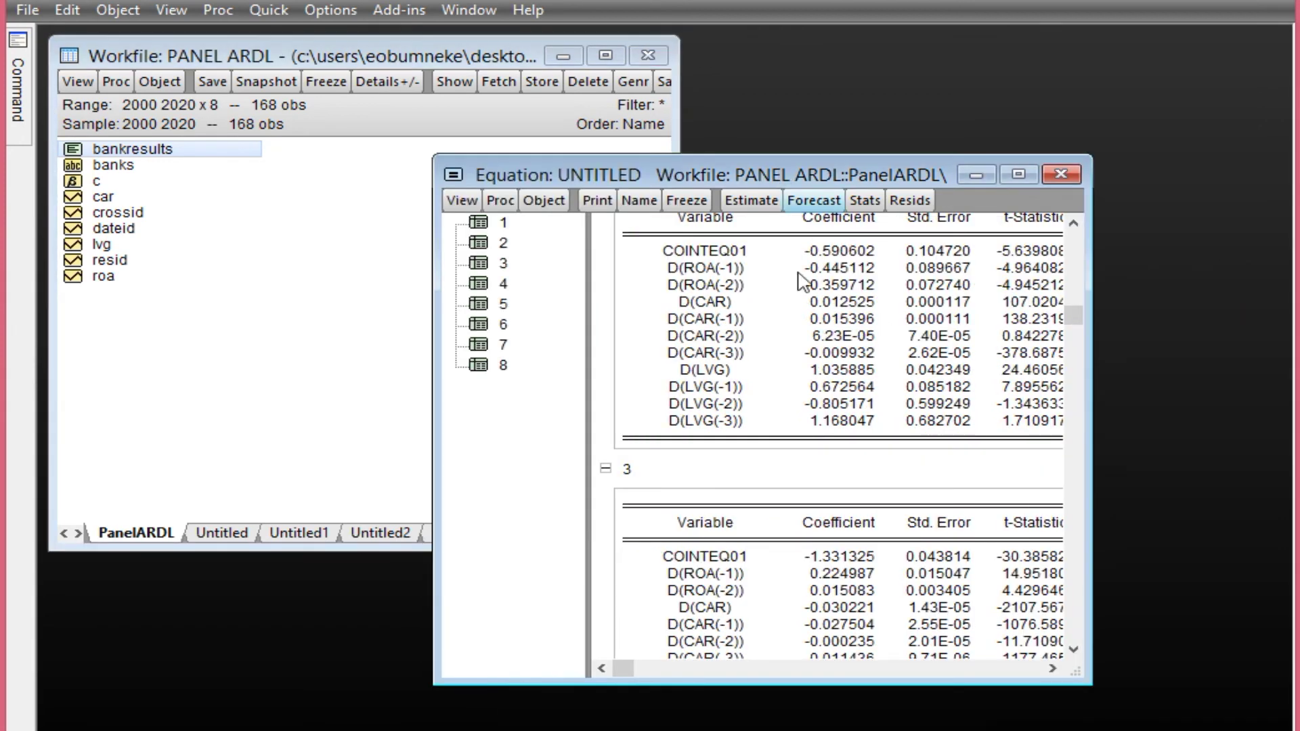
left_click(466, 206)
mouse_move(566, 418)
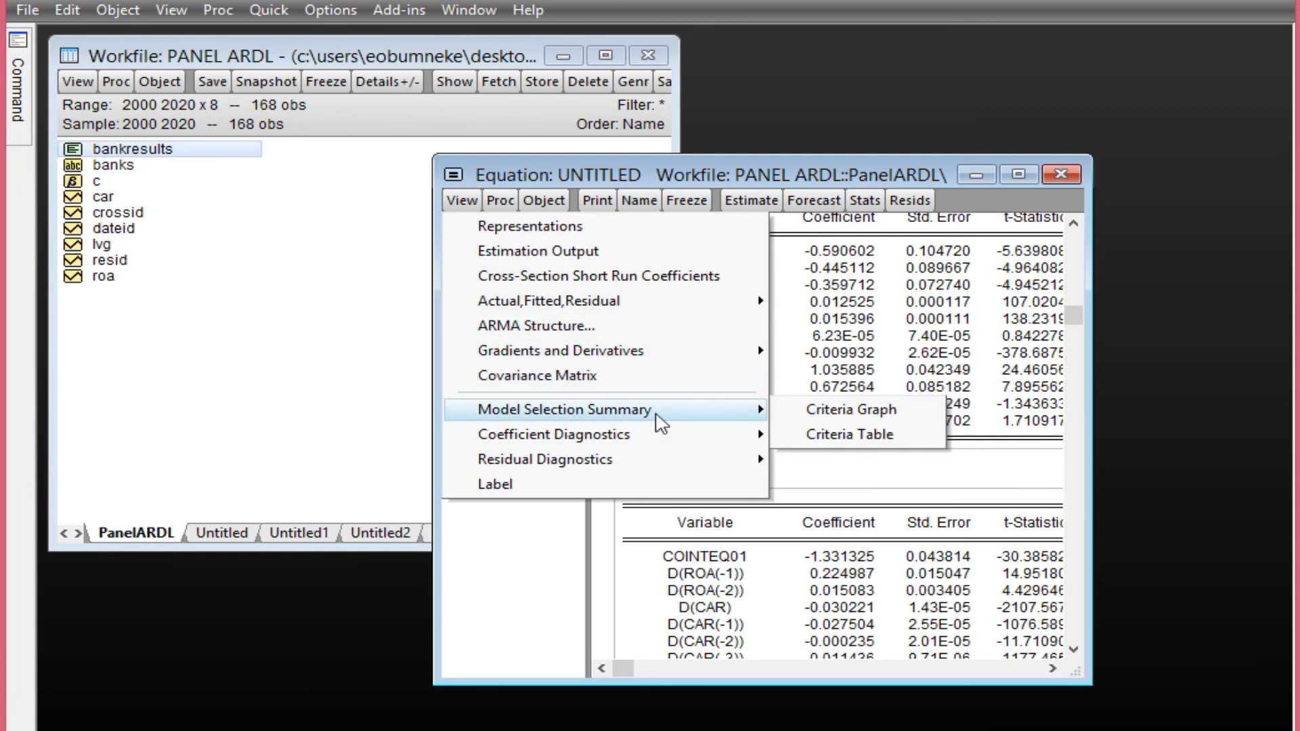
left_click(874, 418)
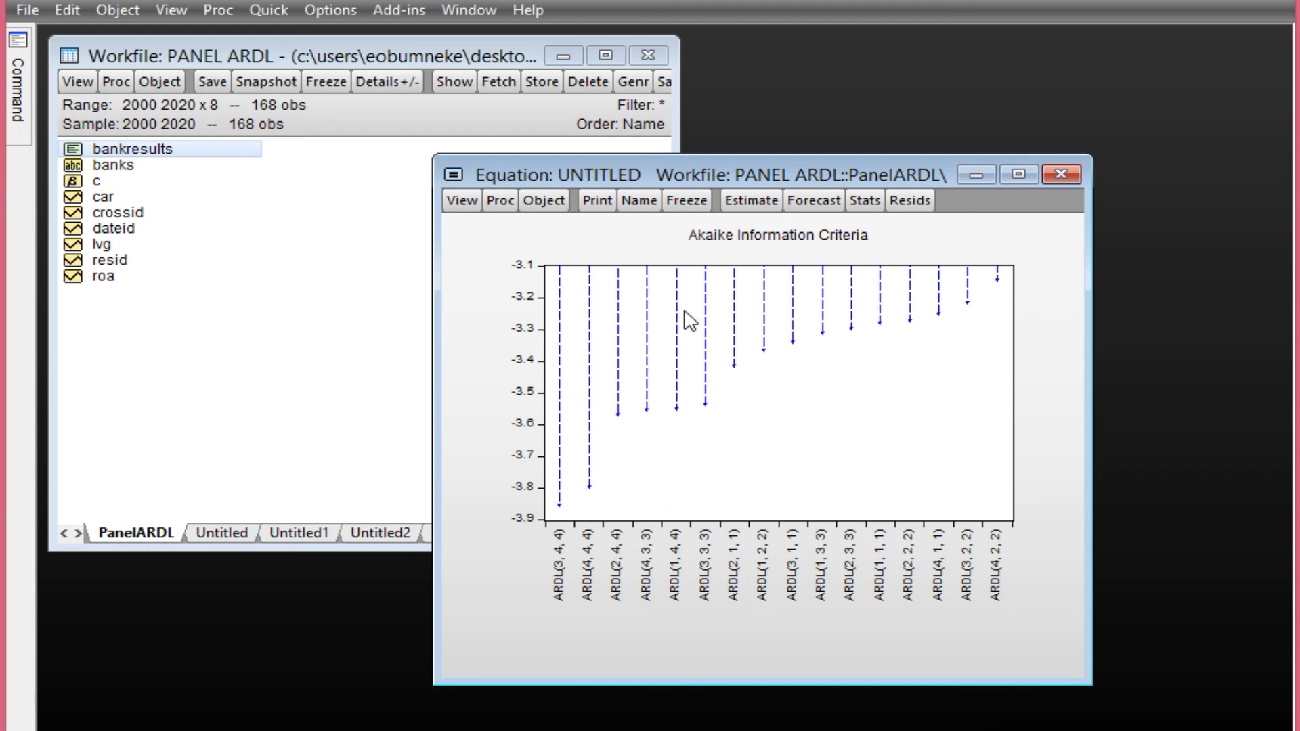
Return to the equation's estimation output and check which ARDL model was selected
left_click(866, 205)
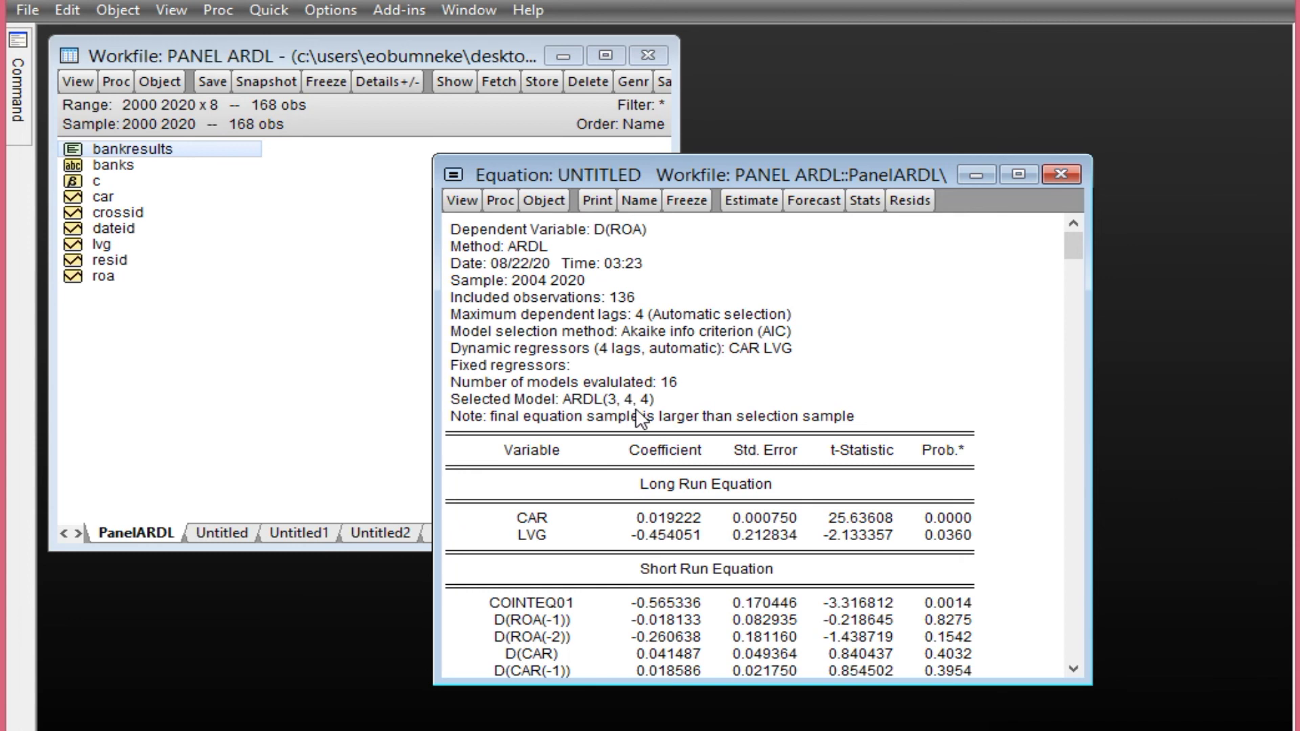
scroll(686, 437, "down", 1)
scroll(688, 441, "up", 1)
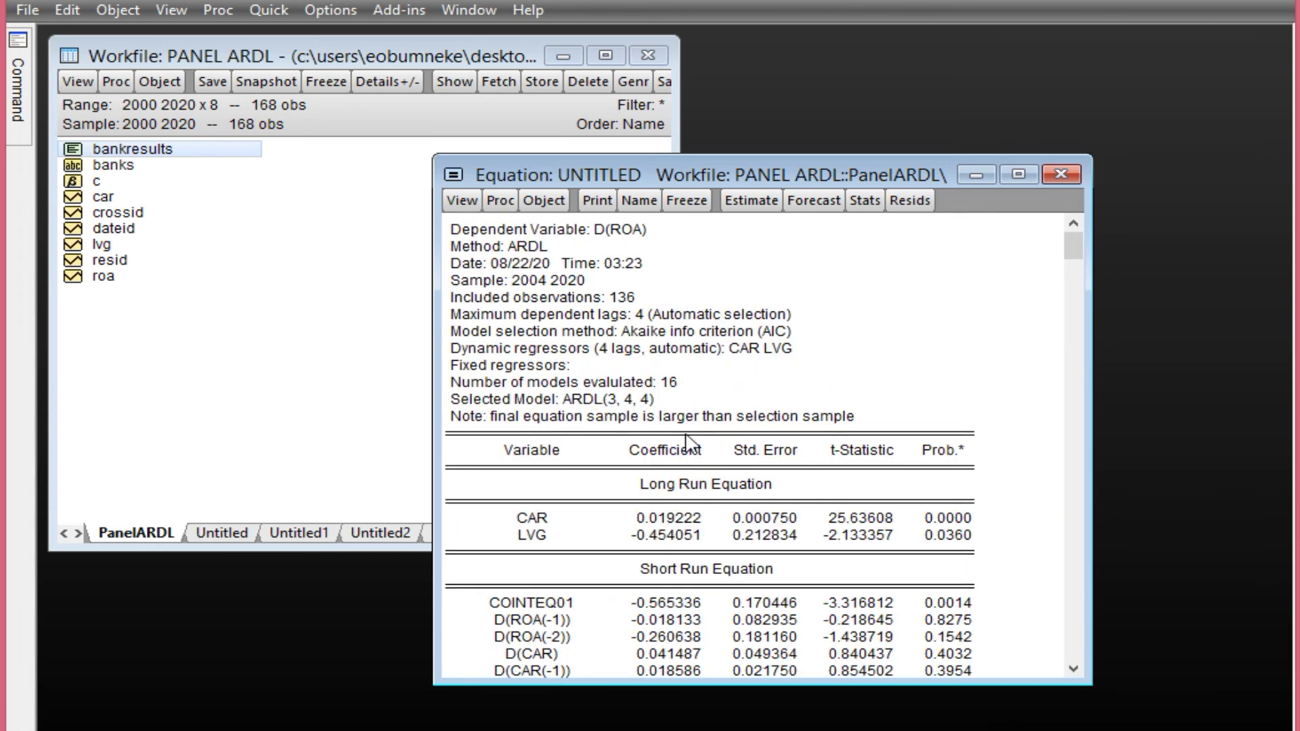